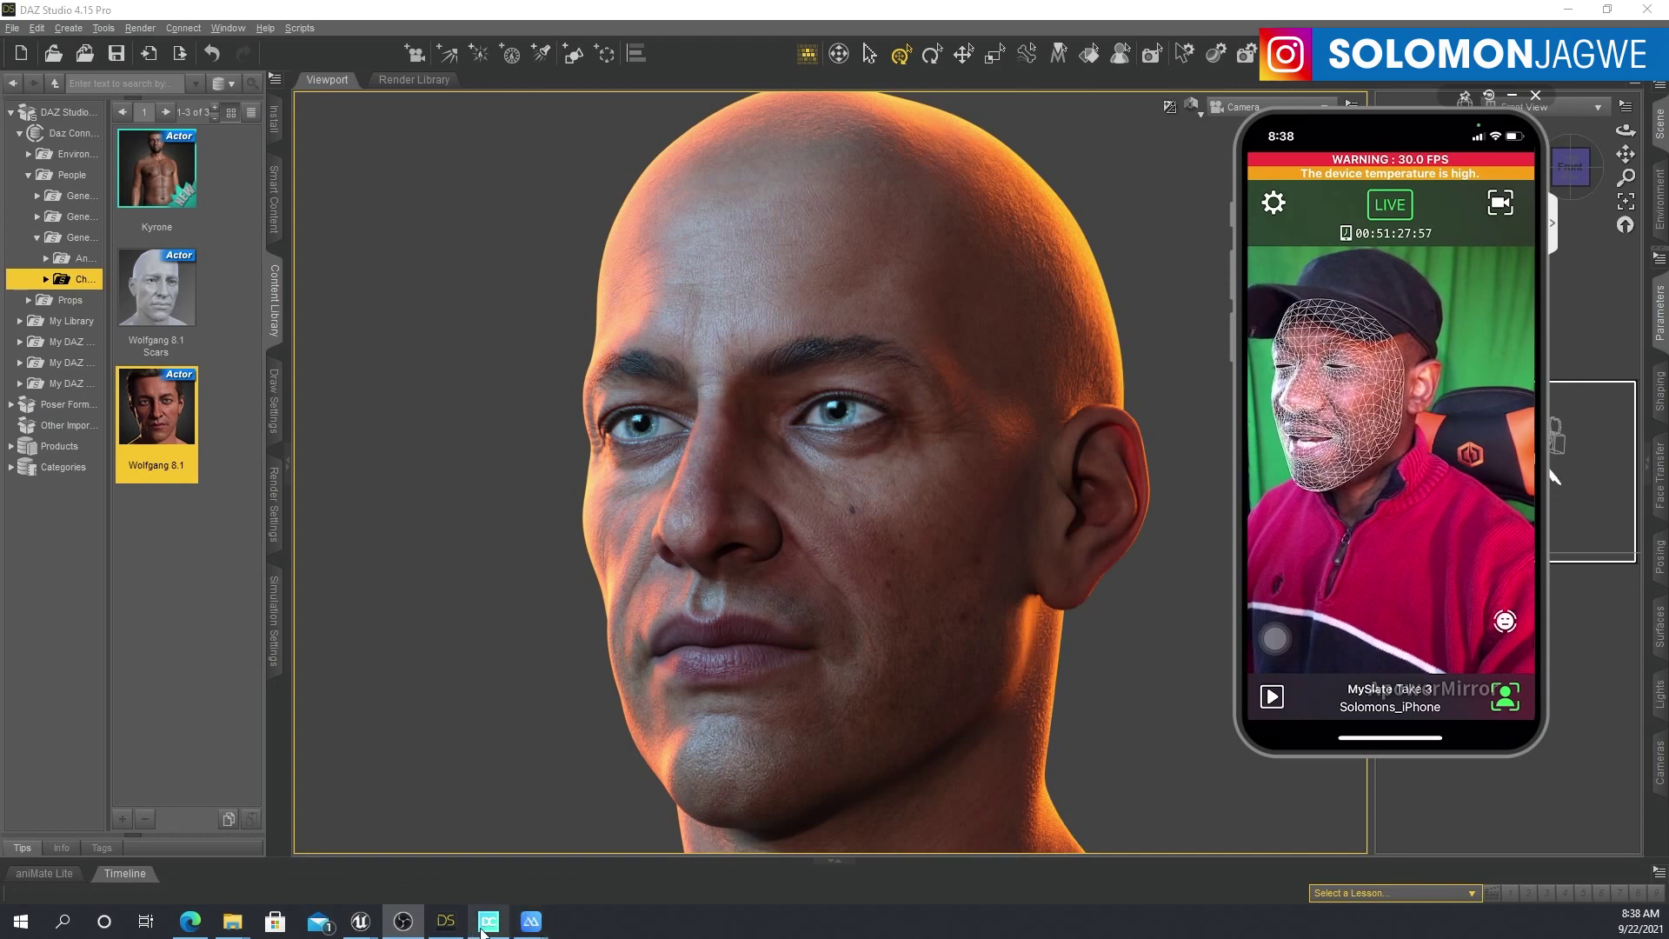
Step: Bring up the browser with the paused 'Daz to Unreal Engine Bridge' YouTube video
{"action": "left_click", "coordinate": [195, 929]}
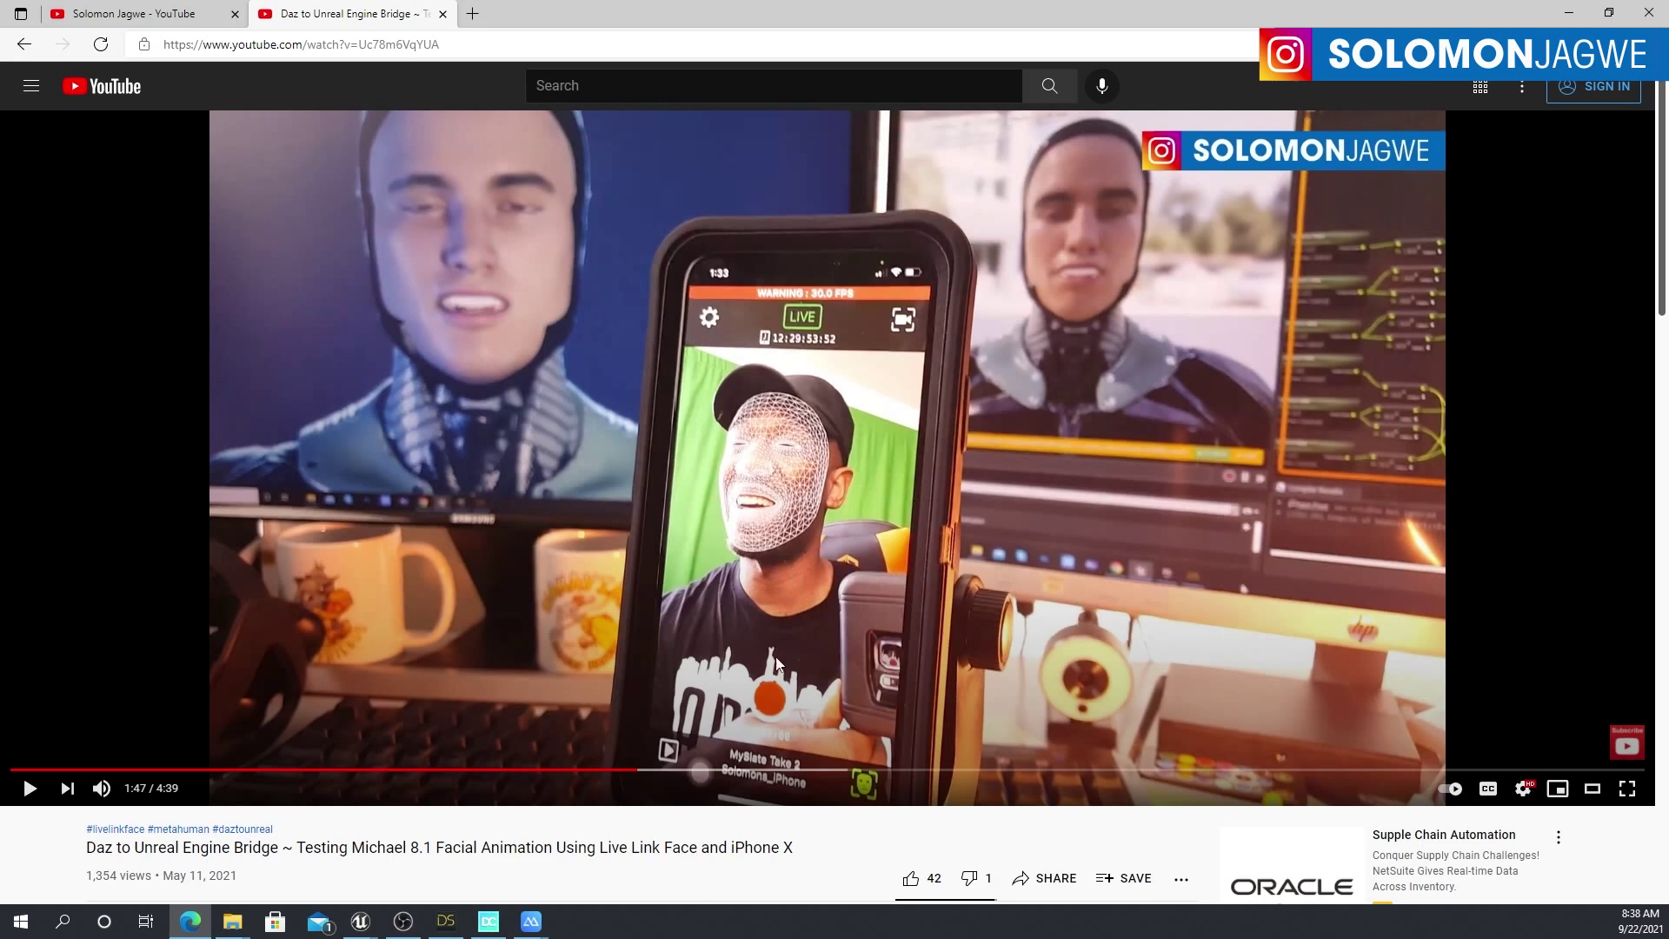
Step: Show the mirrored iPhone Live Link Face view, then the Unreal Editor with Wolfgang
{"action": "left_click", "coordinate": [531, 921]}
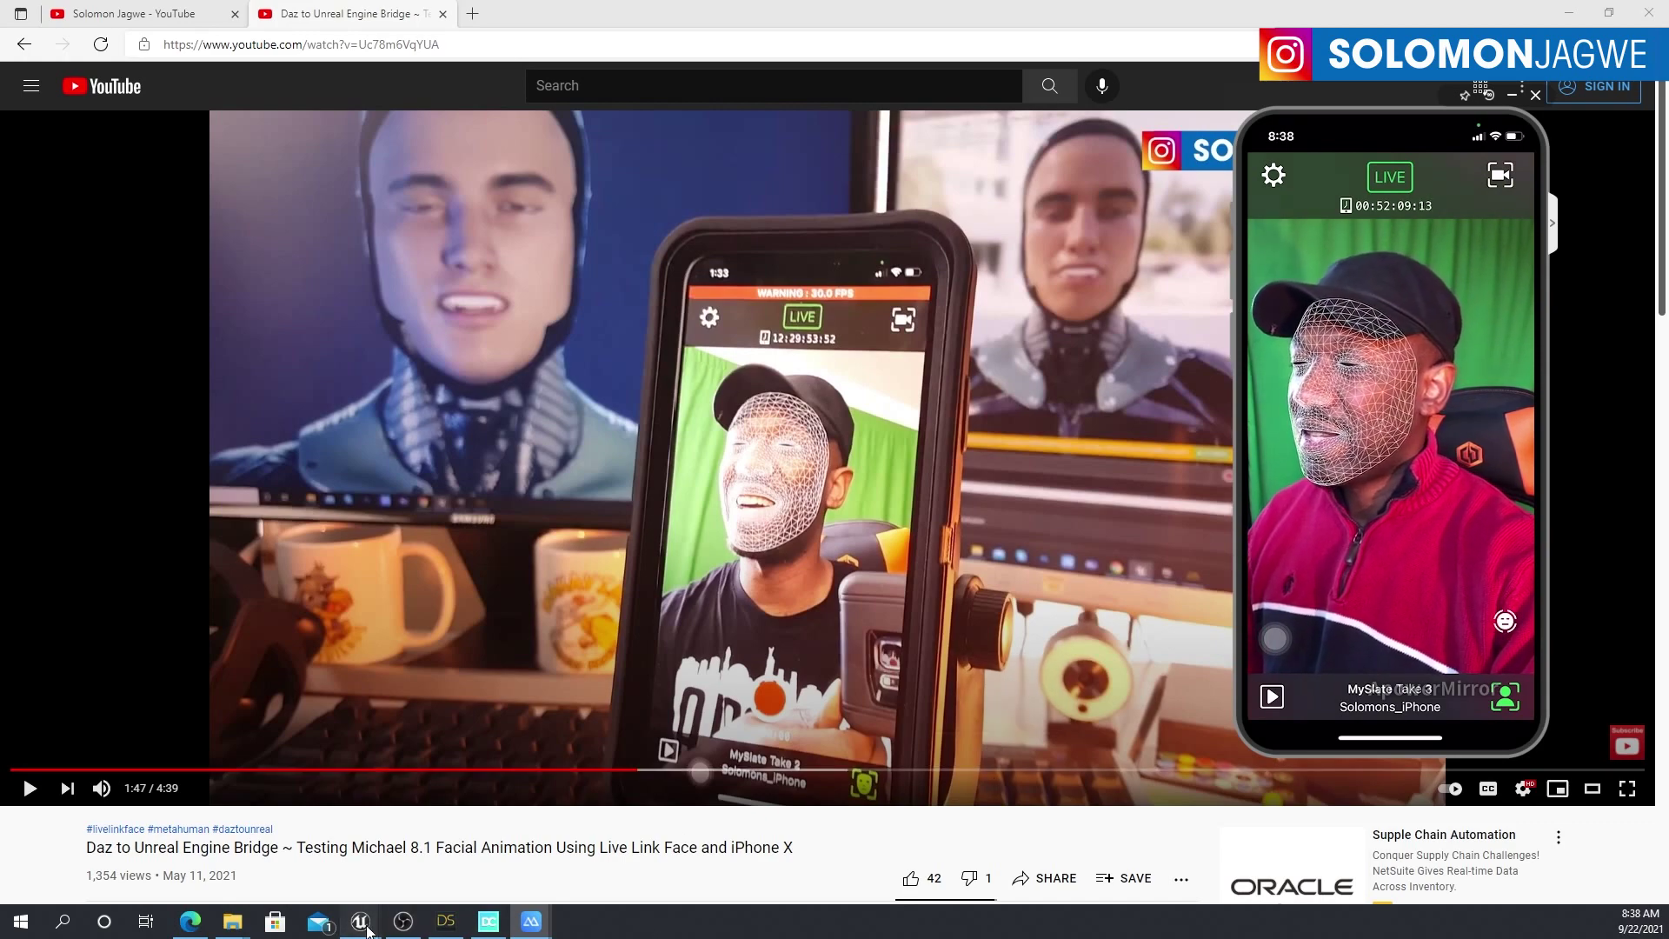
{"action": "mouse_move", "coordinate": [360, 922]}
{"action": "left_click", "coordinate": [892, 839]}
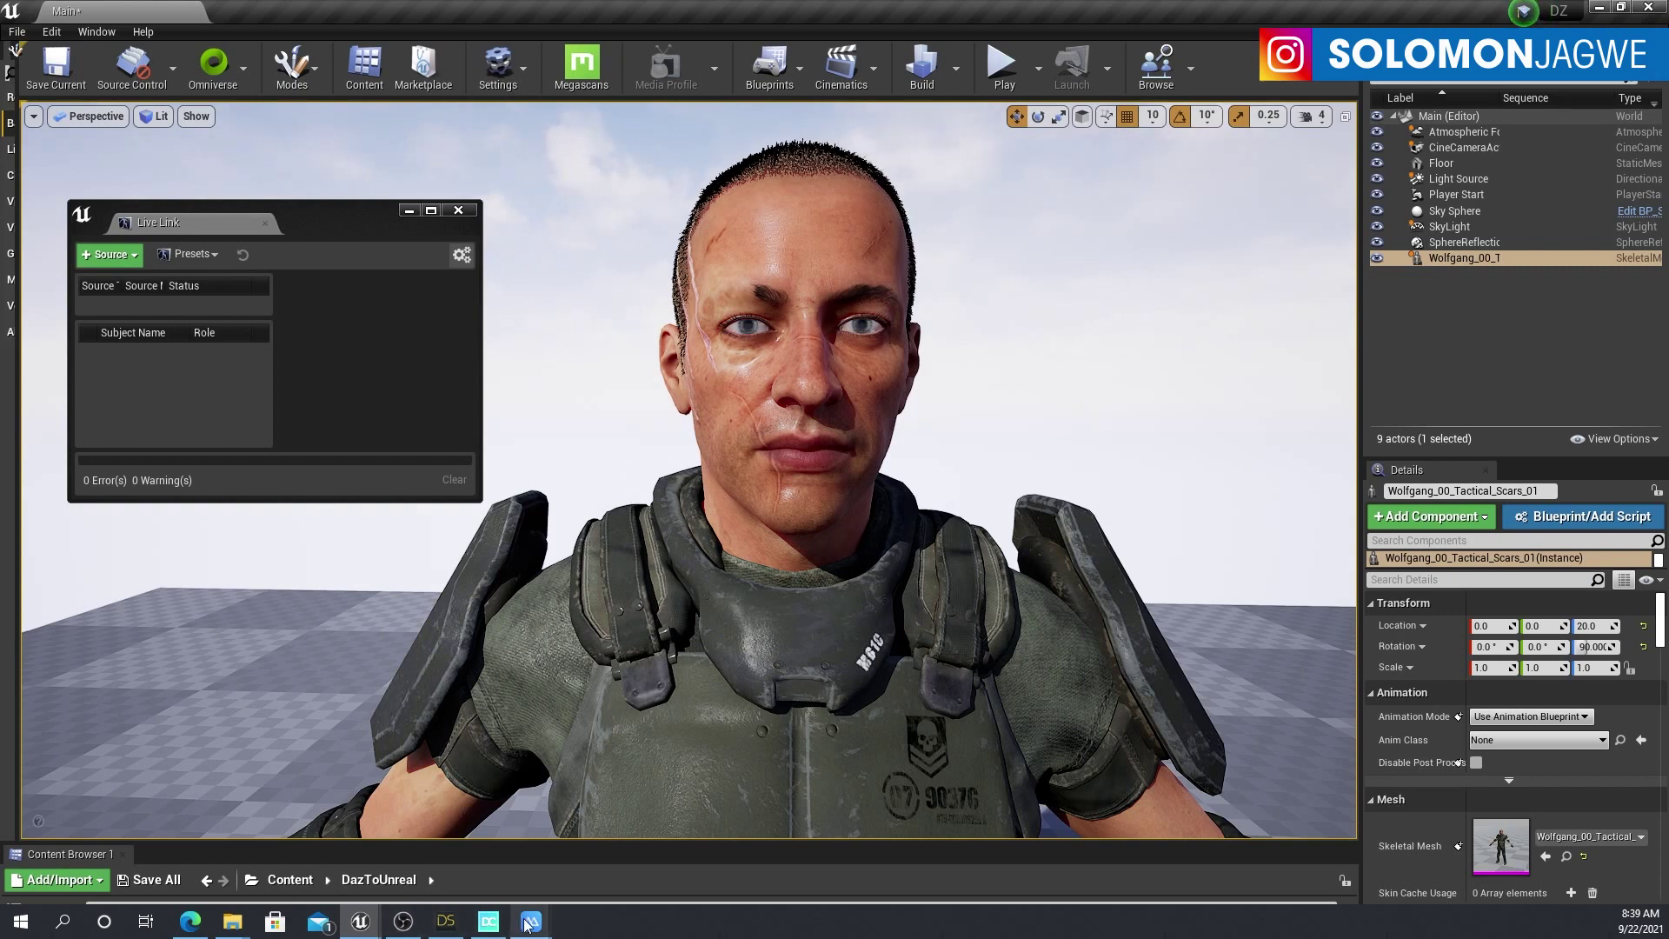
Step: Bring the mirrored iPhone view forward, then DazCentral on its Daz to Unreal page
{"action": "mouse_move", "coordinate": [532, 922]}
{"action": "left_click", "coordinate": [626, 802]}
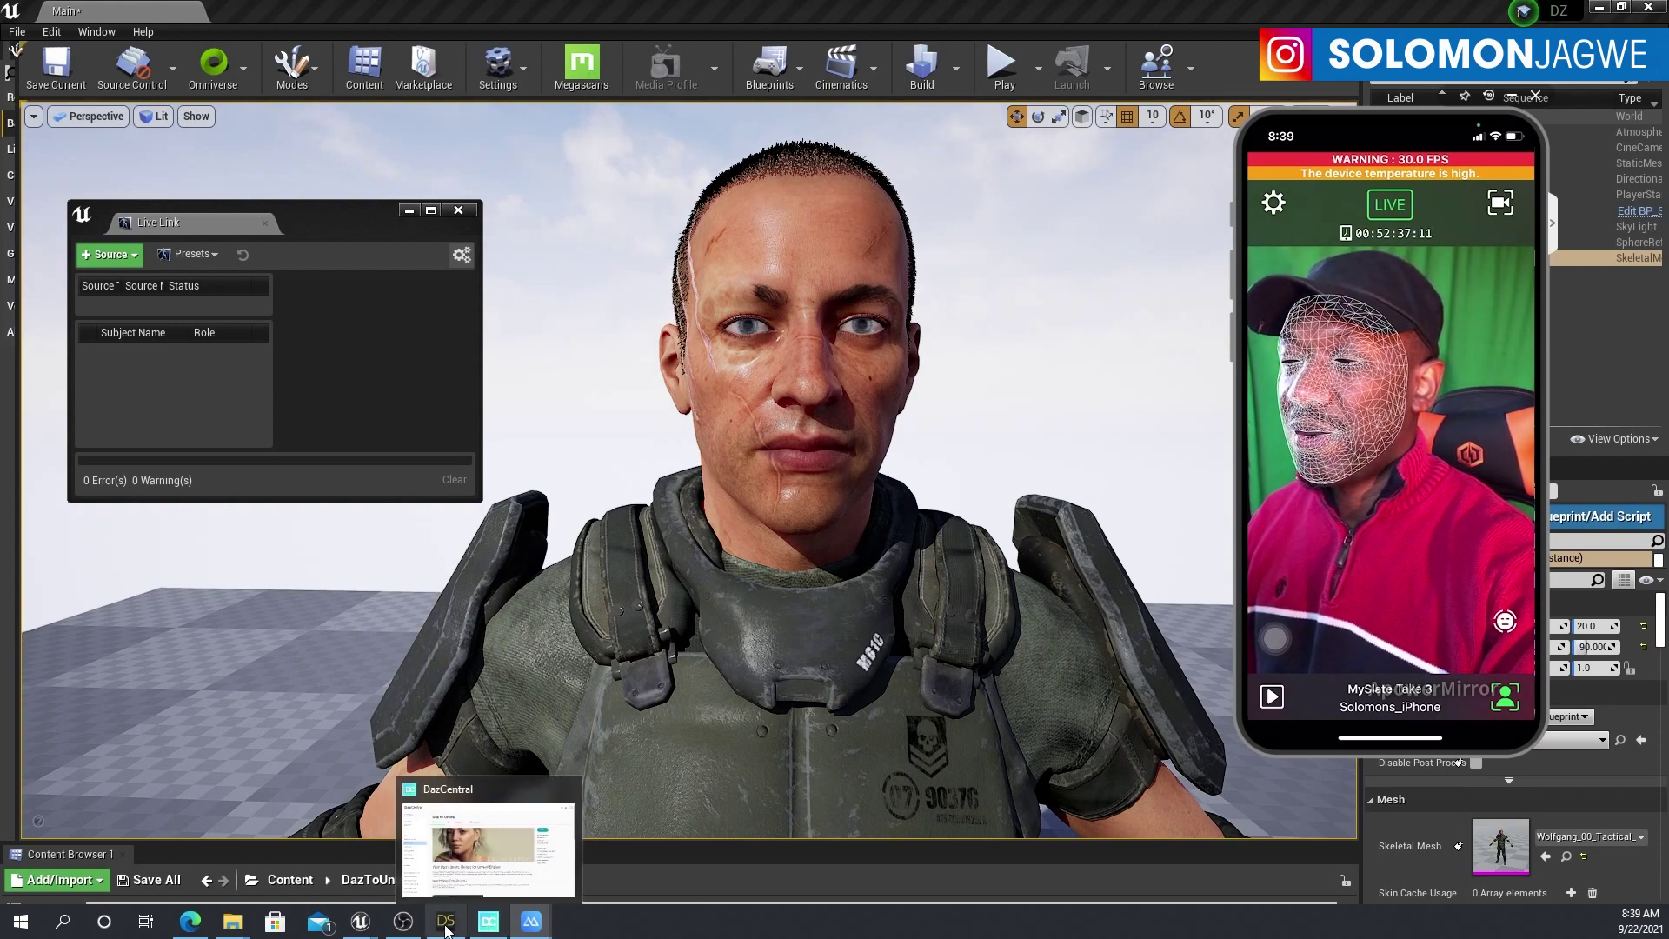
{"action": "mouse_move", "coordinate": [450, 925]}
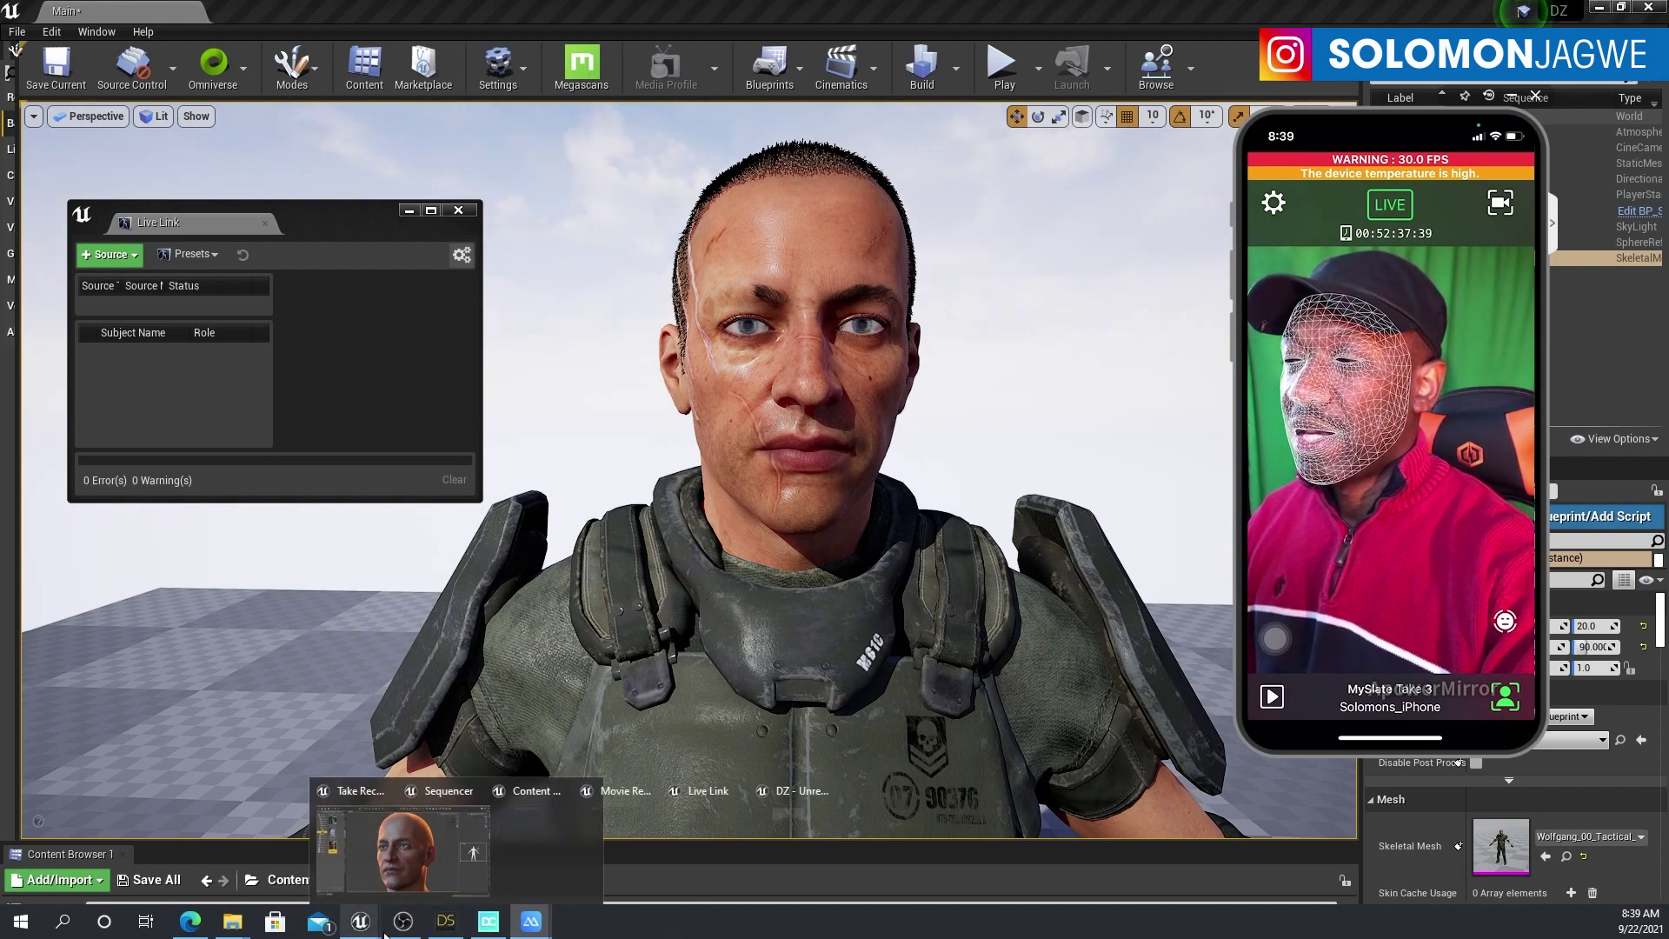
{"action": "left_click", "coordinate": [488, 923]}
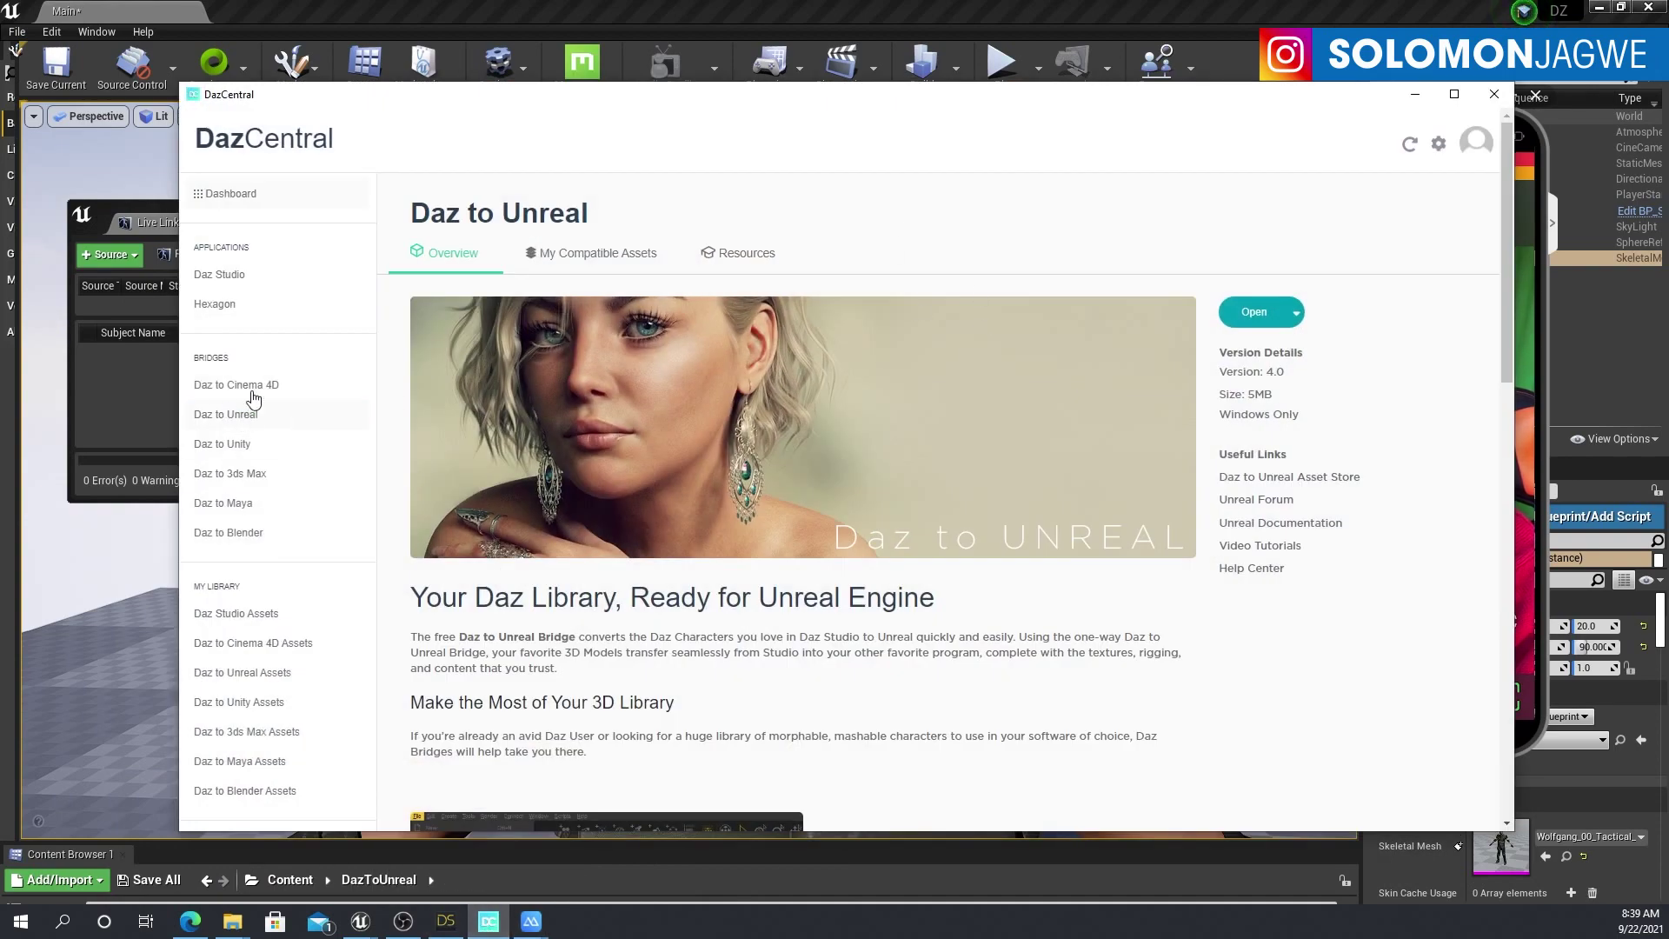
{"action": "left_click", "coordinate": [1439, 144]}
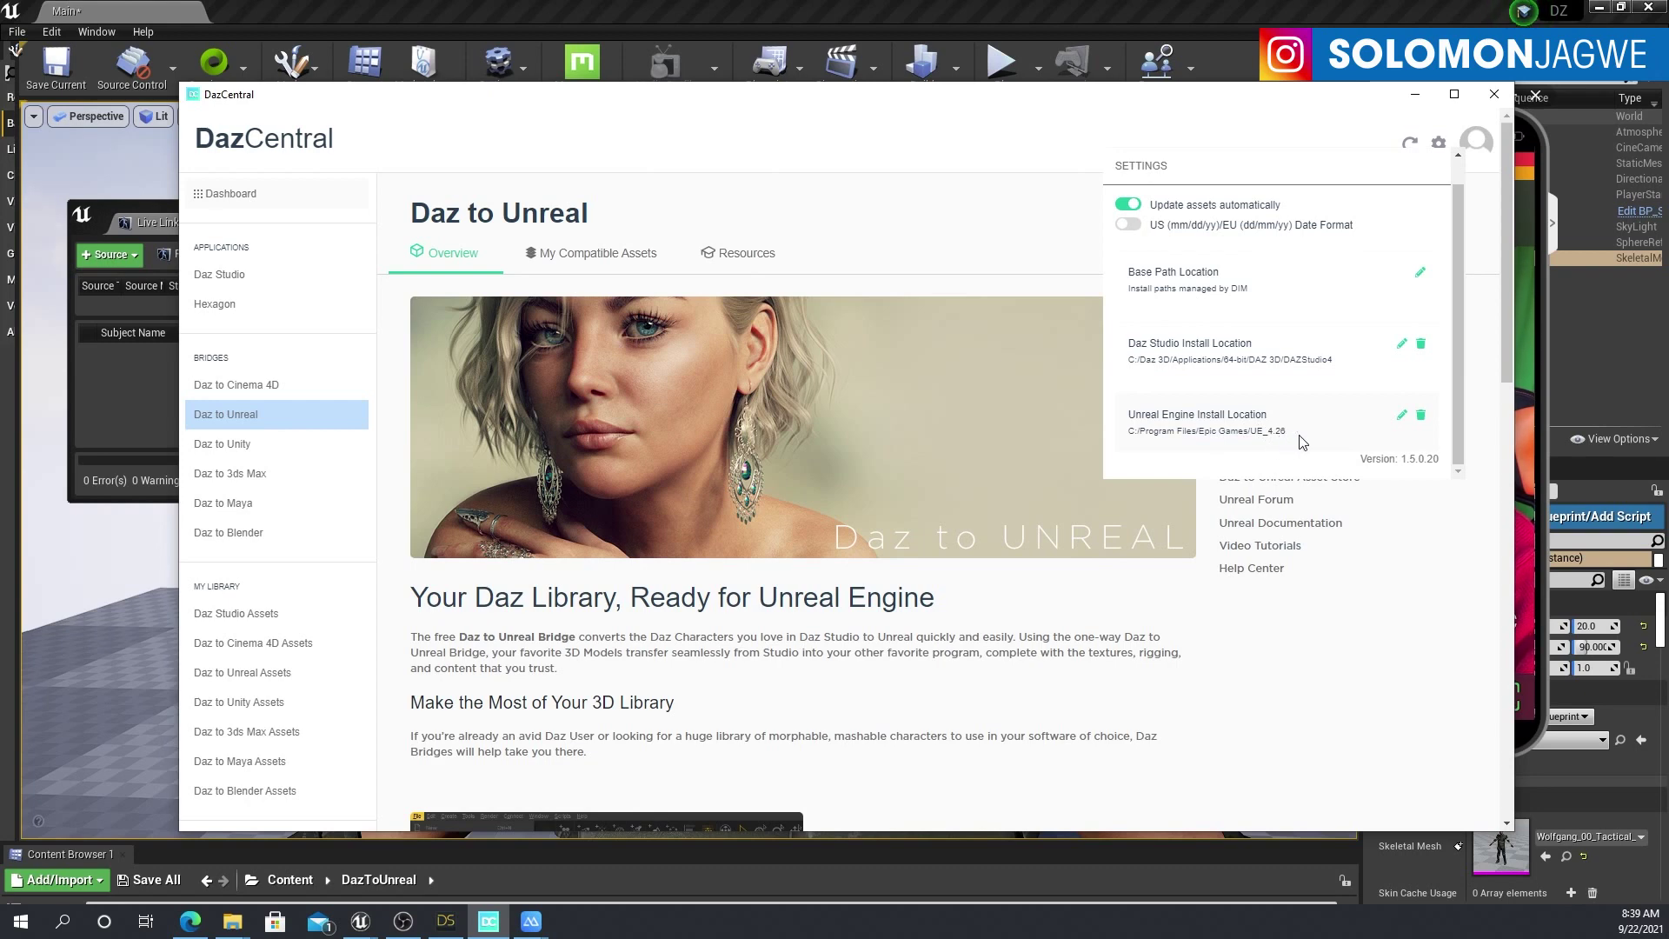
{"action": "scroll", "coordinate": [1308, 429], "scroll_direction": "down", "scroll_amount": 3}
{"action": "scroll", "coordinate": [1312, 426], "scroll_direction": "up", "scroll_amount": 3}
{"action": "left_click", "coordinate": [235, 924]}
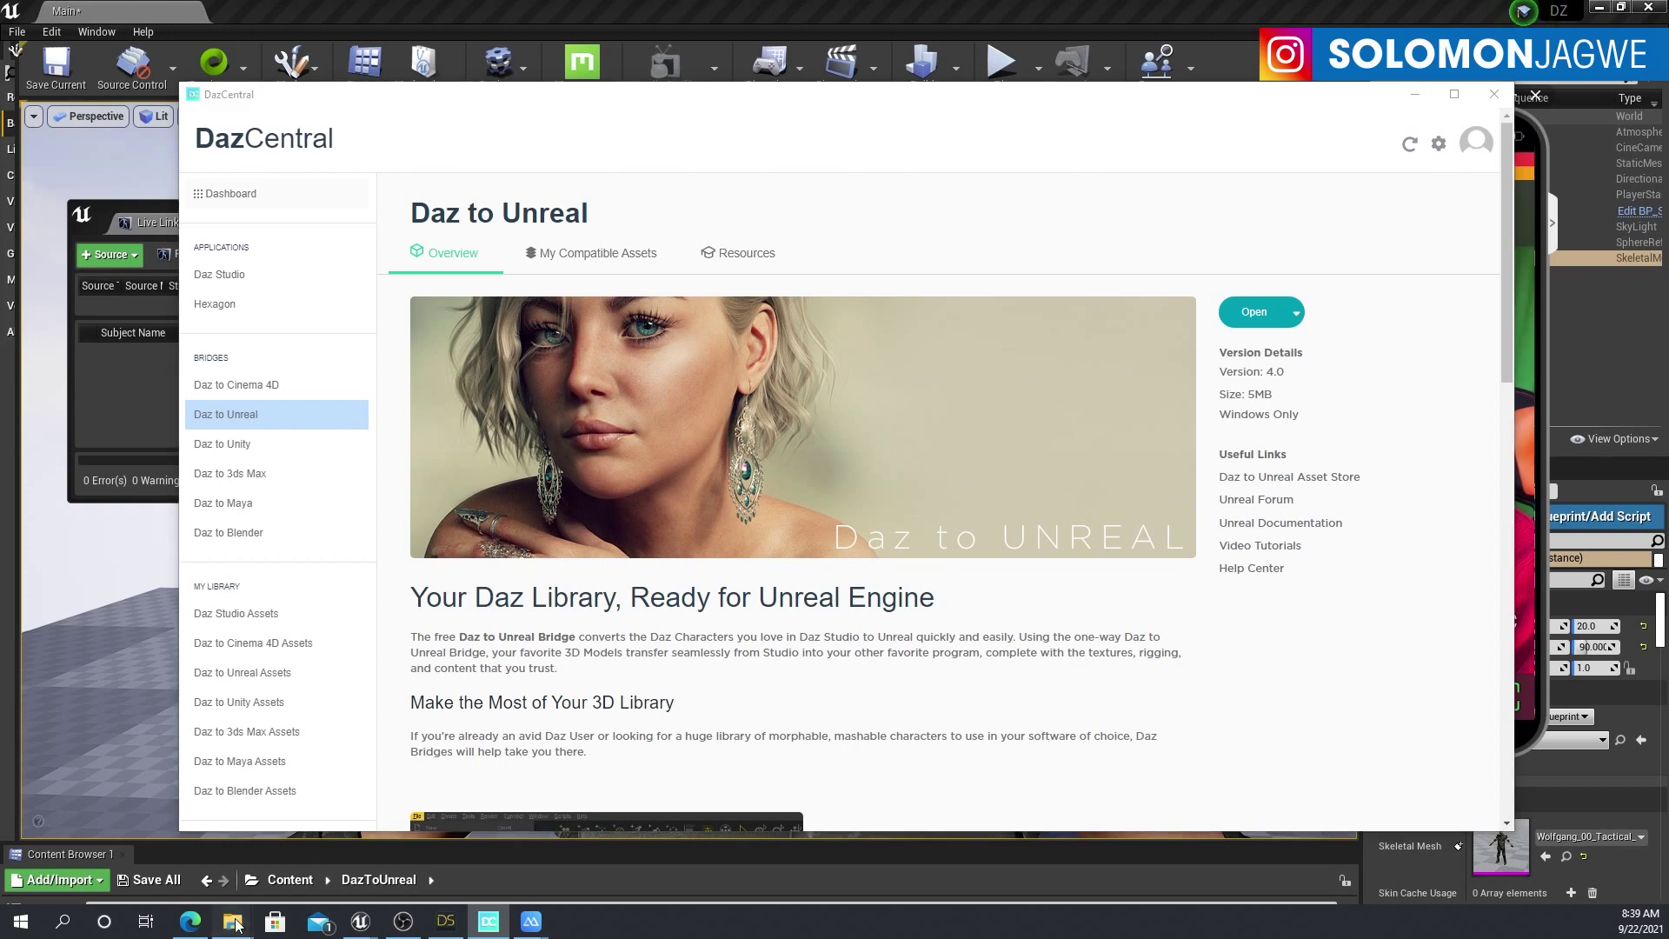
Step: Locate dzunrealbridge.dll in the DAZ Studio plugins folder and view its details
{"action": "left_click", "coordinate": [100, 834]}
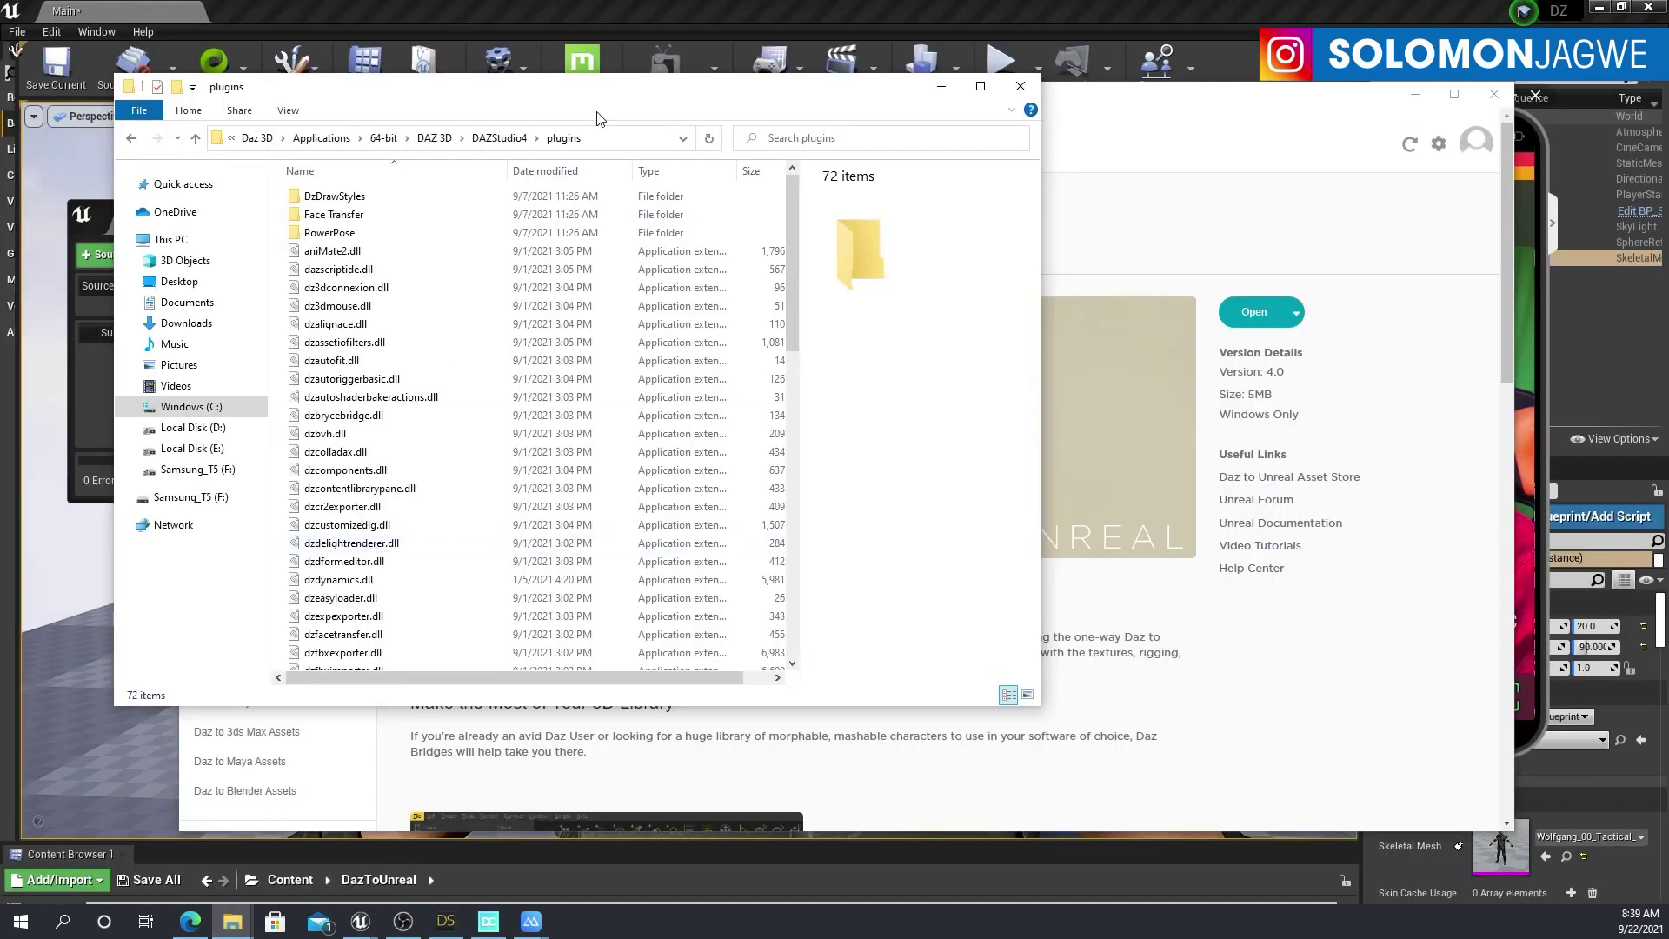
{"action": "left_click", "coordinate": [599, 138]}
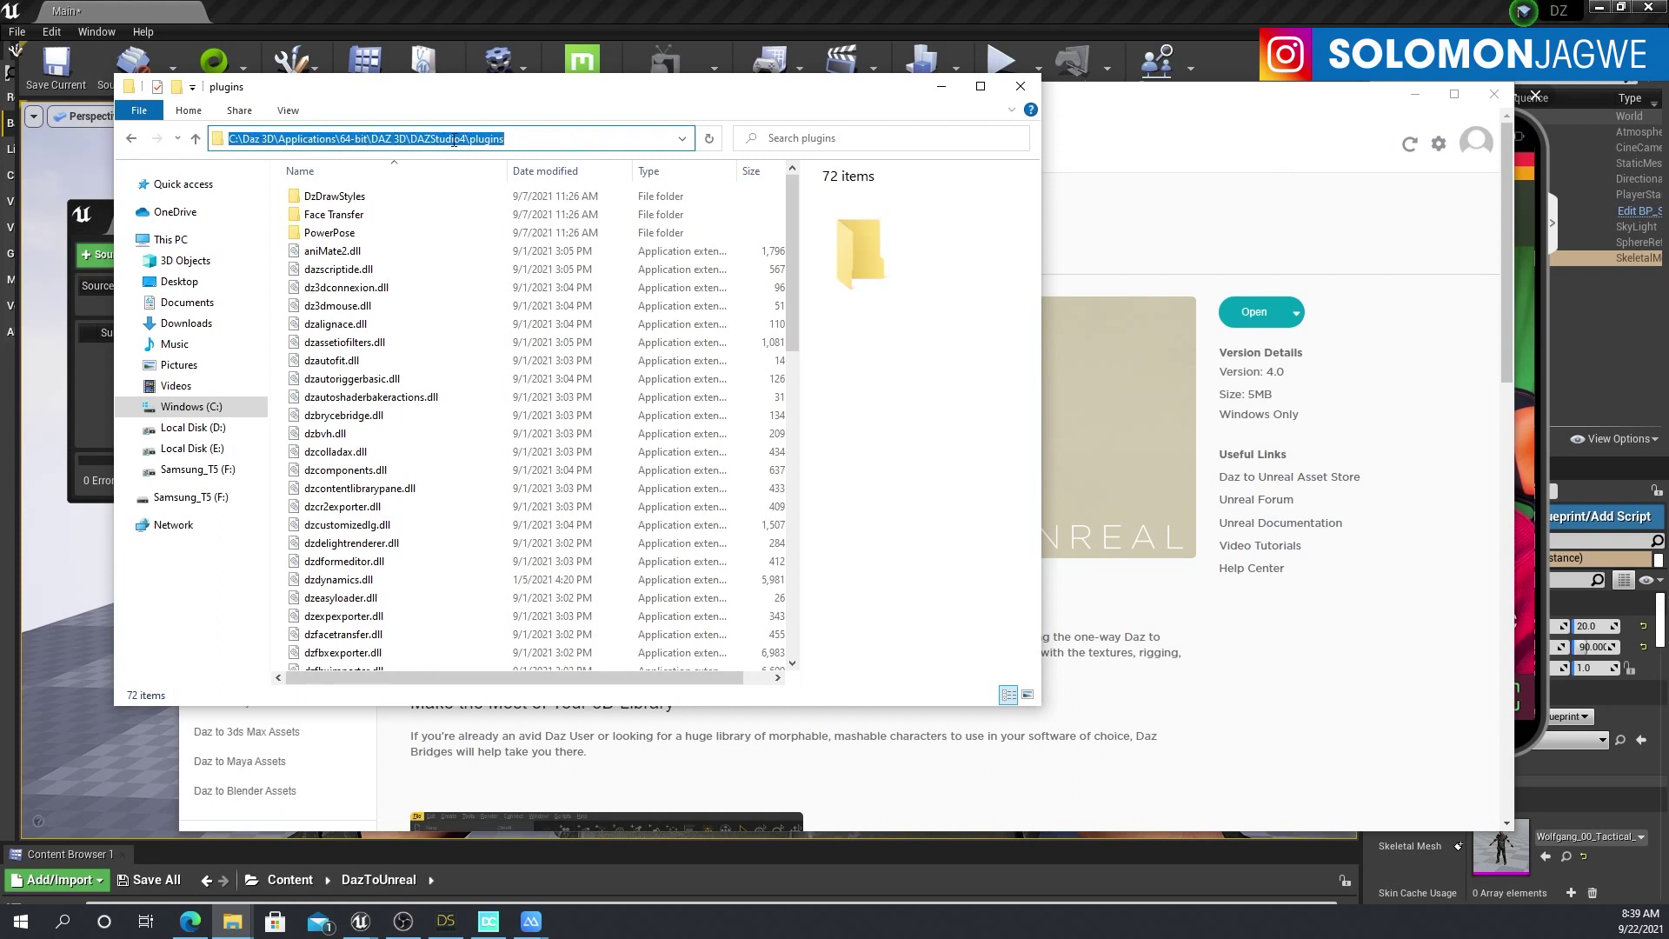
{"action": "left_click", "coordinate": [527, 142]}
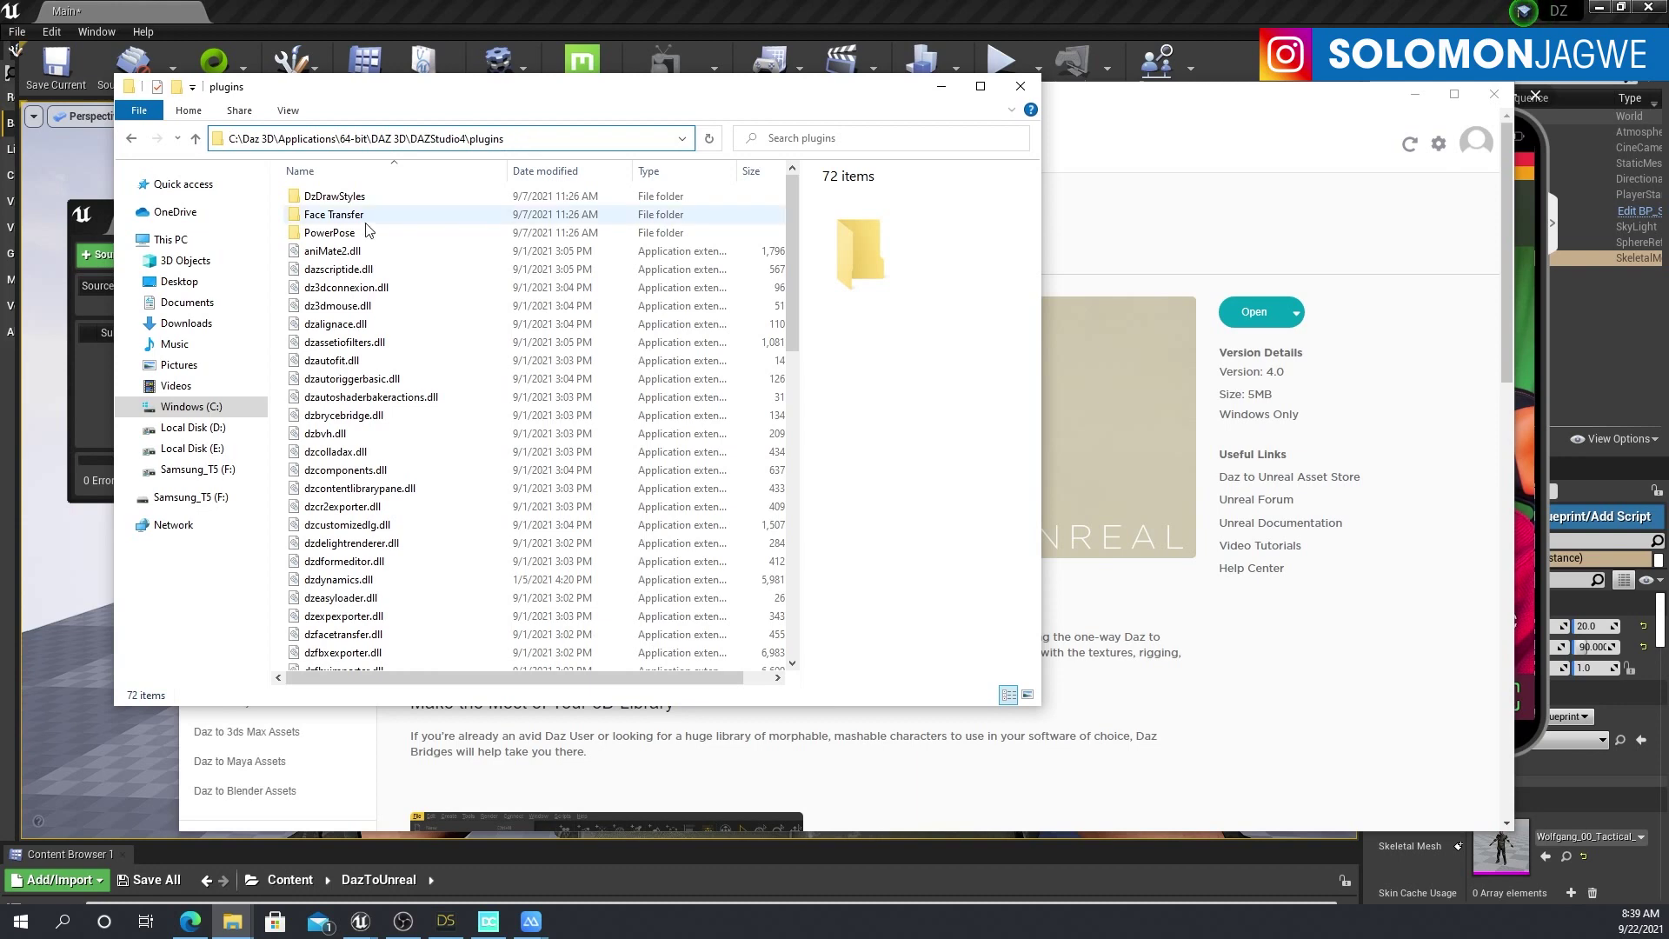
{"action": "scroll", "coordinate": [403, 543], "scroll_direction": "down", "scroll_amount": 5}
{"action": "scroll", "coordinate": [403, 542], "scroll_direction": "down", "scroll_amount": 10}
{"action": "scroll", "coordinate": [403, 540], "scroll_direction": "down", "scroll_amount": 1}
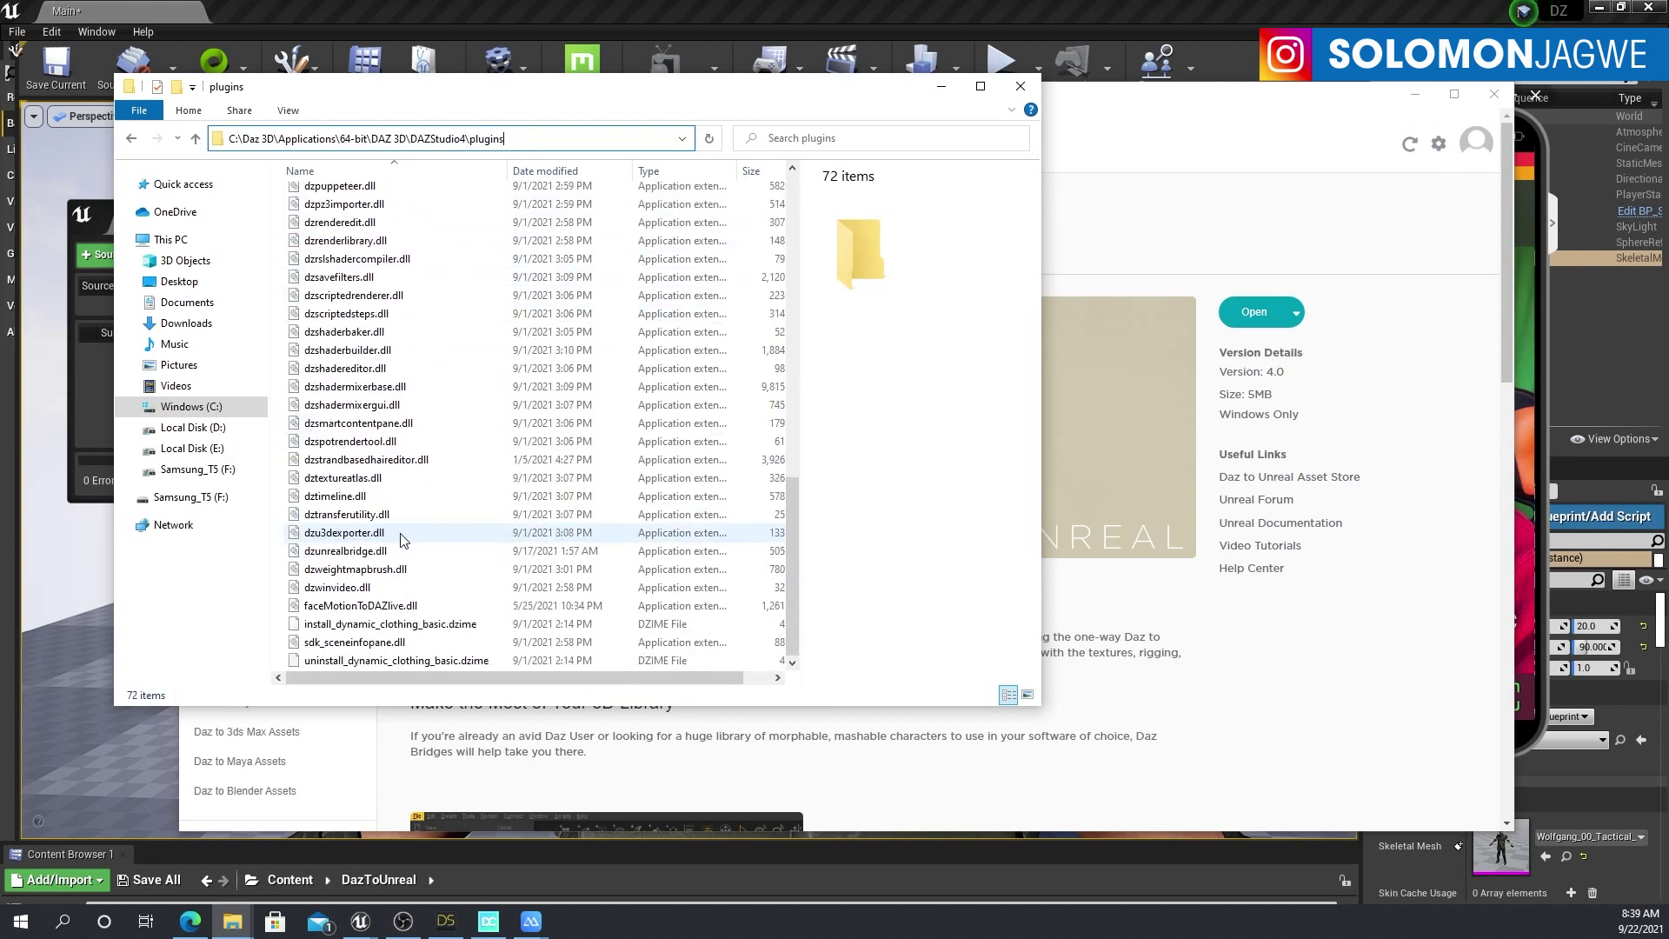
{"action": "left_click", "coordinate": [370, 551]}
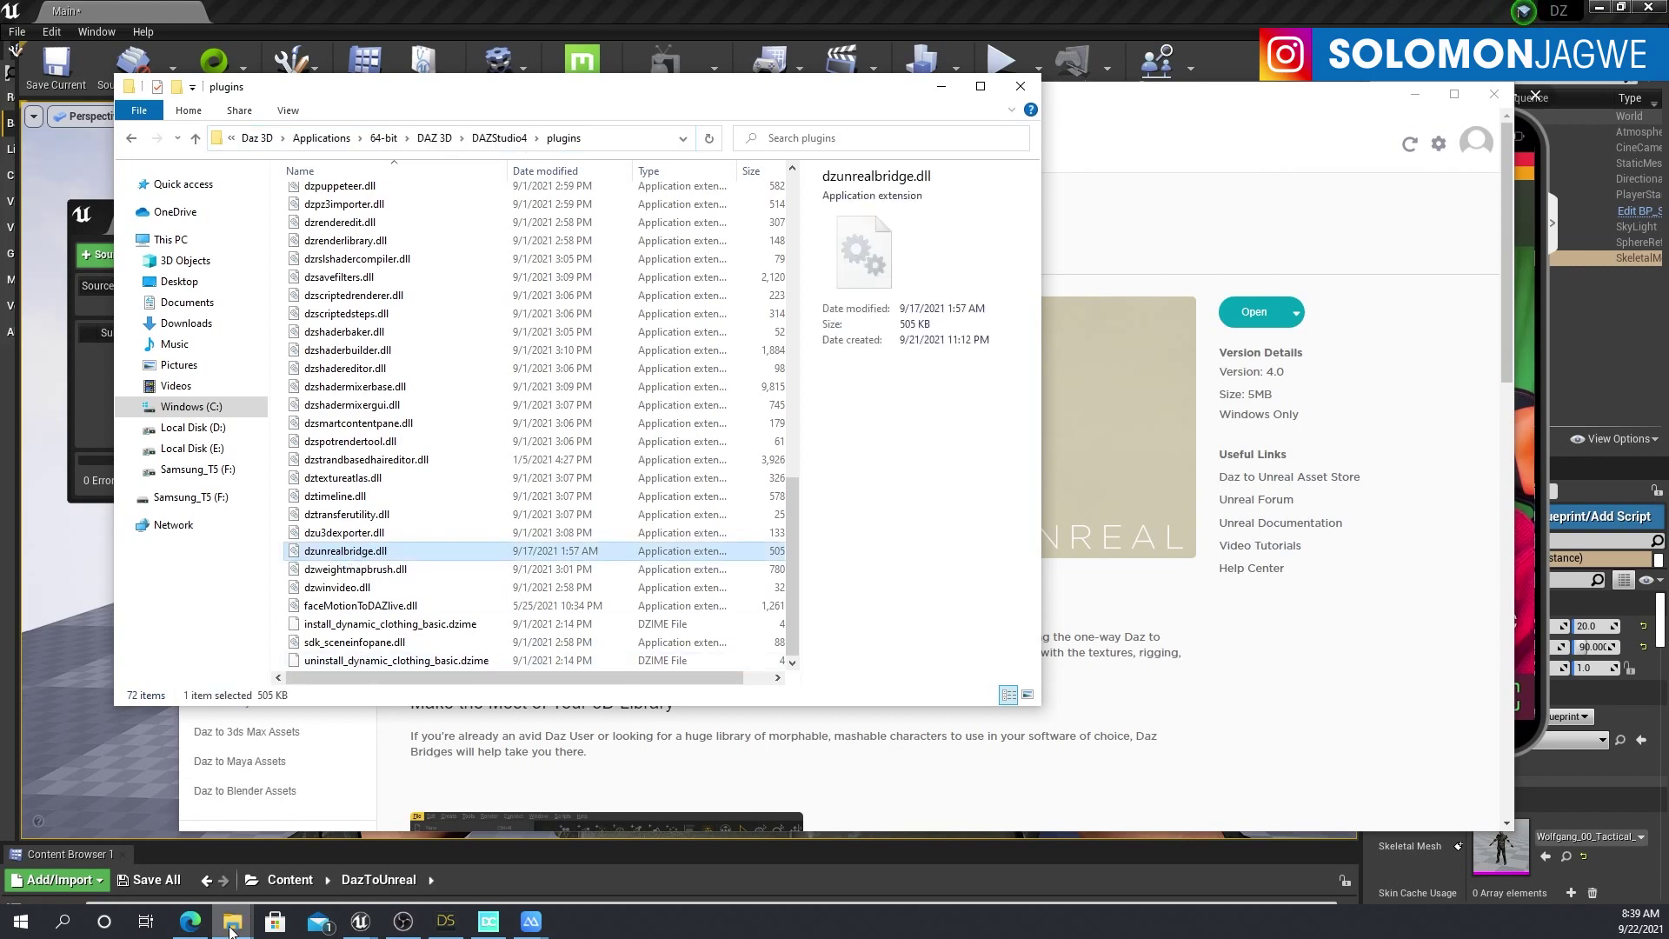
Step: Check the DazToUnreal folder in UE_4.26 Engine Plugins, then minimize both Explorer windows
{"action": "mouse_move", "coordinate": [231, 930]}
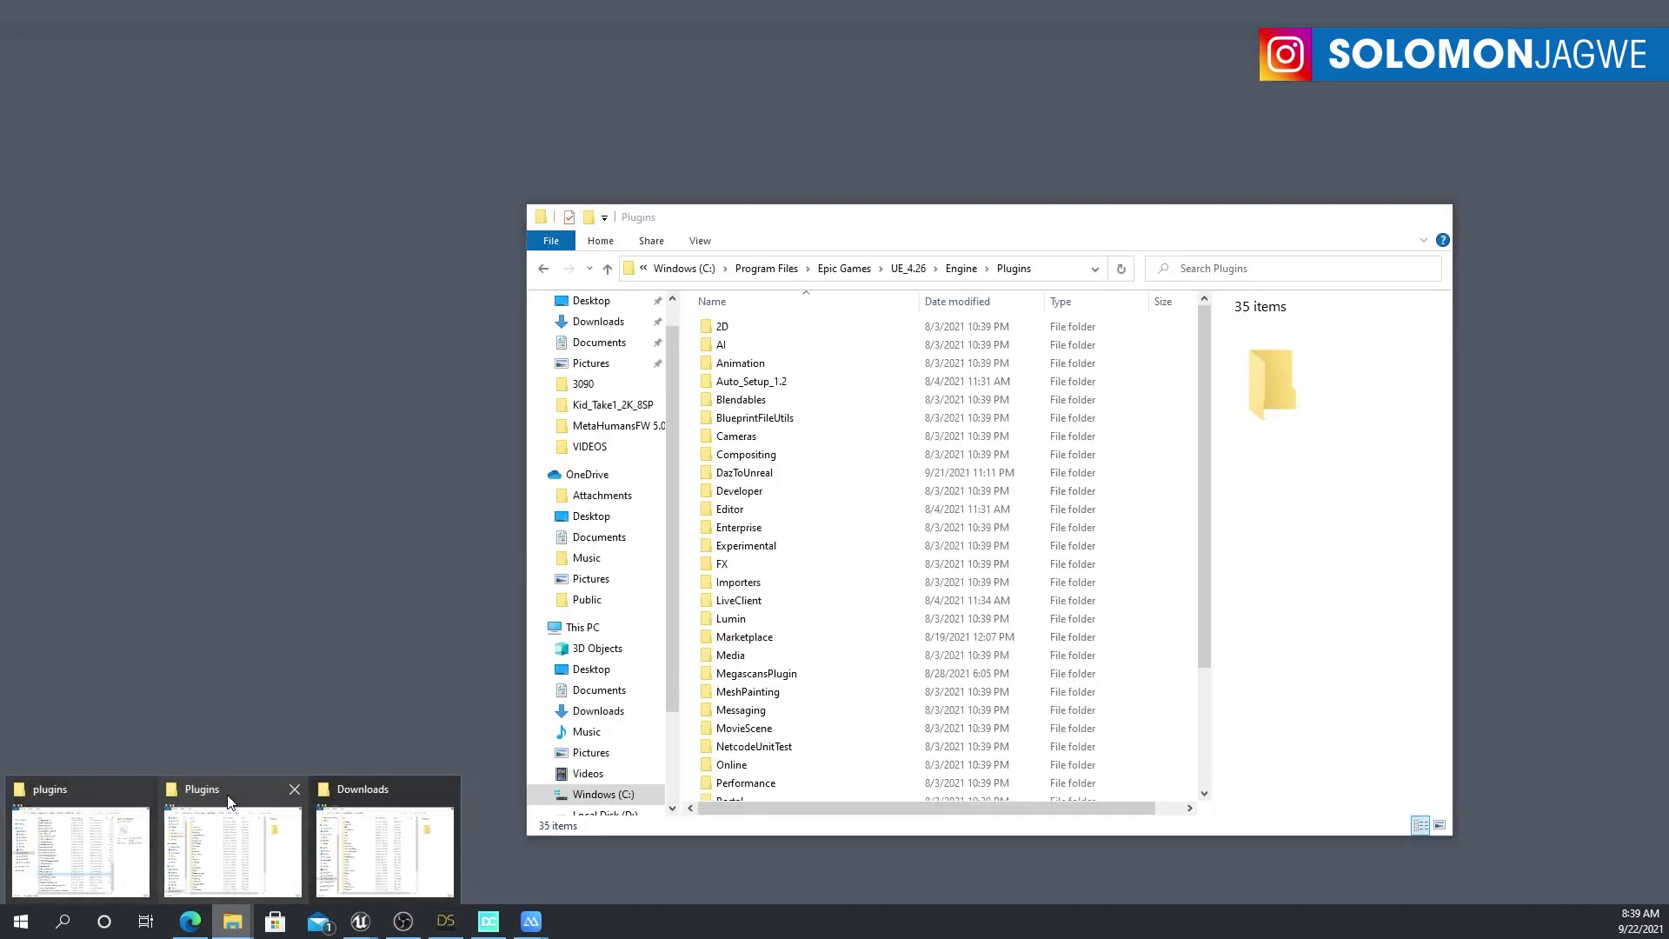
{"action": "left_click", "coordinate": [232, 801]}
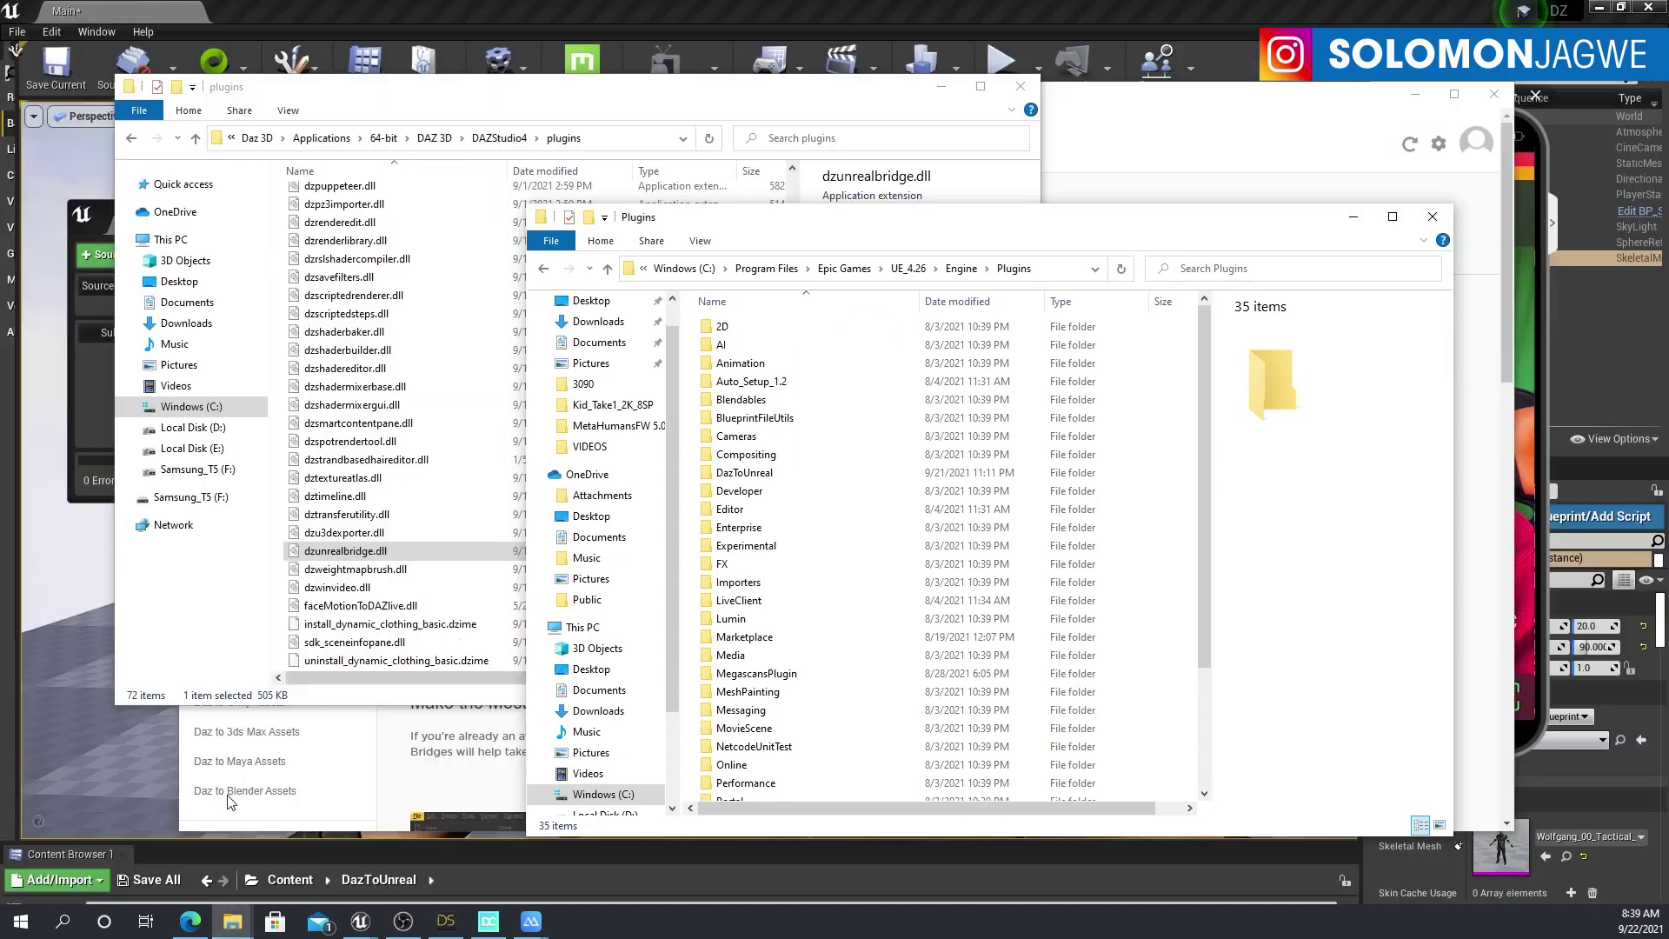
{"action": "left_click", "coordinate": [1060, 271]}
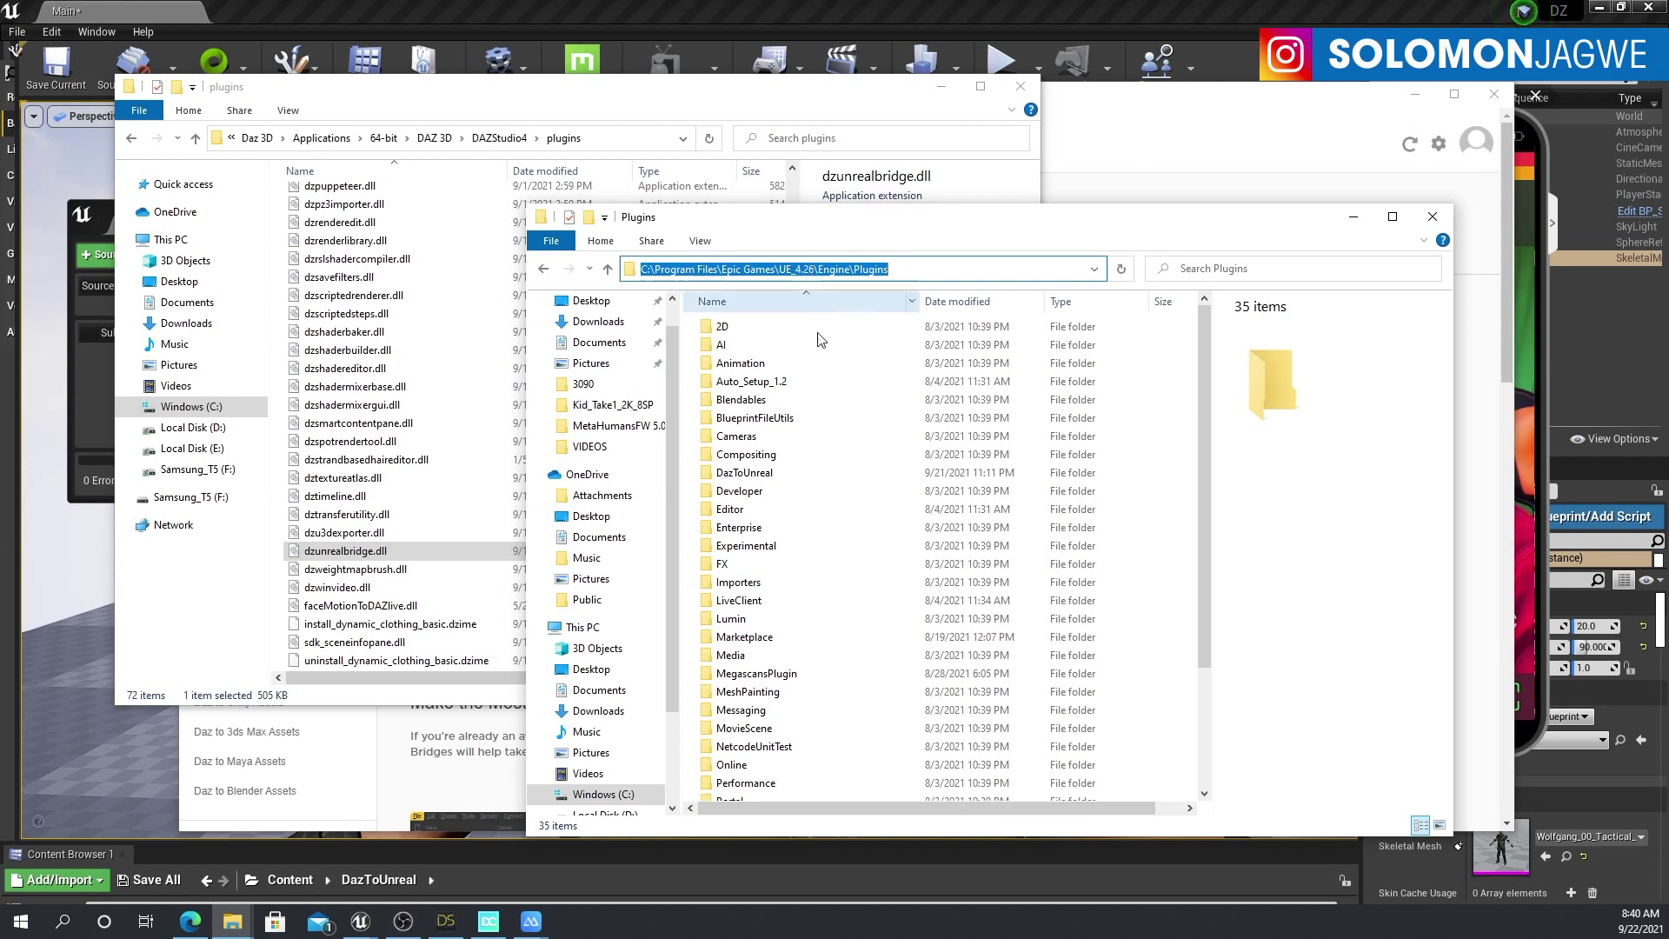
{"action": "left_click", "coordinate": [773, 474]}
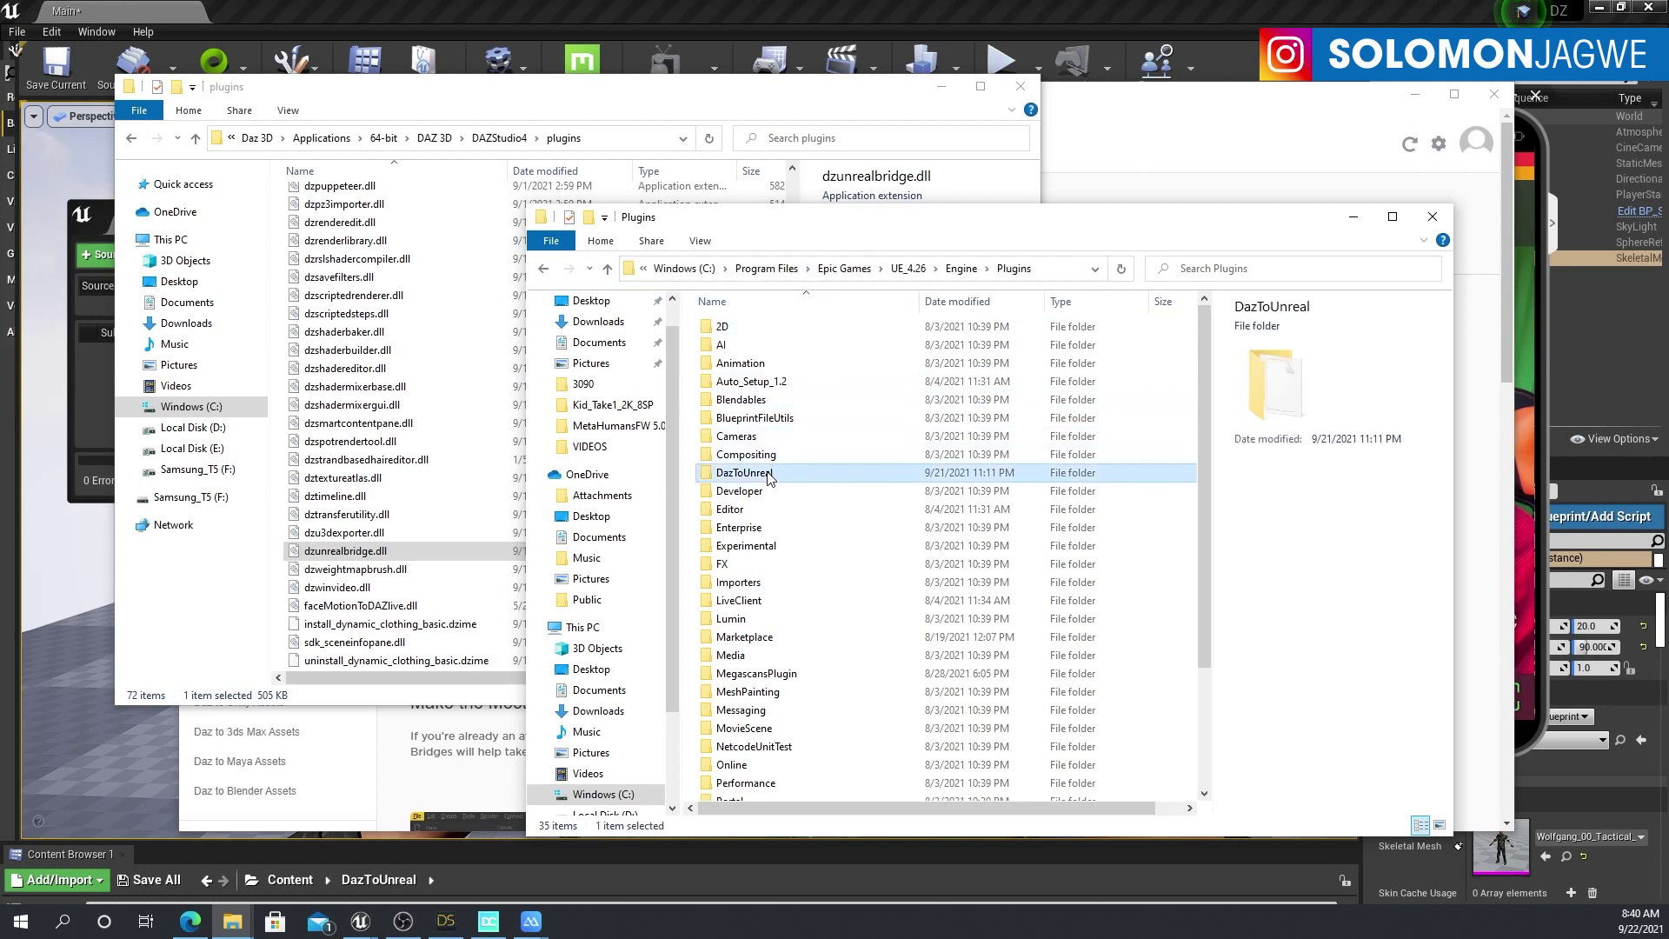
{"action": "left_click", "coordinate": [1354, 218]}
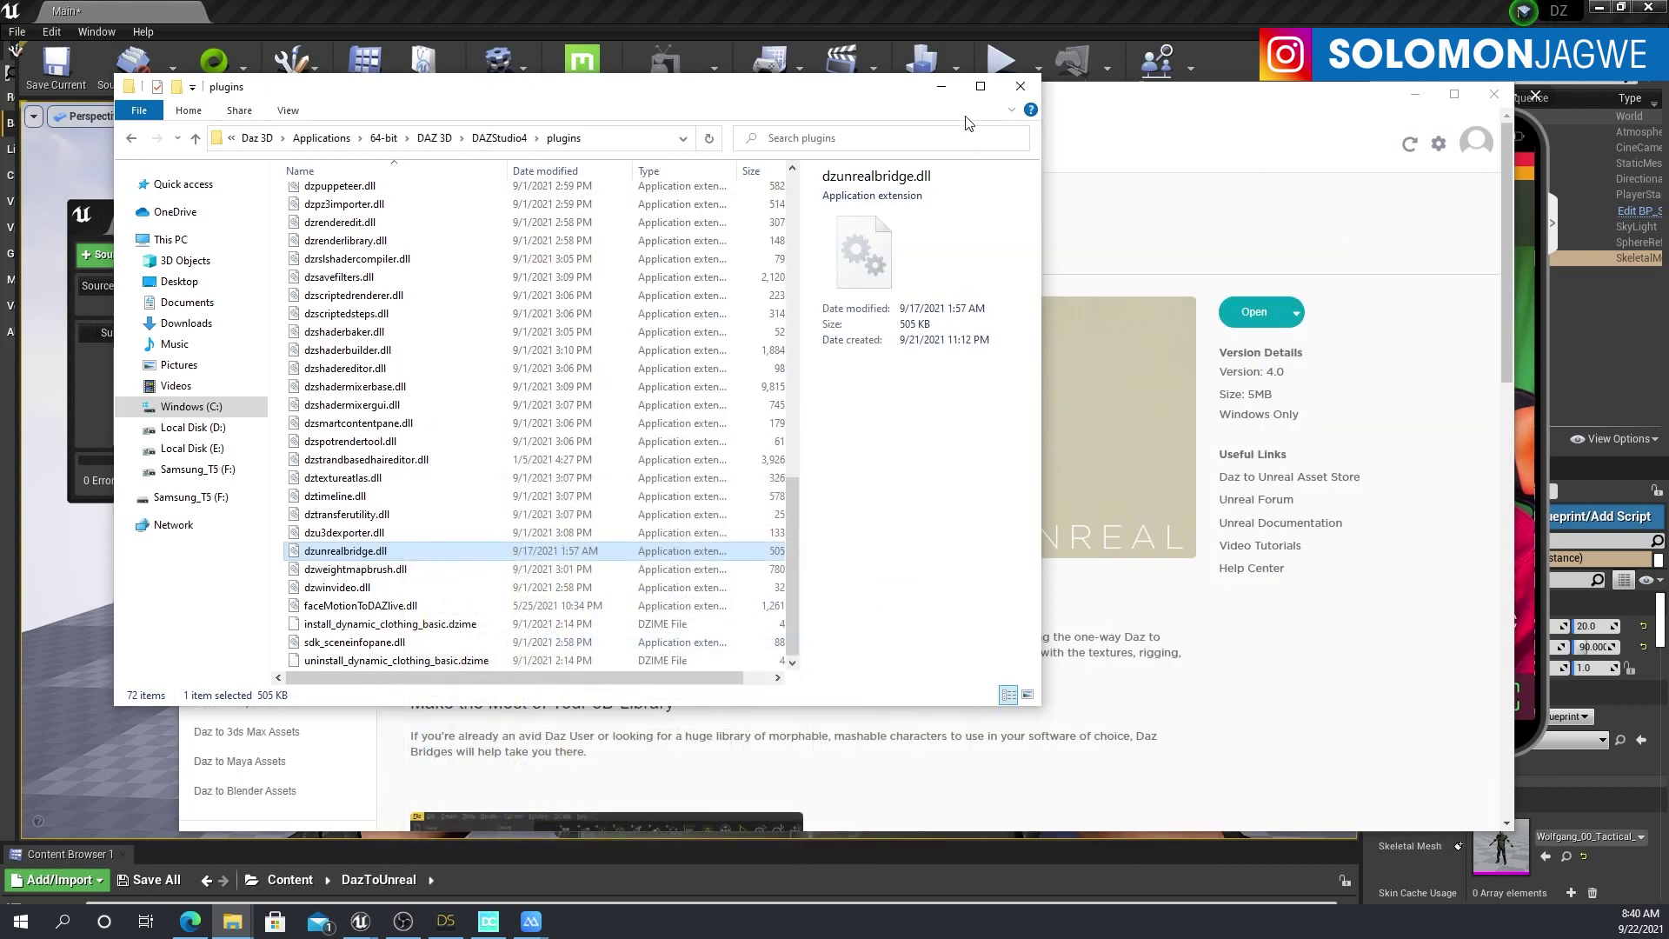
{"action": "left_click", "coordinate": [942, 91]}
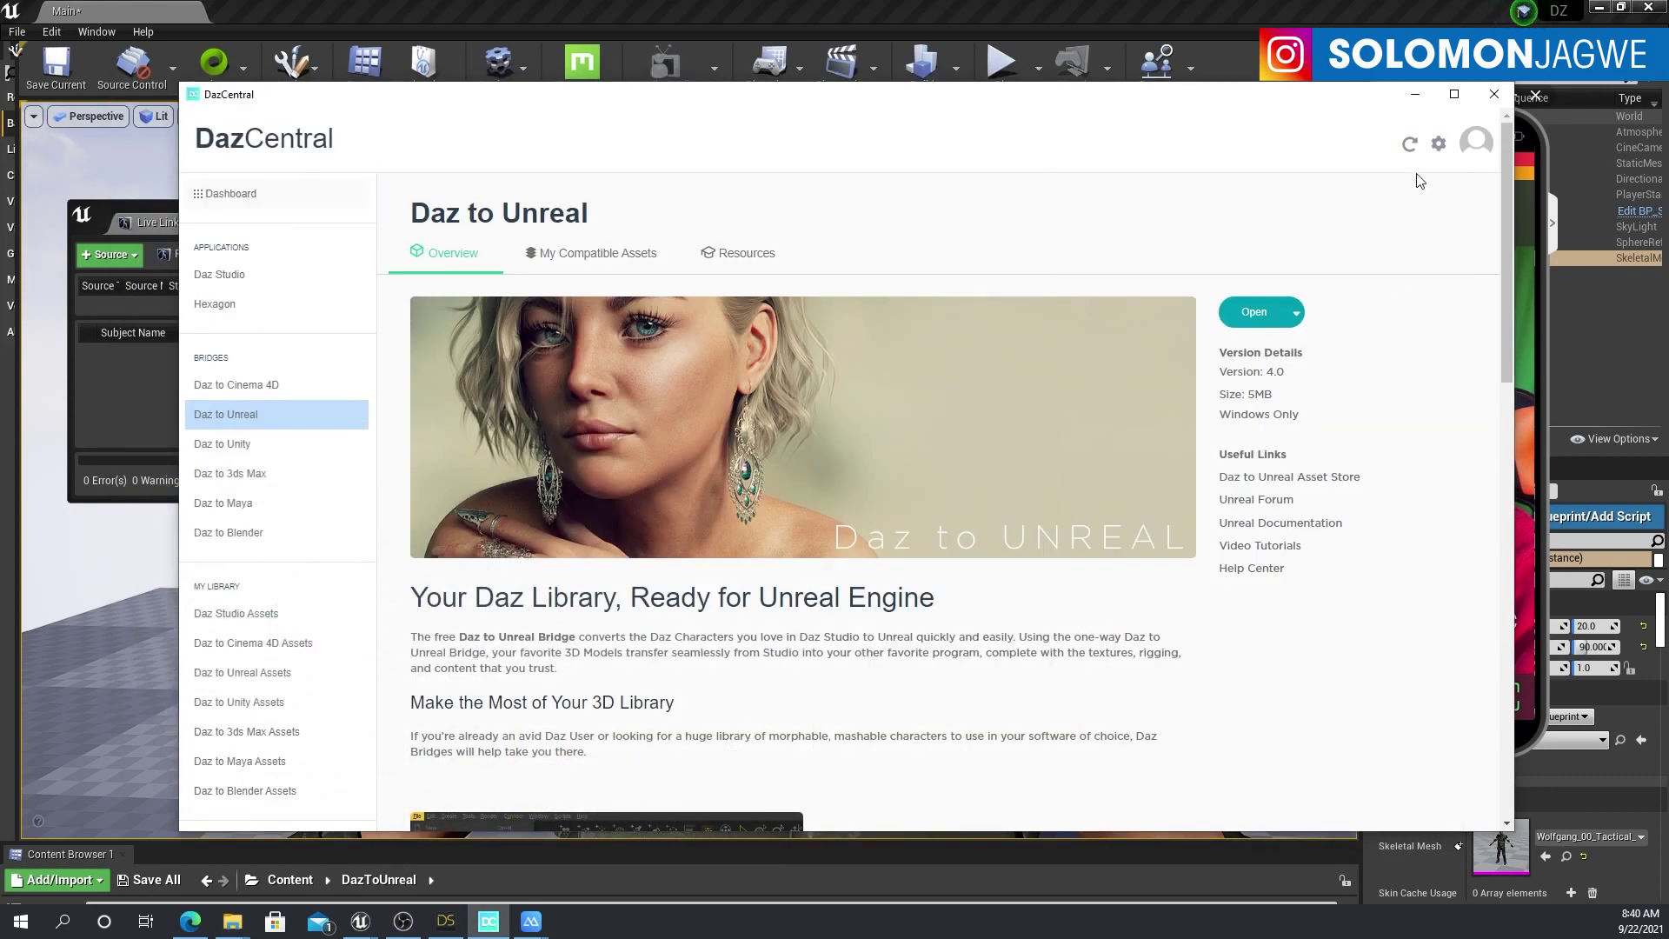
Step: Review and close DazCentral settings, minimize DazCentral, and return to DAZ Studio
{"action": "left_click", "coordinate": [1439, 144]}
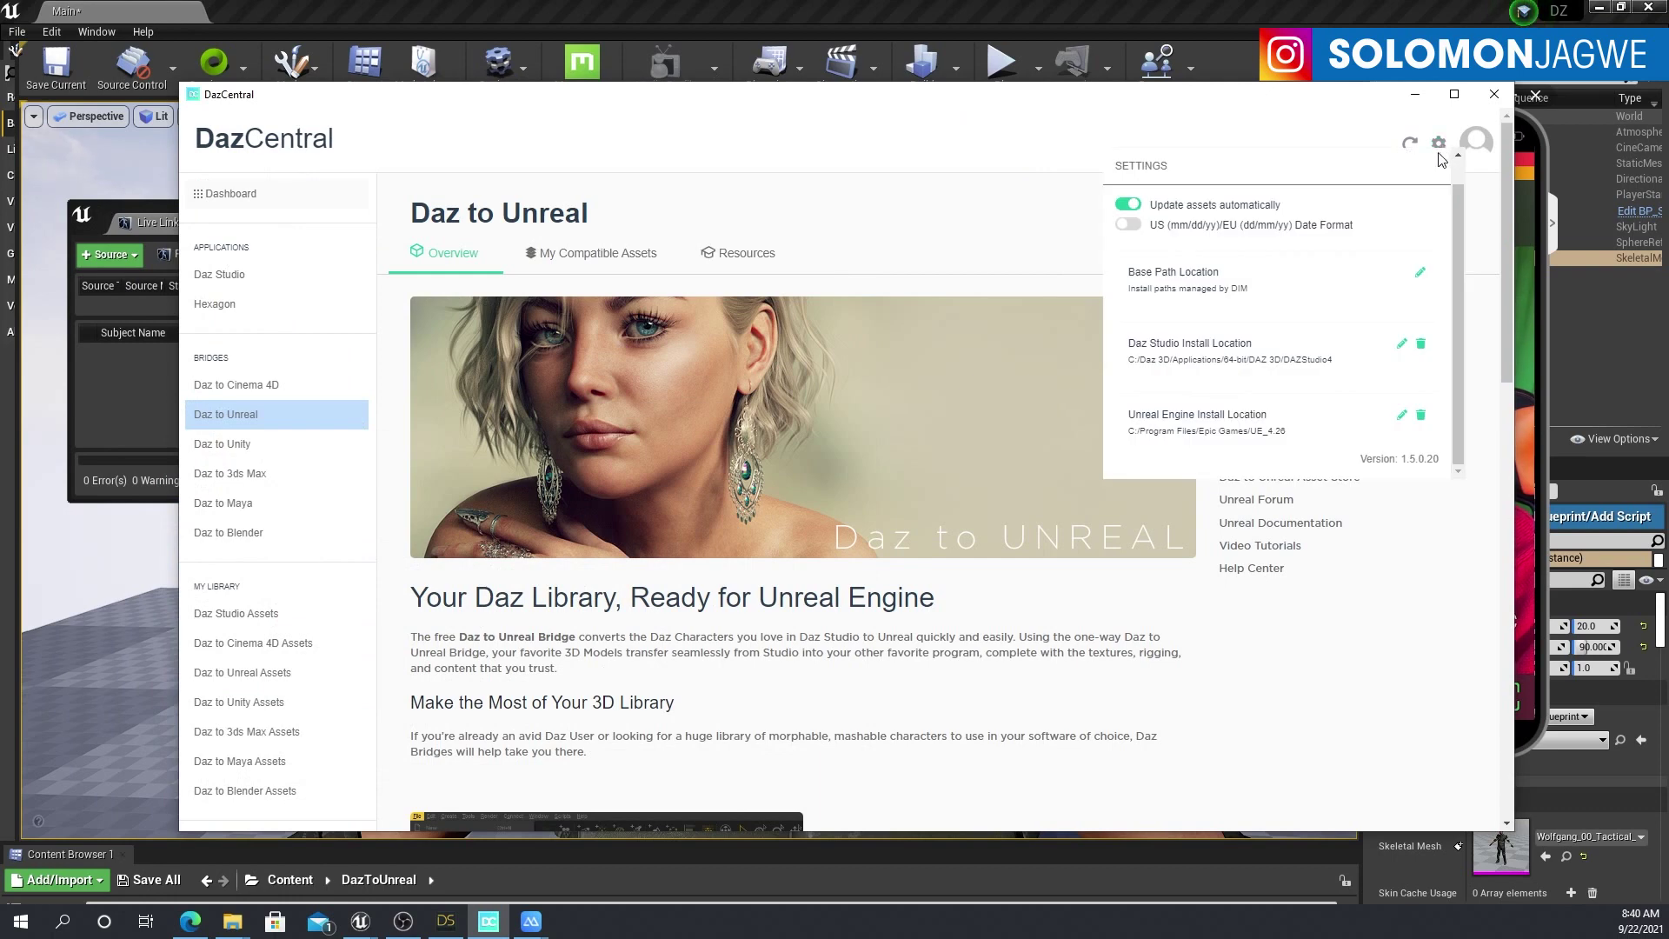
{"action": "scroll", "coordinate": [1286, 375], "scroll_direction": "down", "scroll_amount": 1}
{"action": "scroll", "coordinate": [1296, 391], "scroll_direction": "up", "scroll_amount": 1}
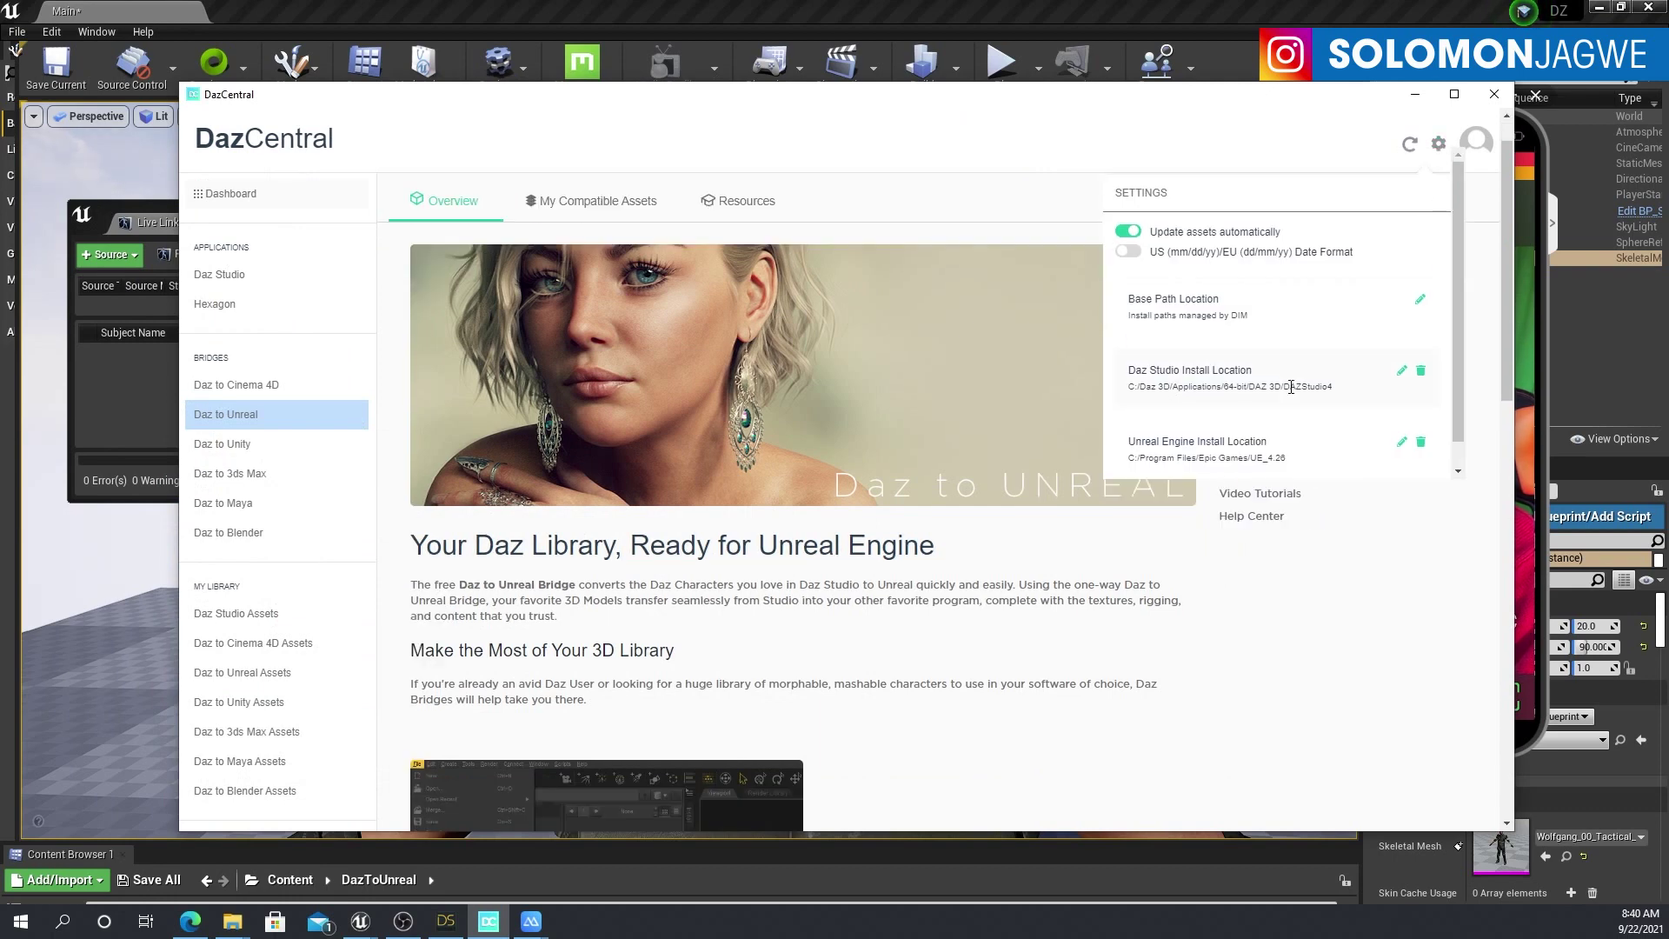
{"action": "left_click", "coordinate": [1384, 146]}
{"action": "left_click", "coordinate": [1415, 94]}
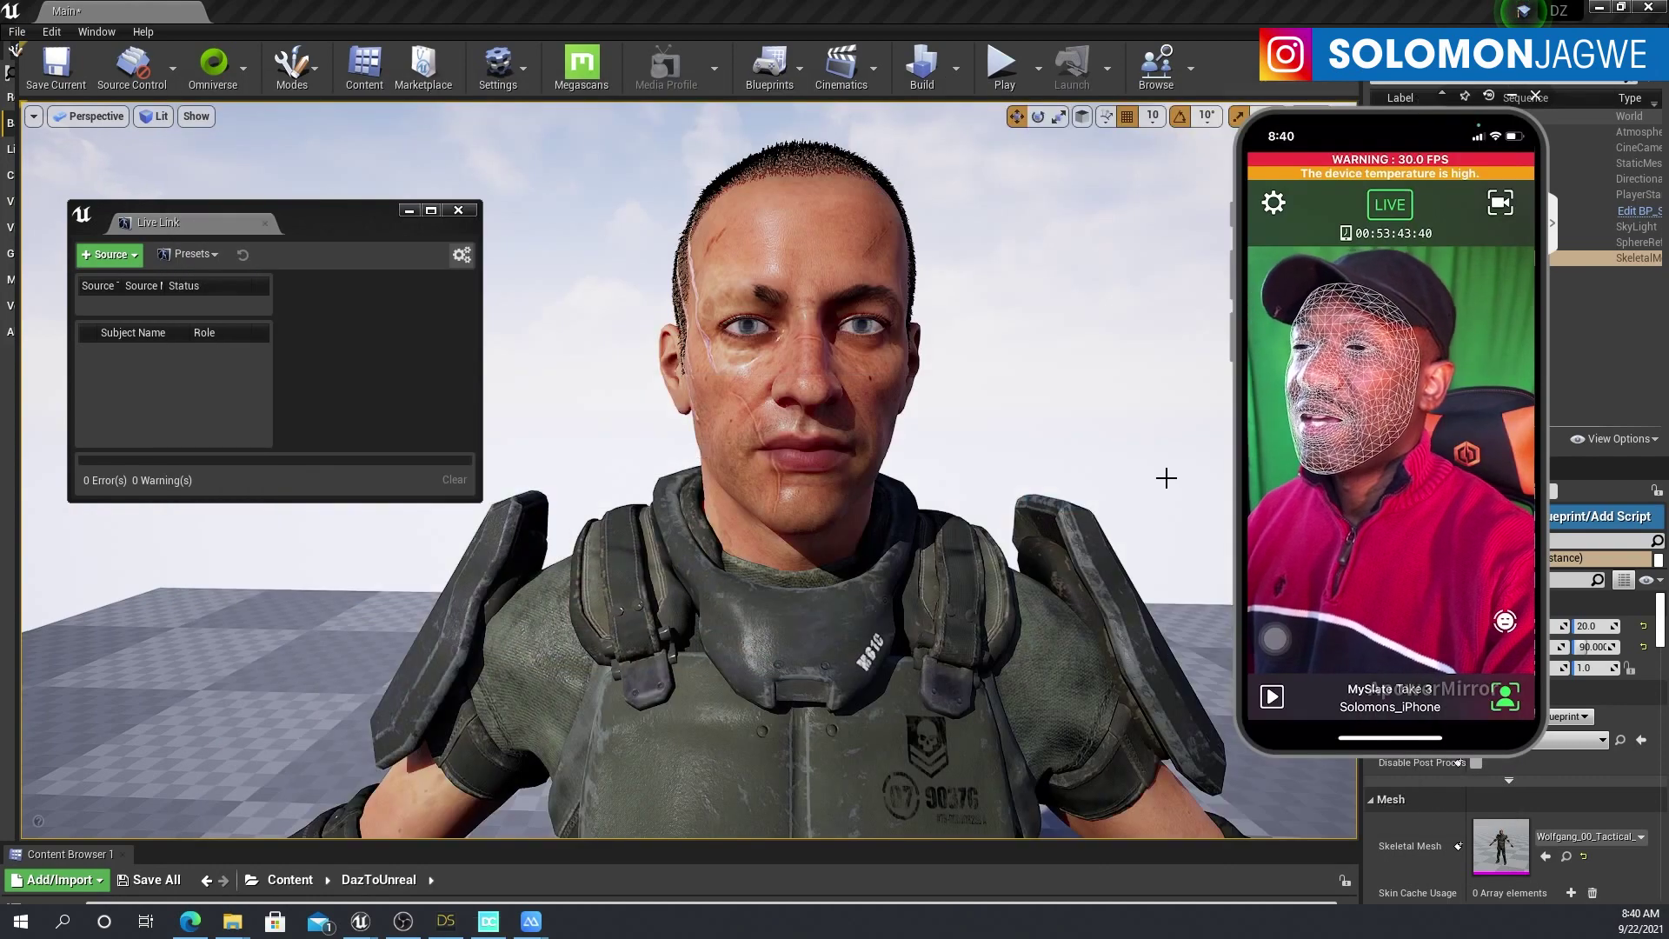
{"action": "left_click", "coordinate": [446, 921]}
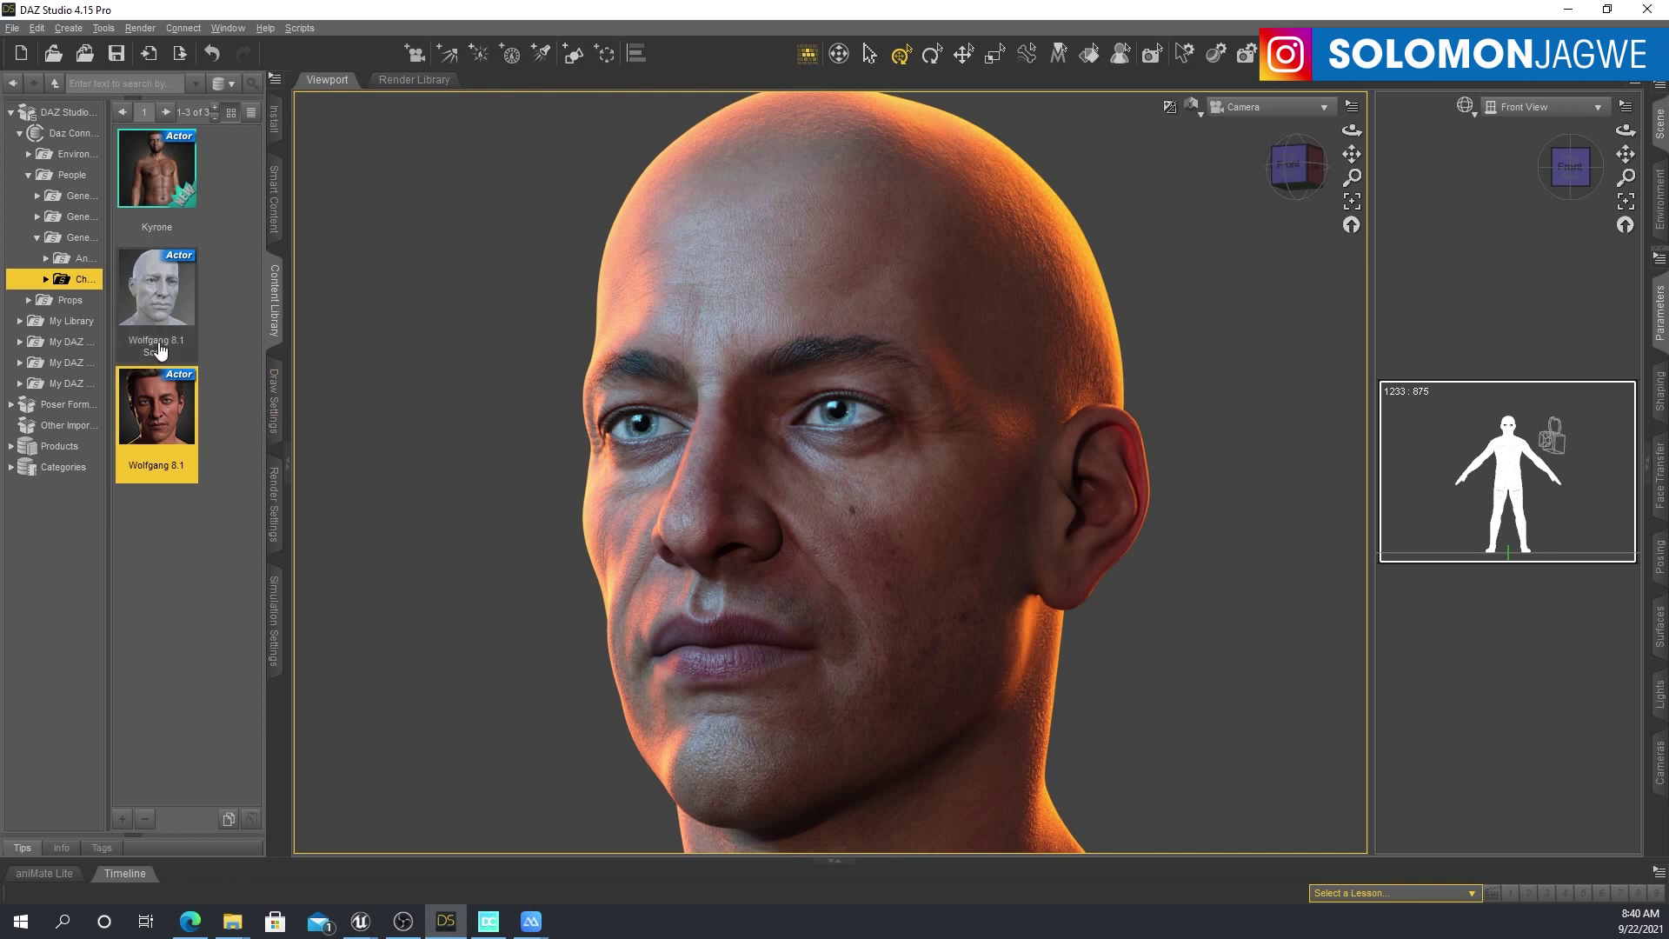
Step: Set DrawStyle to Smooth Shaded and select Wolfgang 8.1, collapsed, in the Scene tab
{"action": "mouse_move", "coordinate": [179, 350]}
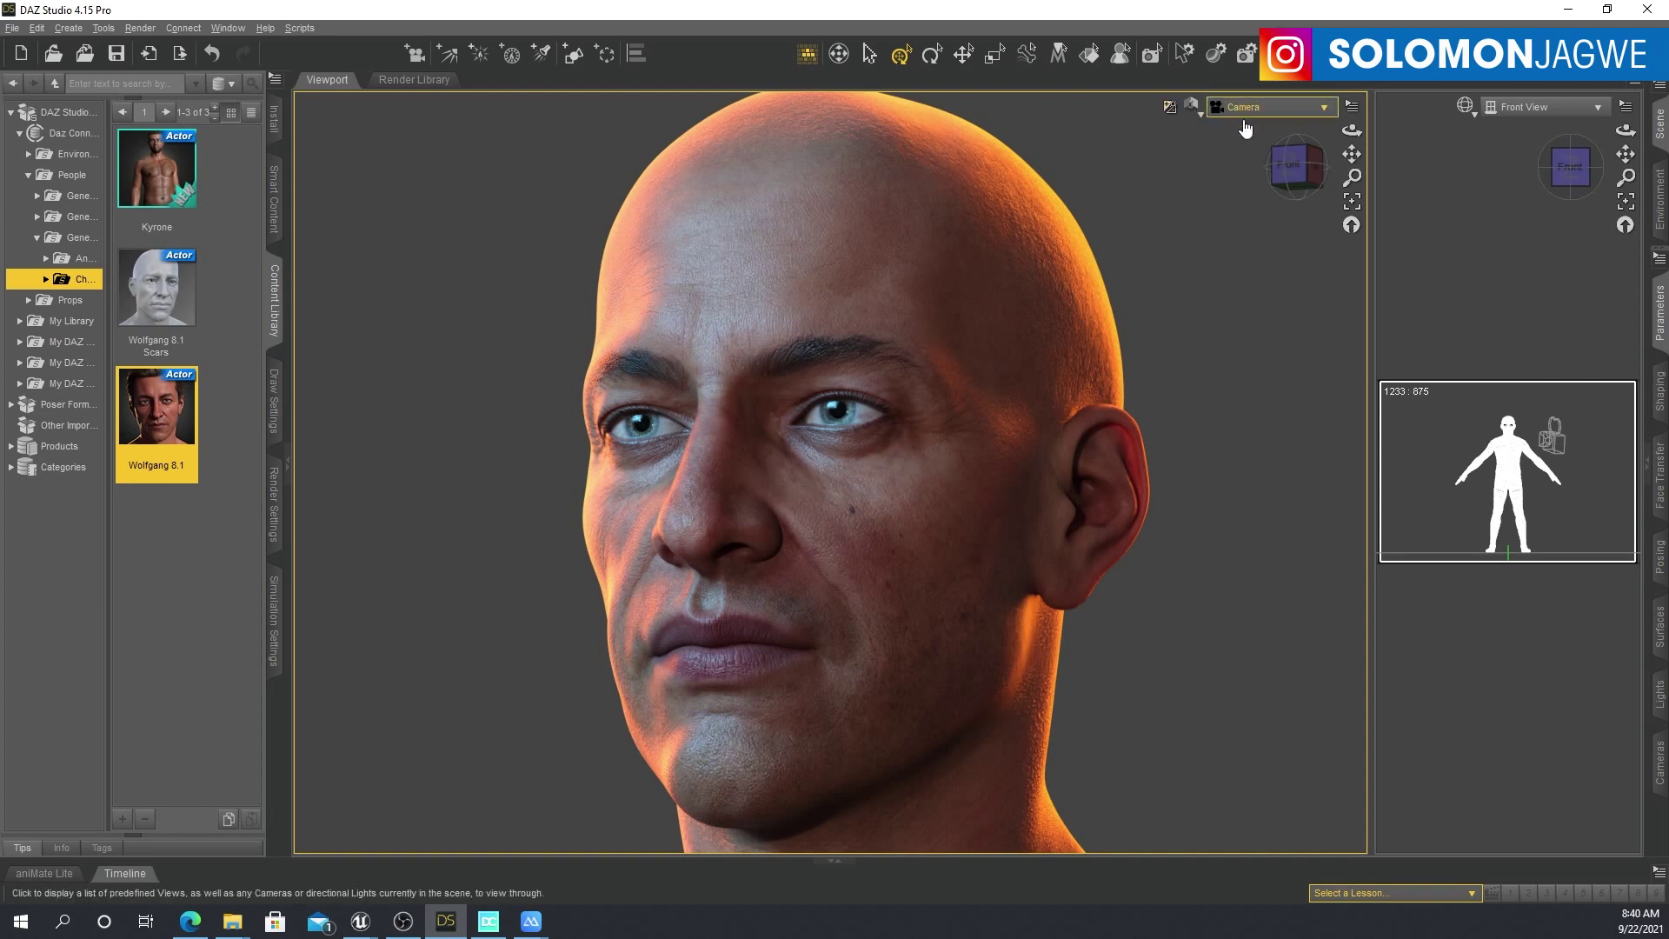
{"action": "left_click", "coordinate": [1190, 113]}
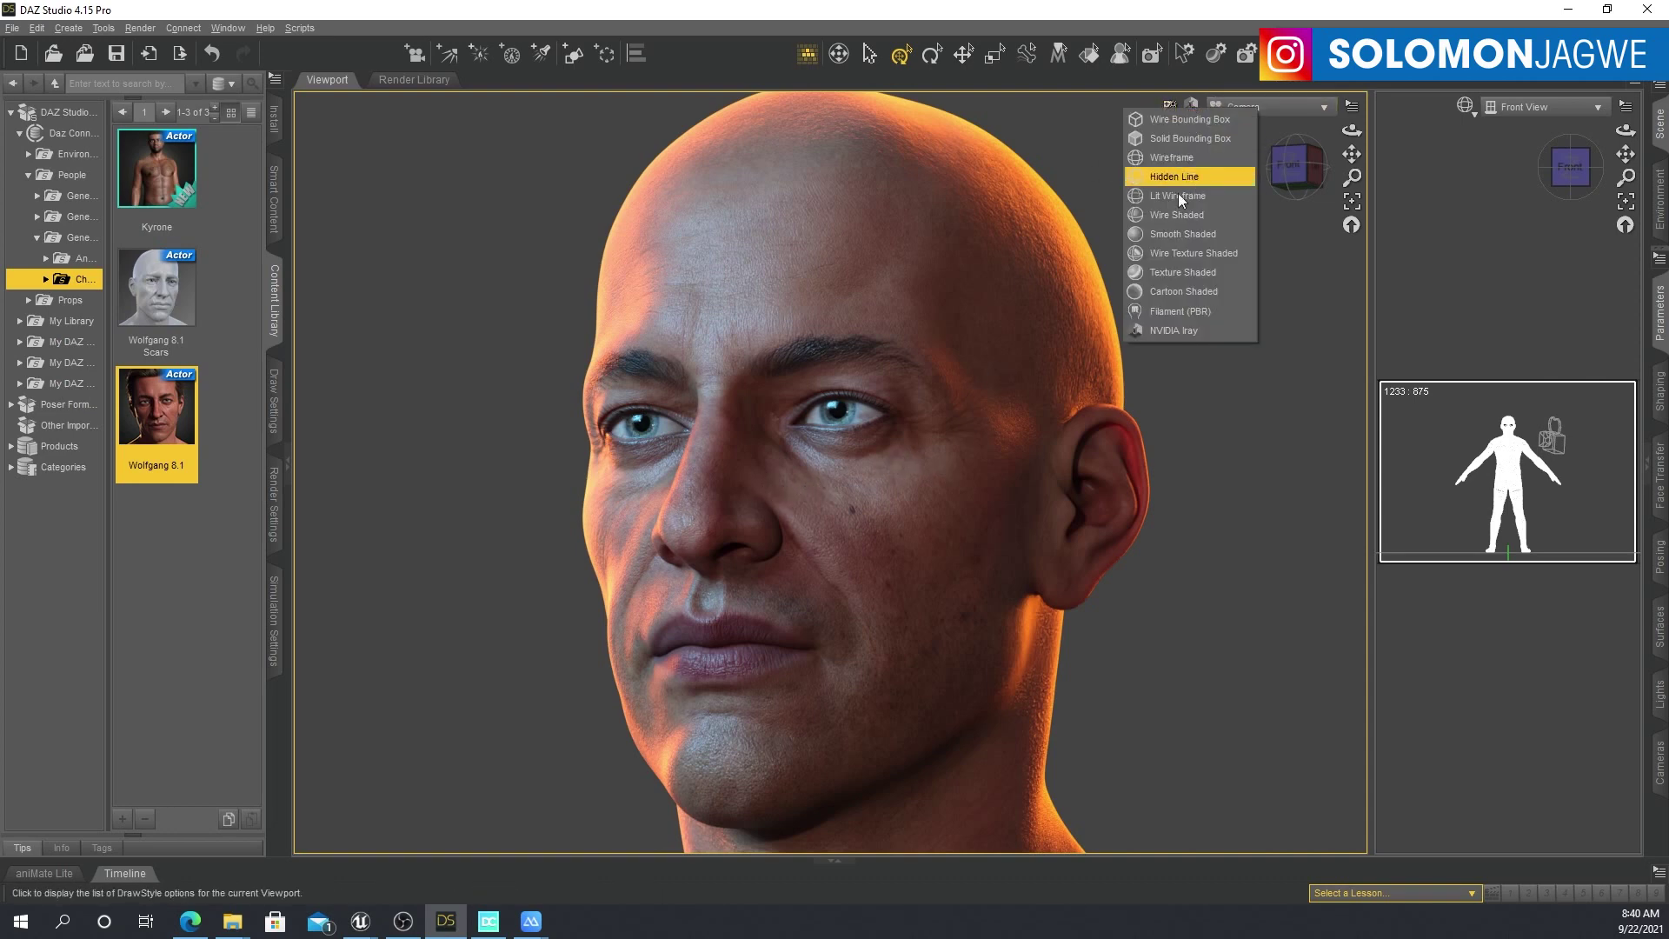
{"action": "left_click", "coordinate": [1188, 234]}
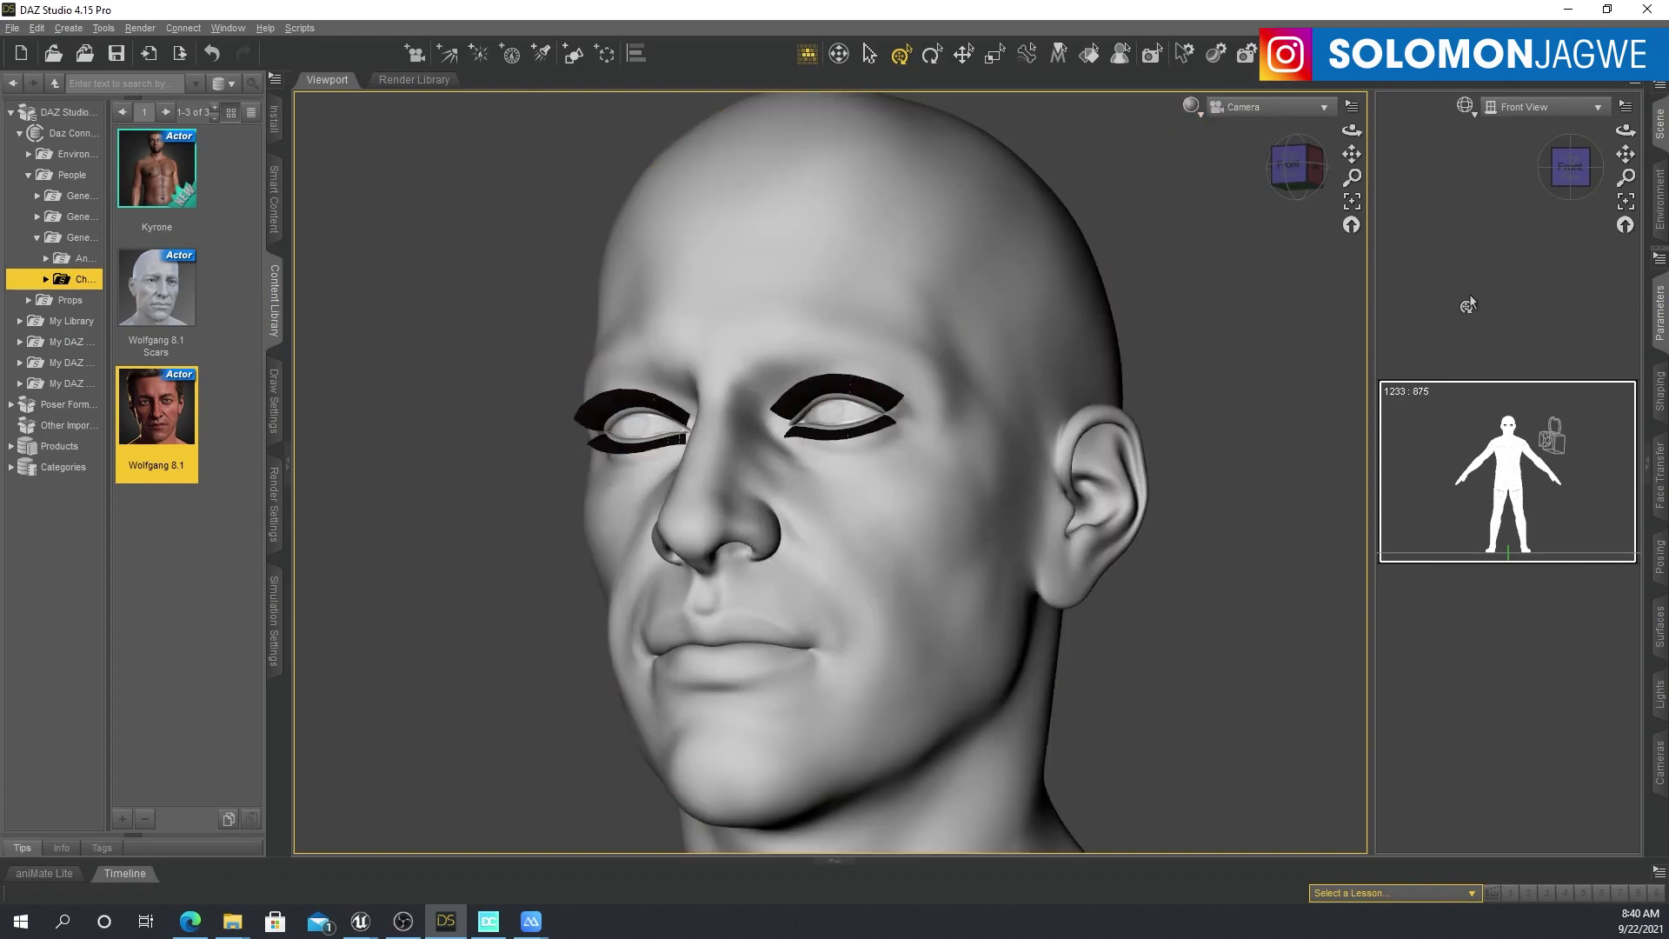
{"action": "left_click", "coordinate": [1653, 475]}
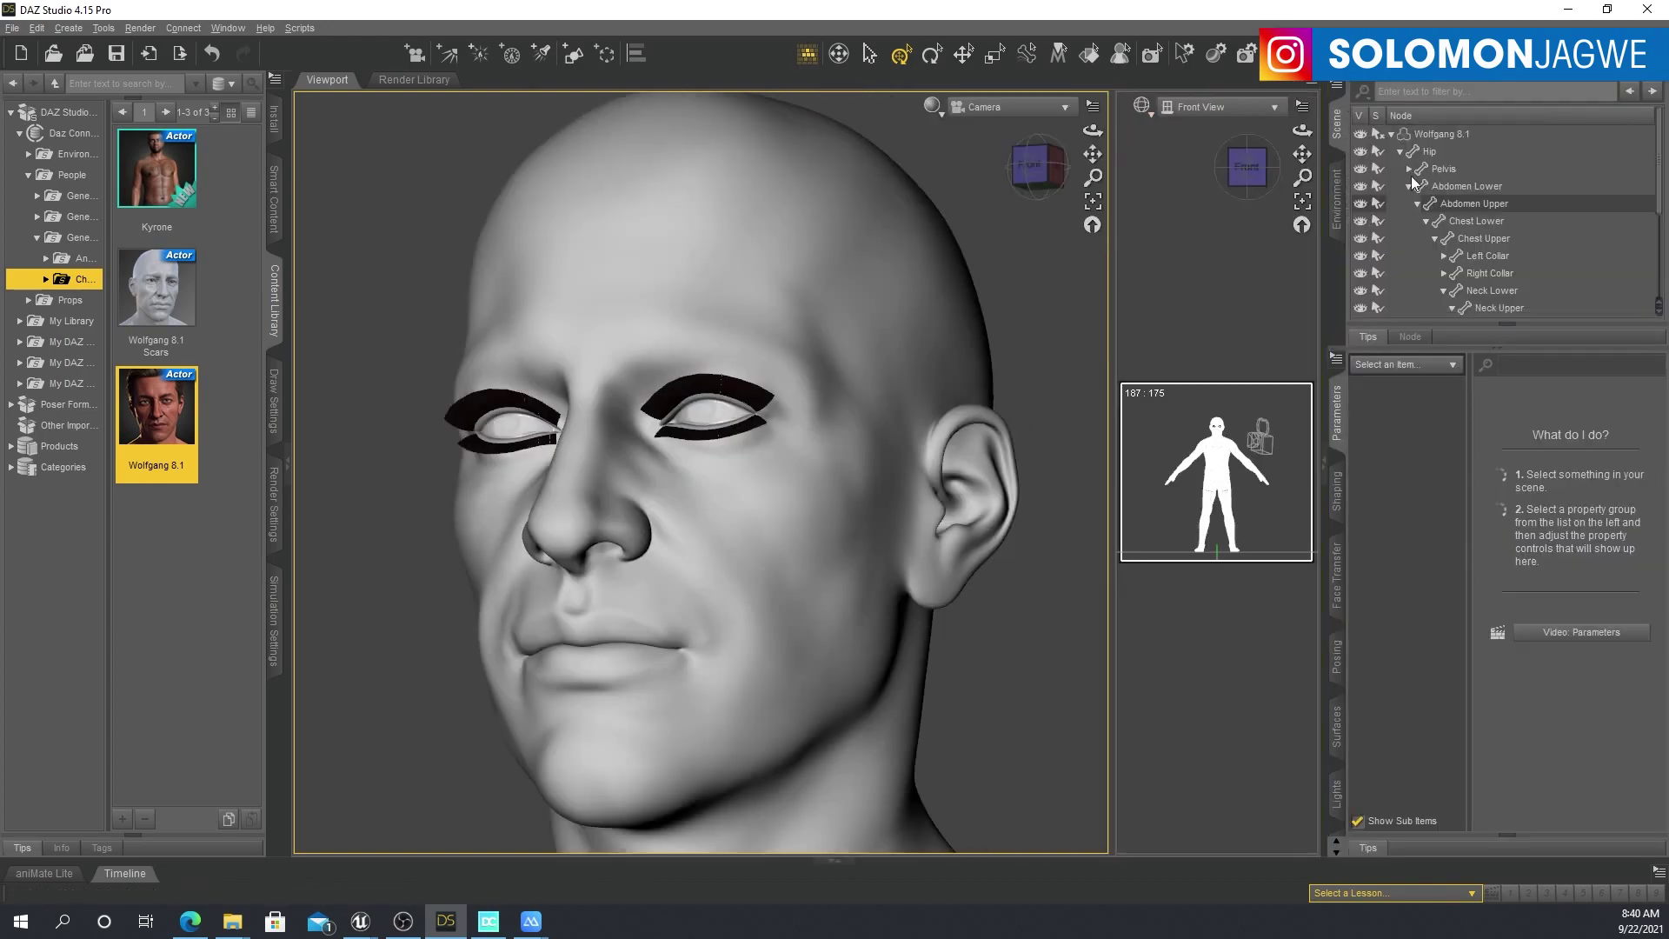
{"action": "left_click", "coordinate": [1445, 135]}
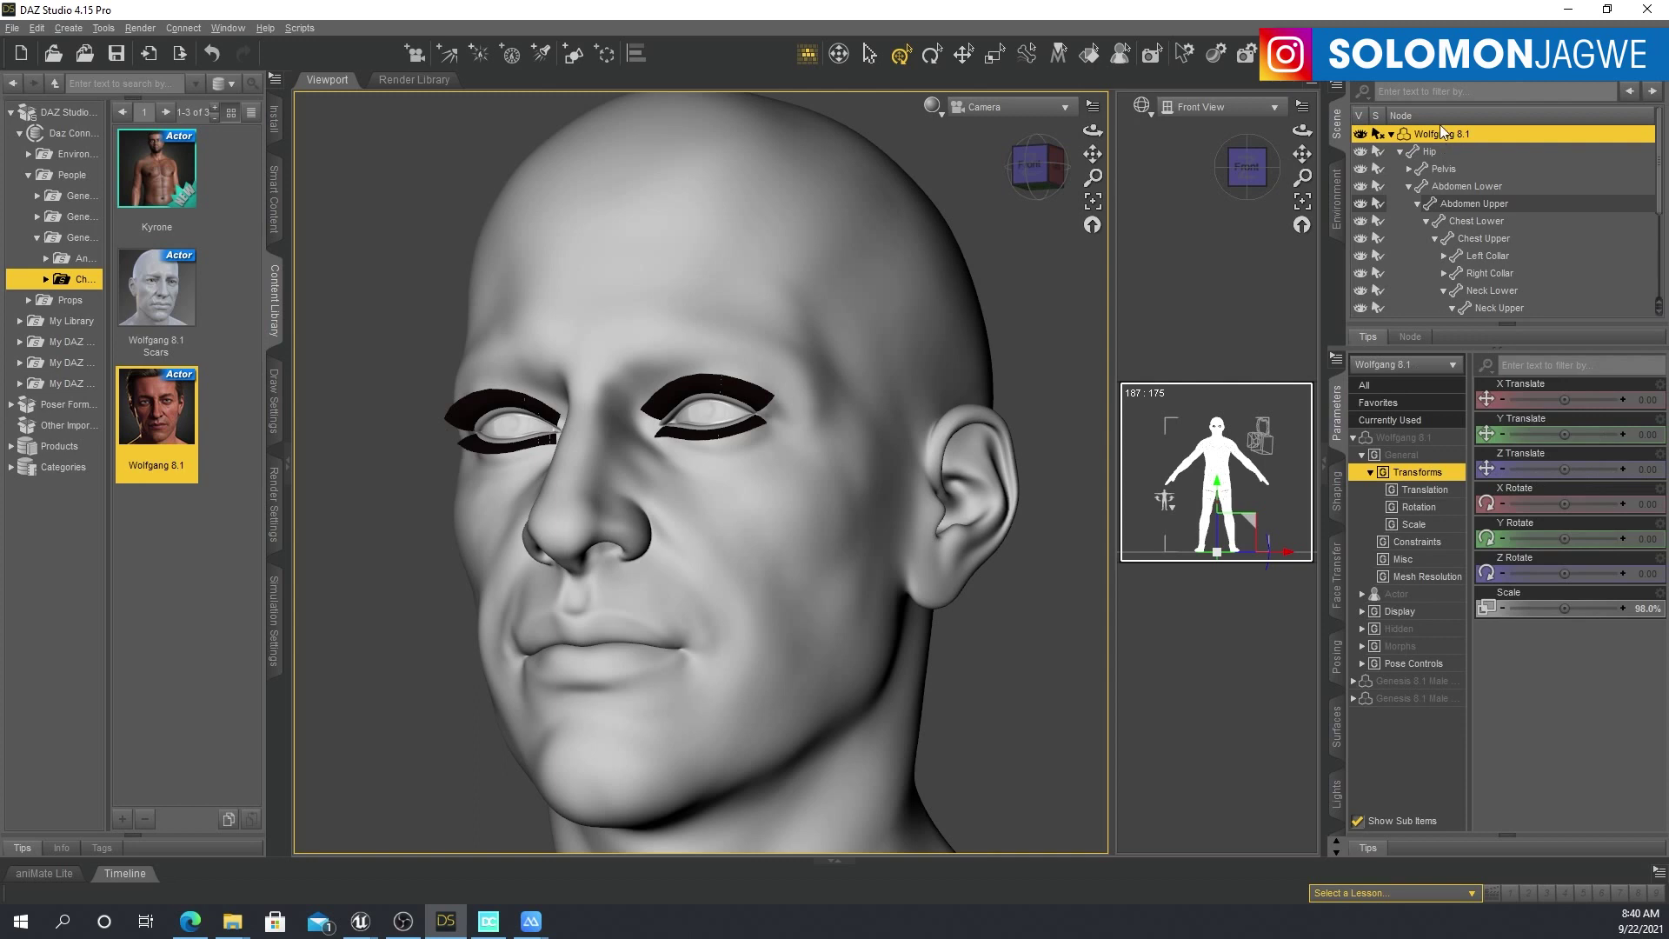
{"action": "left_click", "coordinate": [1394, 136]}
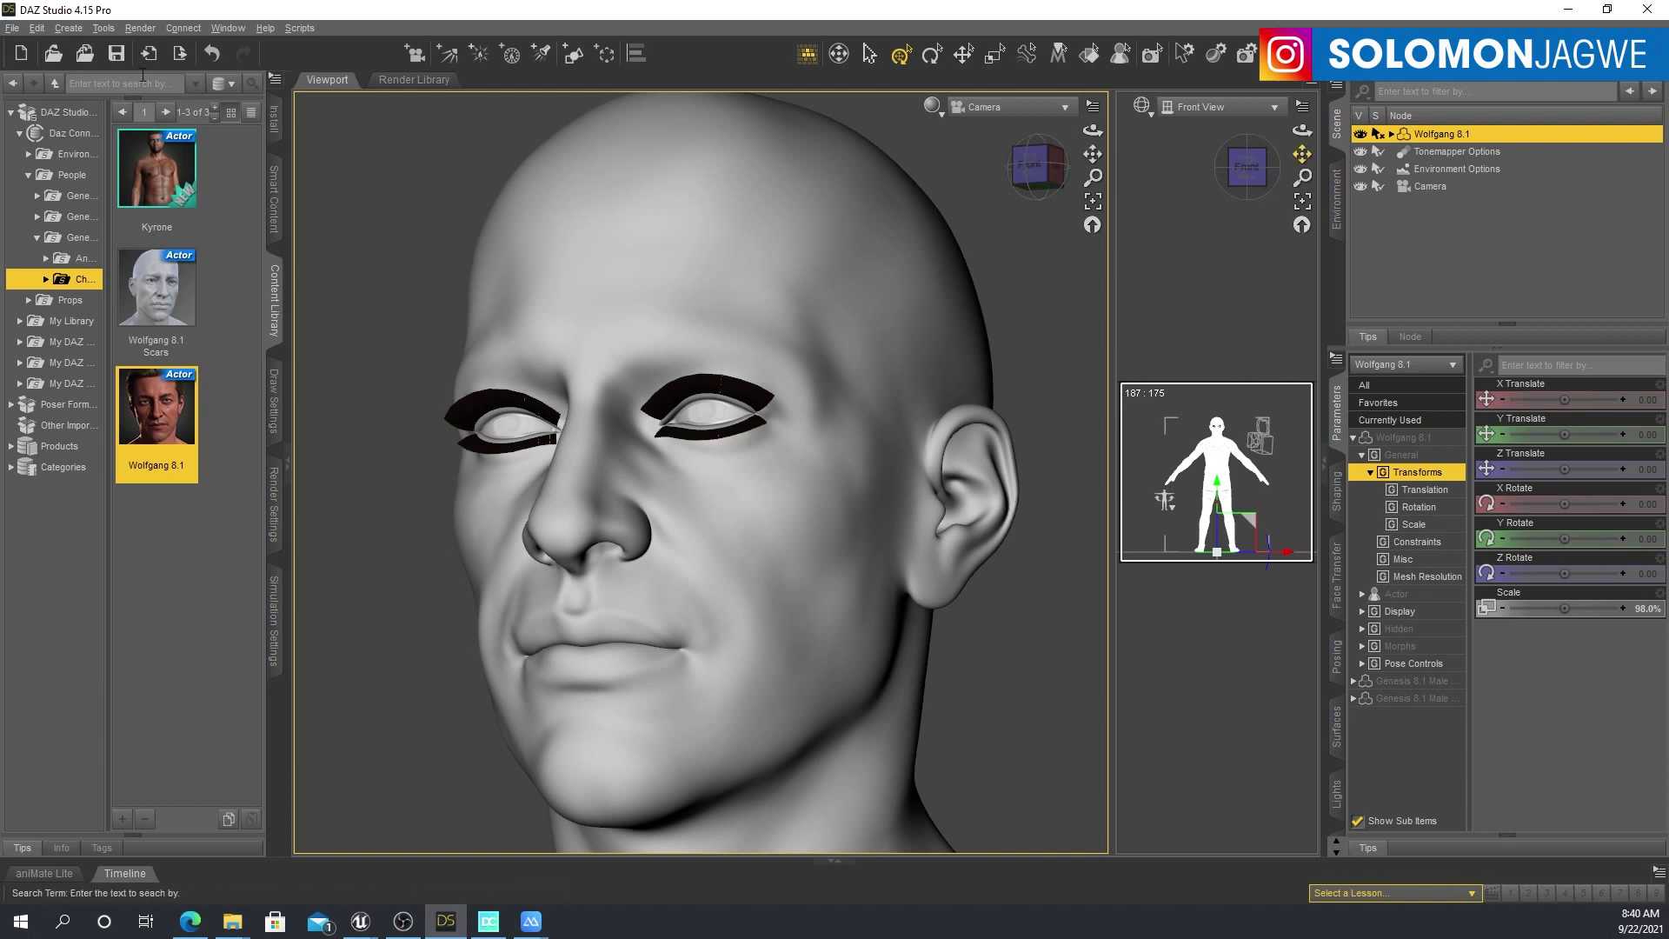
Step: Send Wolfgang 8.1 via Send To > Daz to Unreal with Enable Morphs ticked, opening Choose Morphs
{"action": "left_click", "coordinate": [12, 27]}
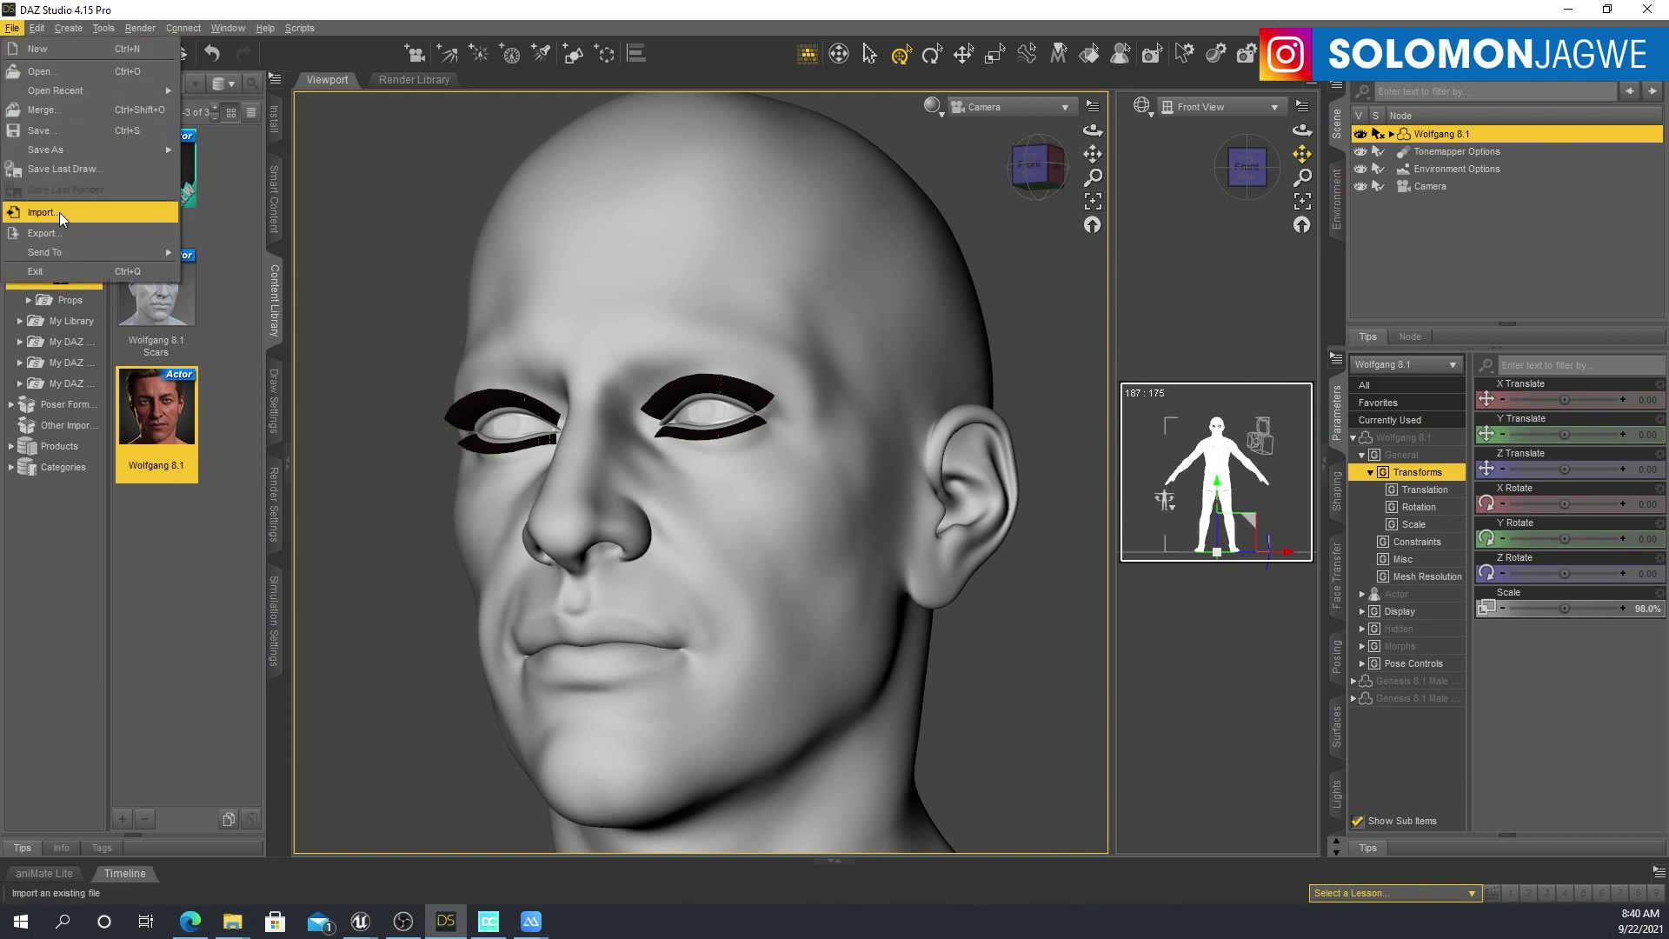
{"action": "mouse_move", "coordinate": [73, 253]}
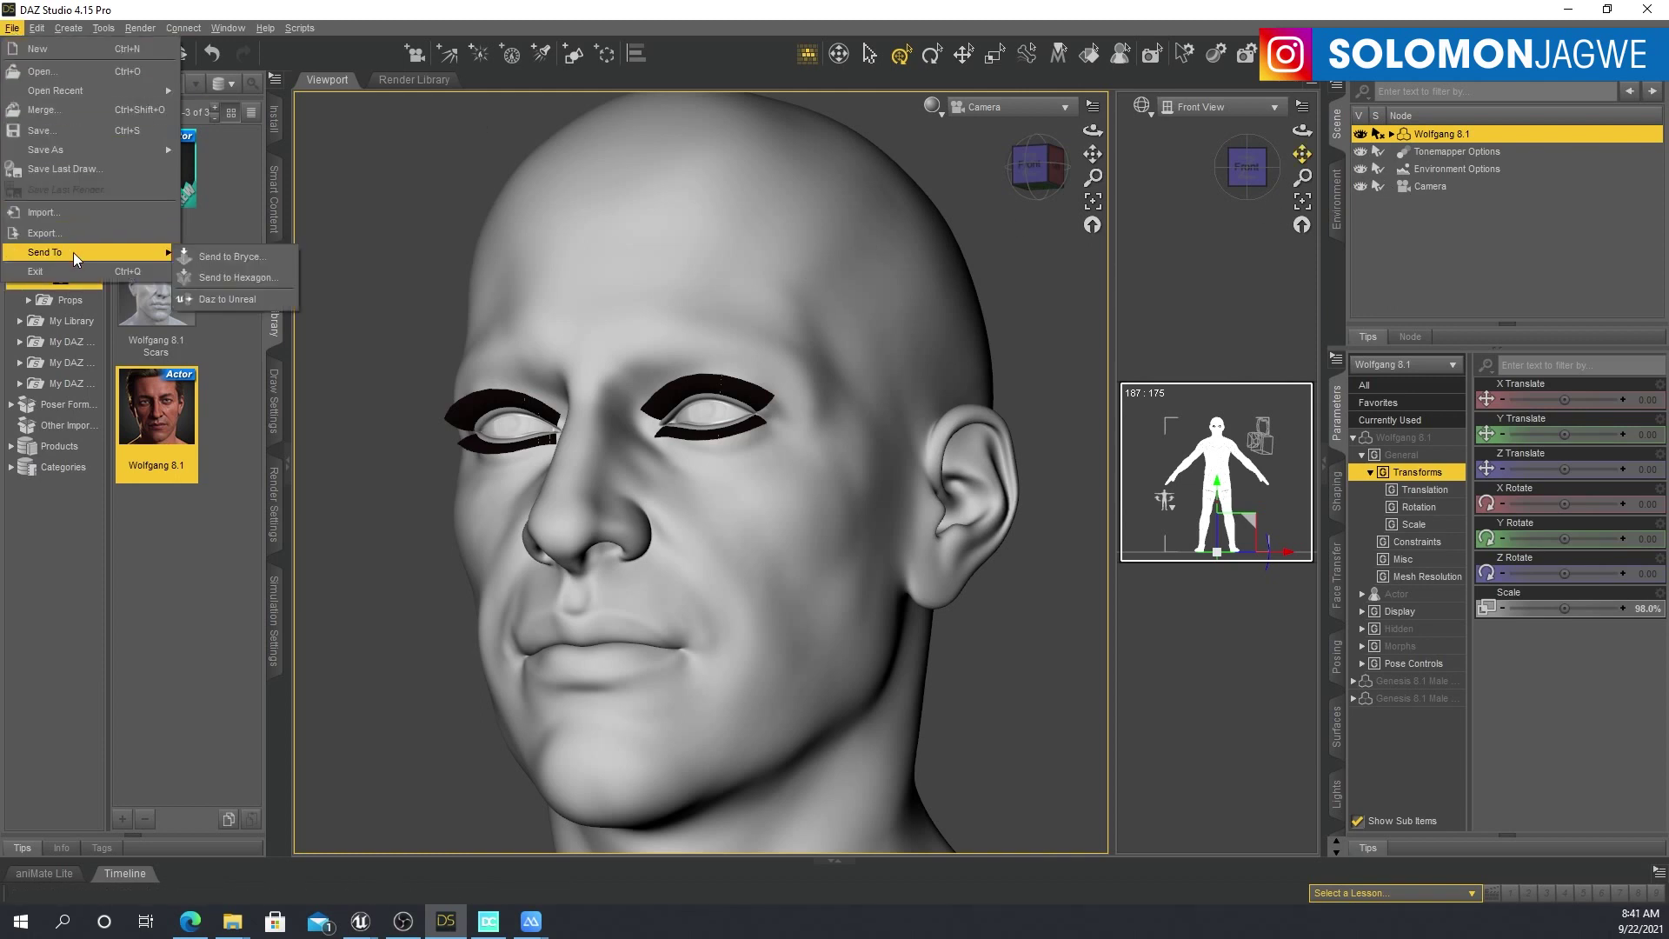
{"action": "left_click", "coordinate": [231, 300]}
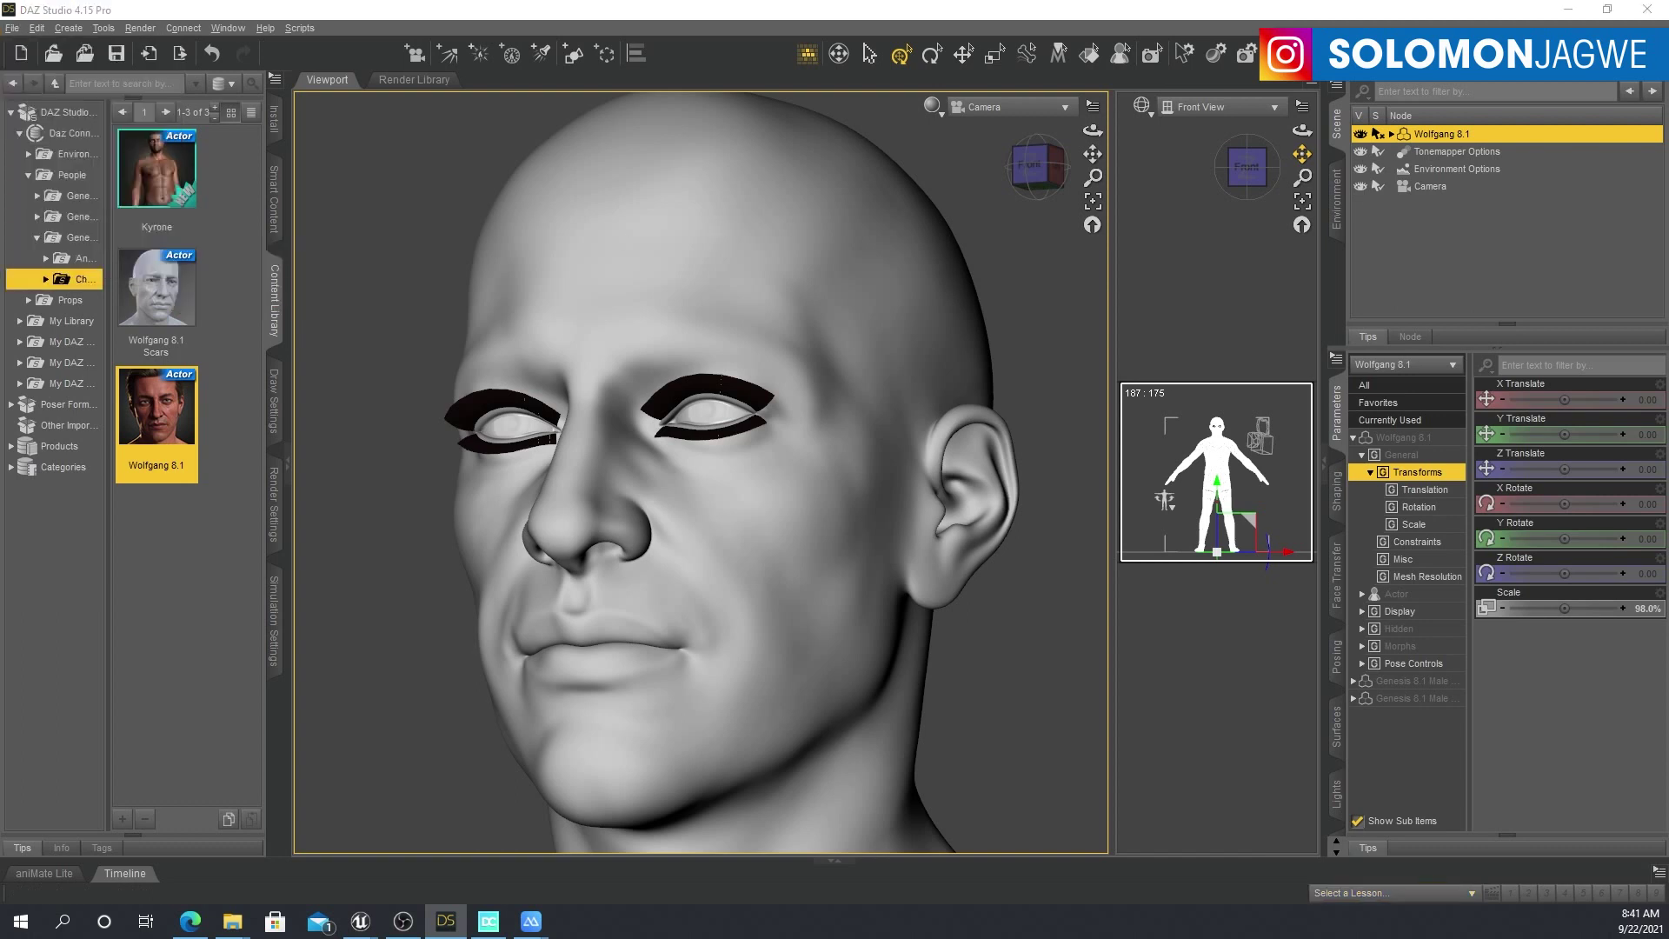
{"action": "left_click_drag", "start_coordinate": [1015, 317], "coordinate": [665, 200]}
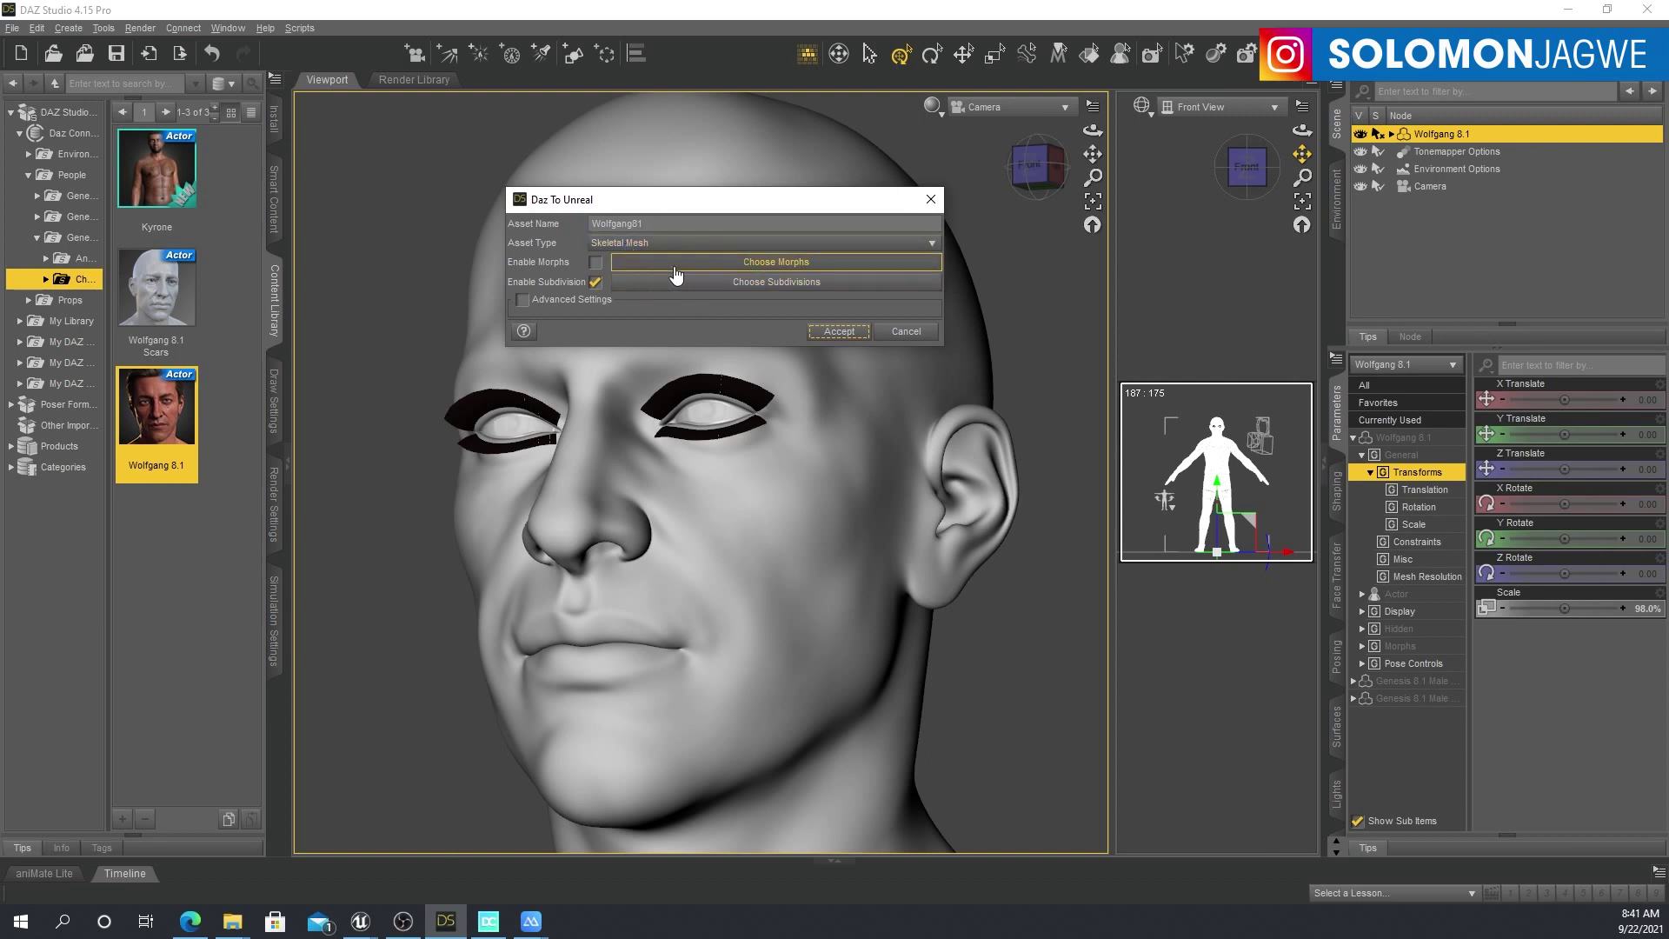
{"action": "left_click", "coordinate": [595, 263]}
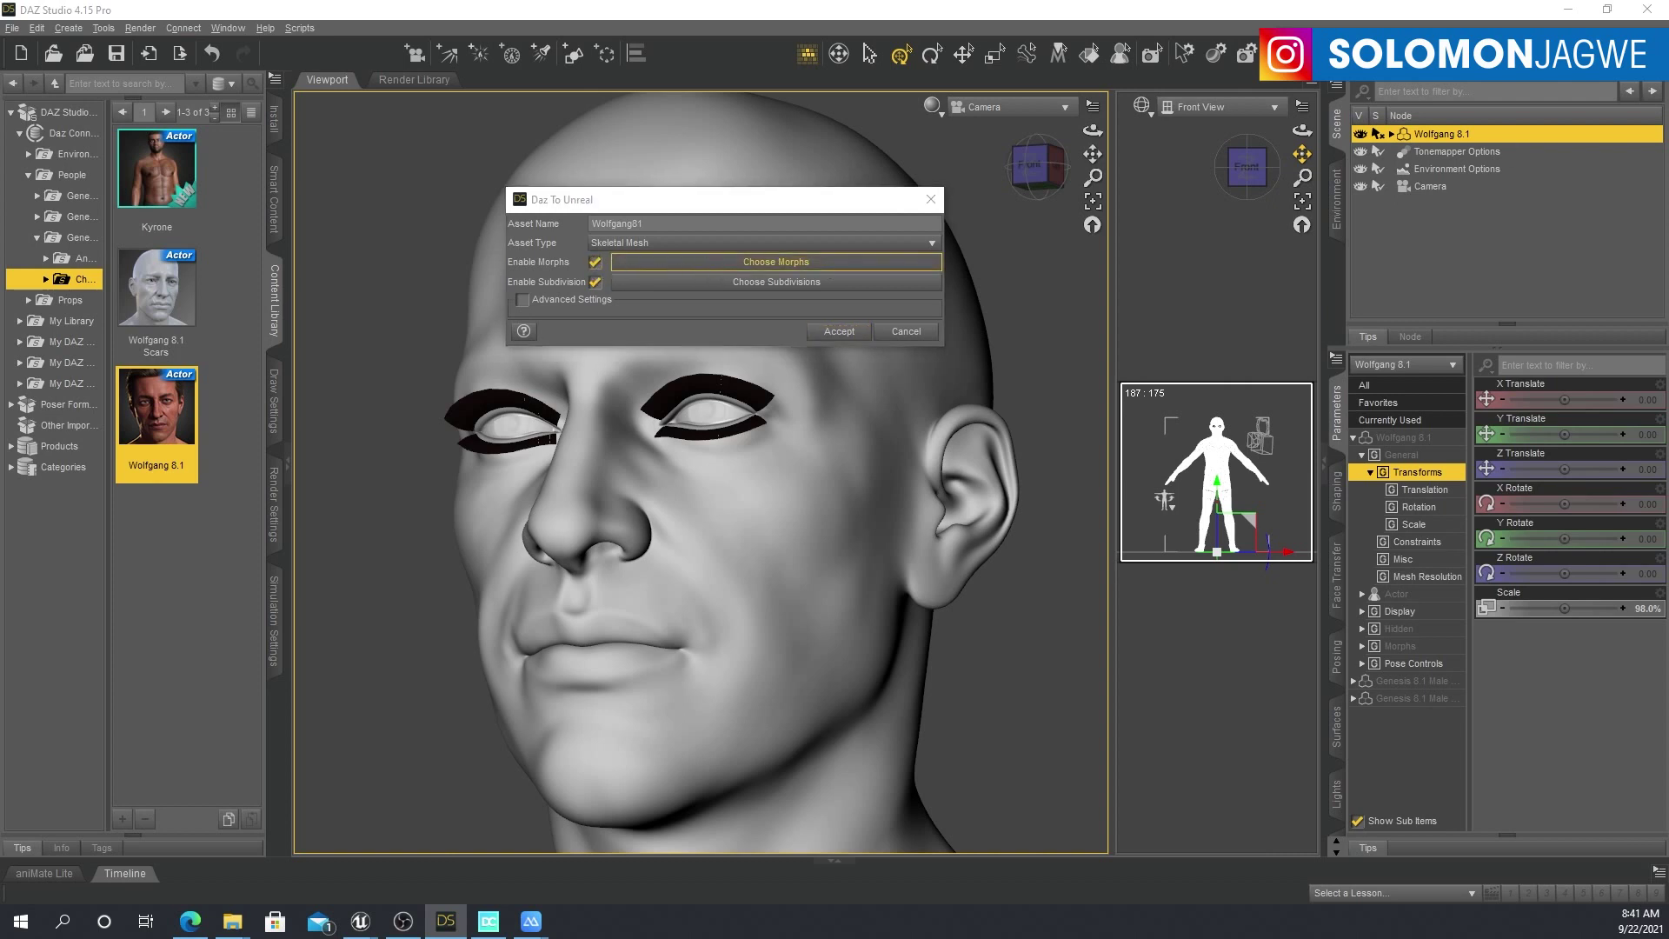
{"action": "left_click", "coordinate": [776, 262]}
{"action": "left_click_drag", "start_coordinate": [953, 181], "coordinate": [872, 105]}
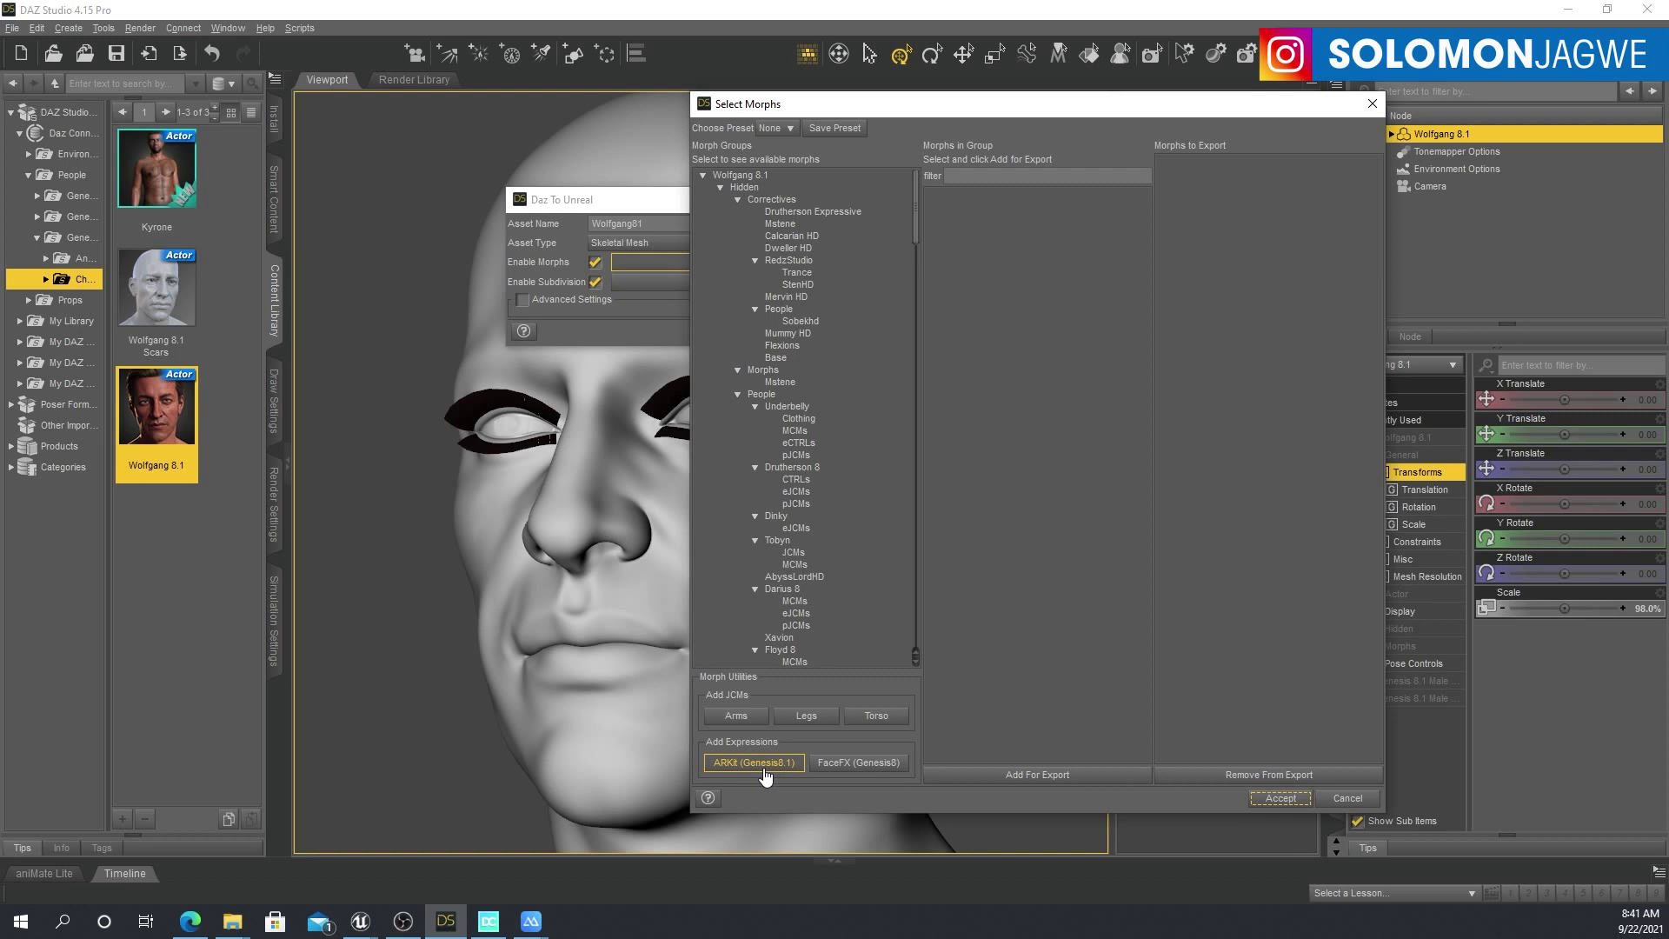
Step: Add the ARKit (Genesis8.1) morphs and review entries like facs_ctrl_EyeLookUpRight in the export list
{"action": "left_click", "coordinate": [763, 765]}
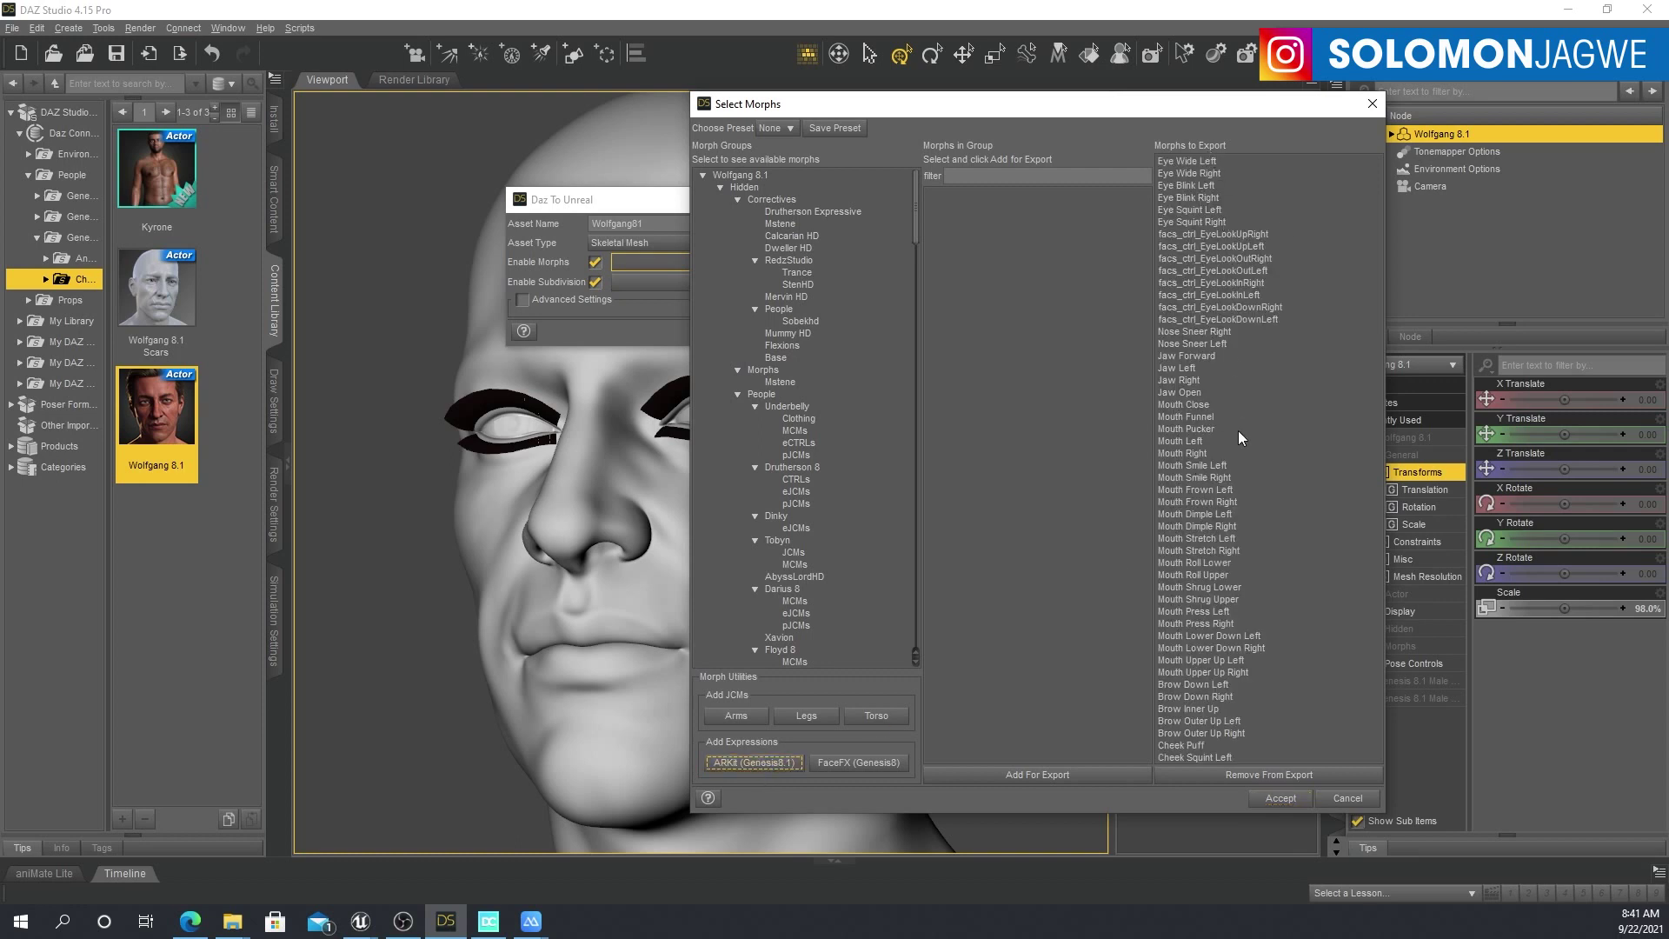
{"action": "left_click", "coordinate": [1350, 489]}
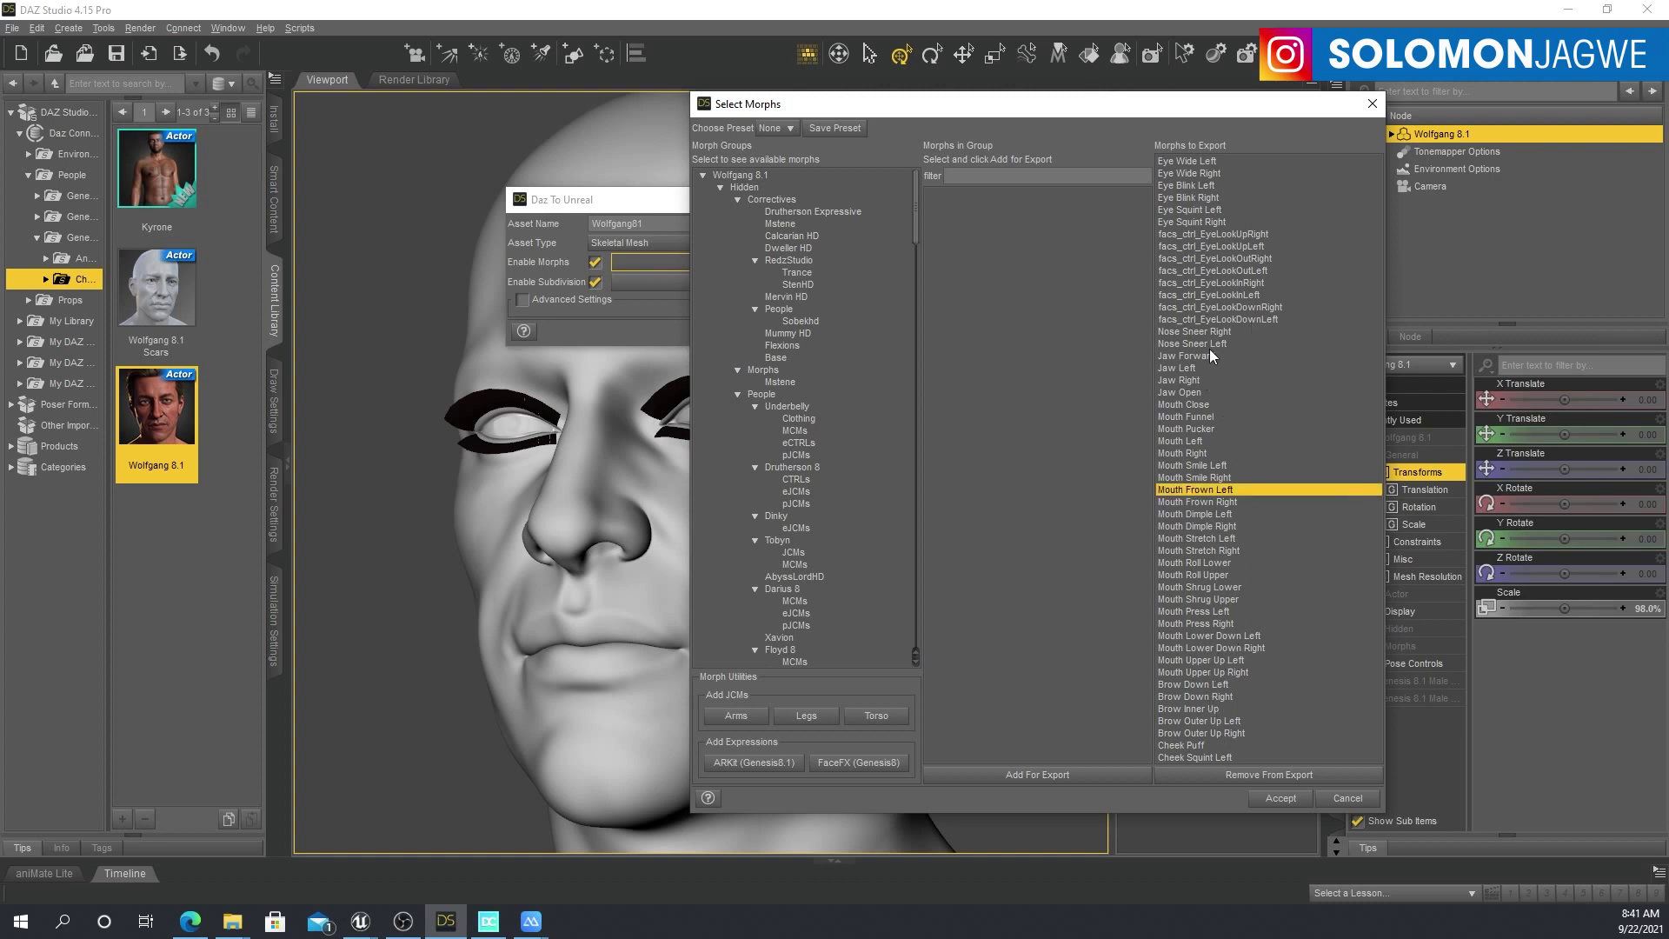
{"action": "left_click", "coordinate": [1203, 234]}
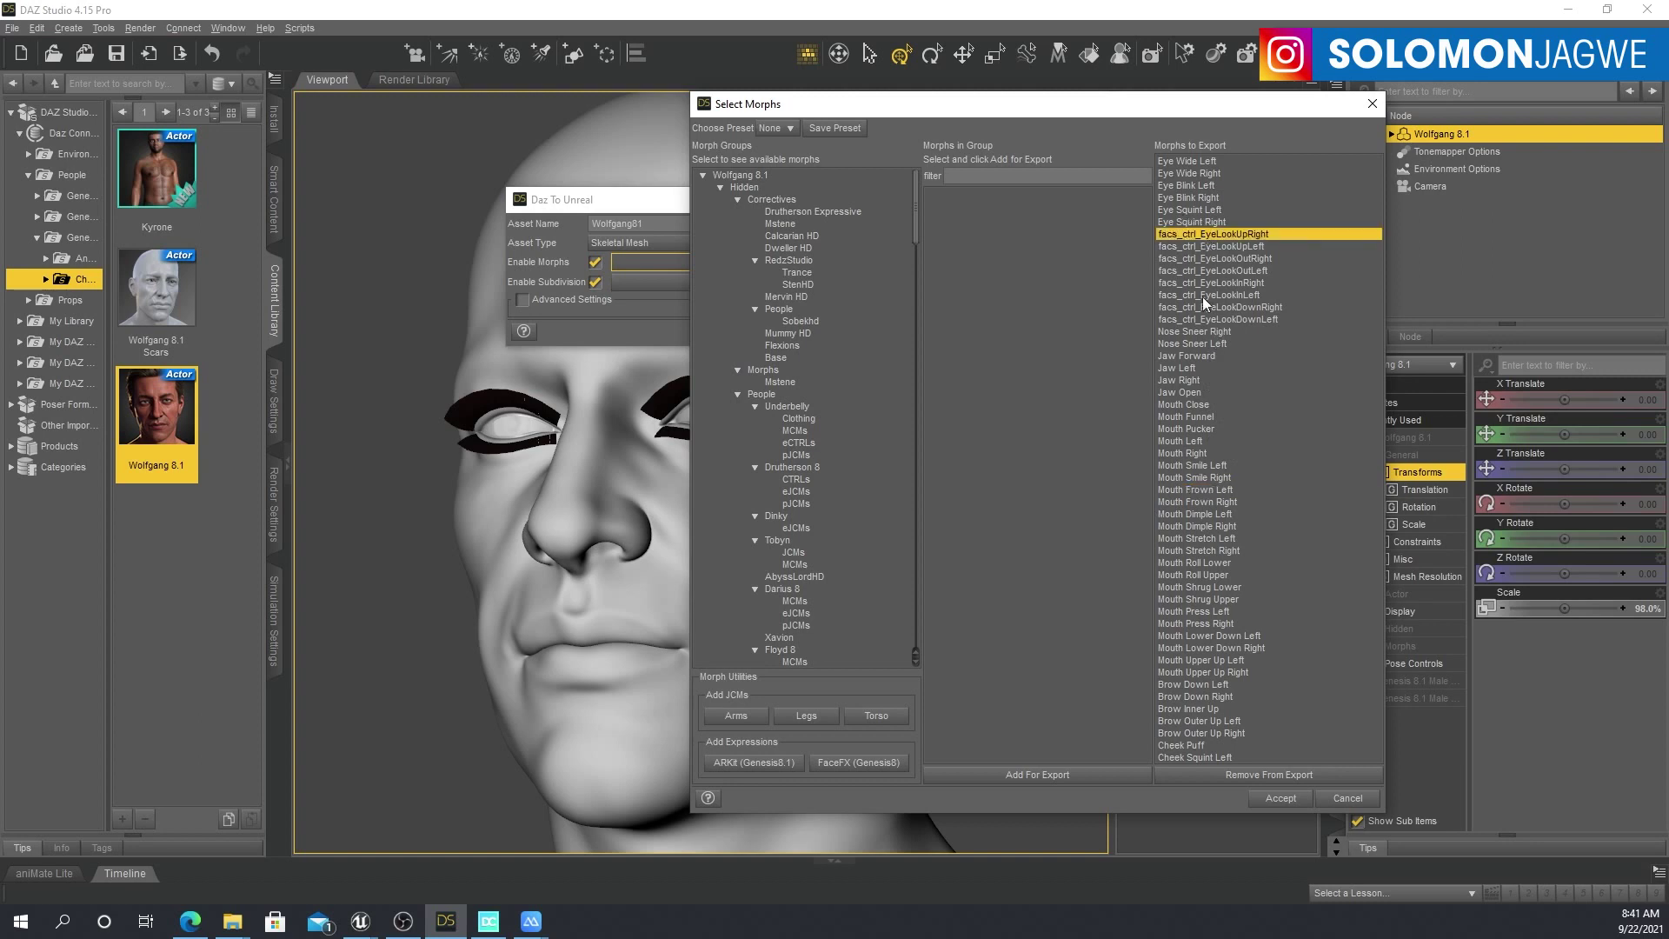
{"action": "left_click", "coordinate": [1198, 319]}
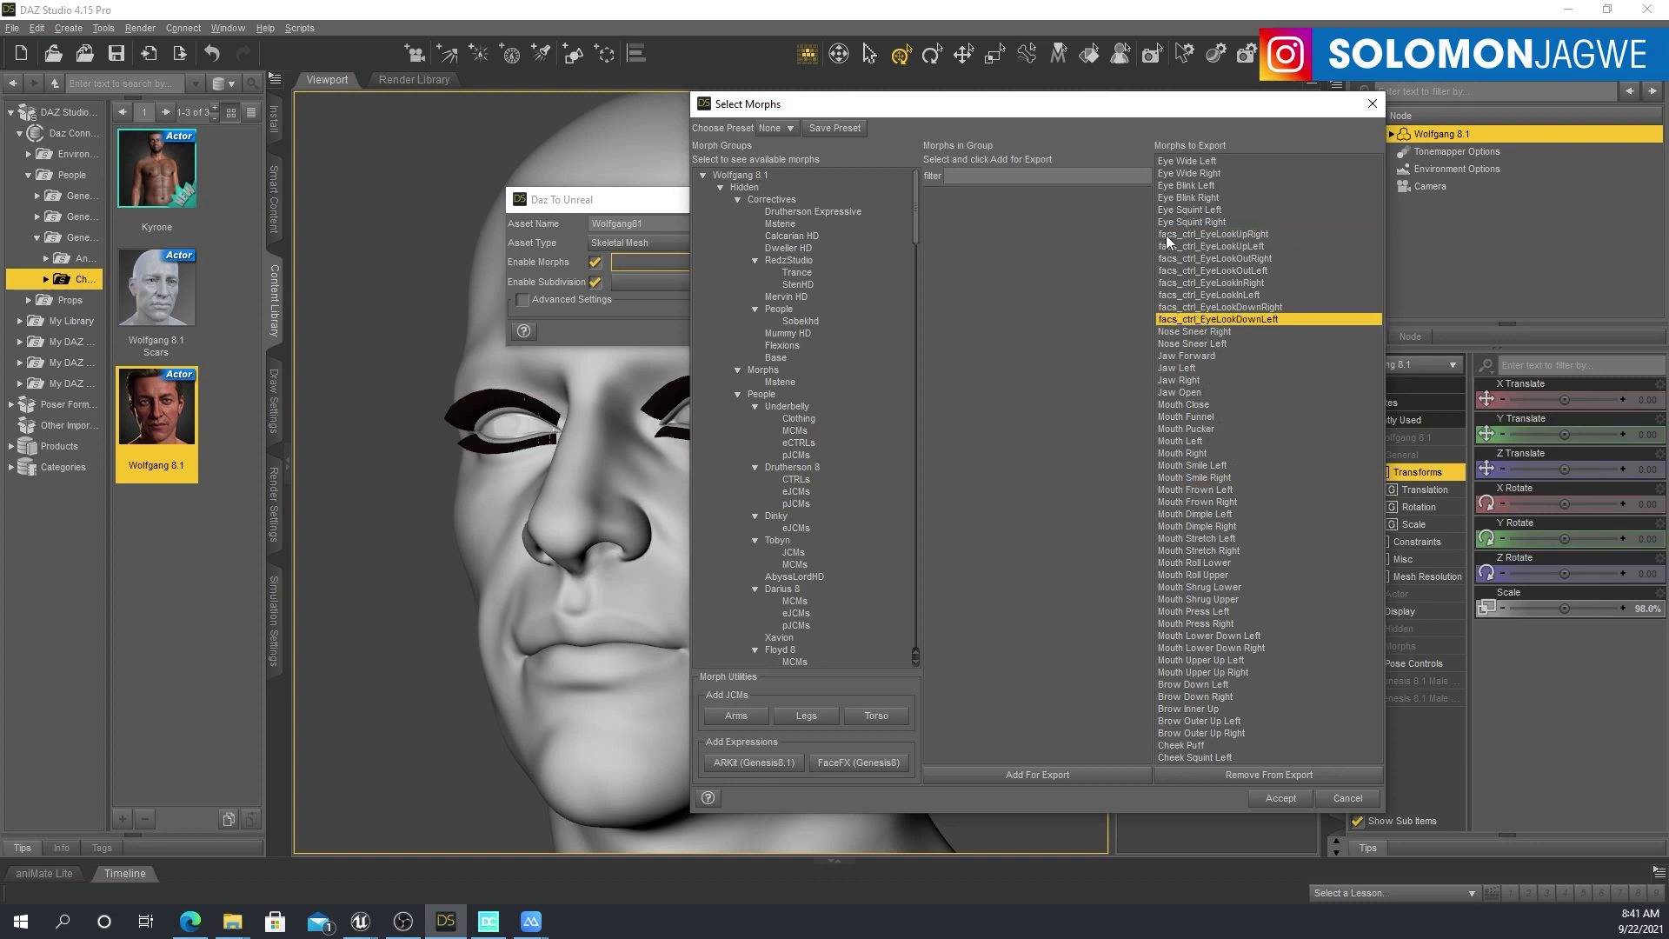
{"action": "left_click", "coordinate": [1203, 234]}
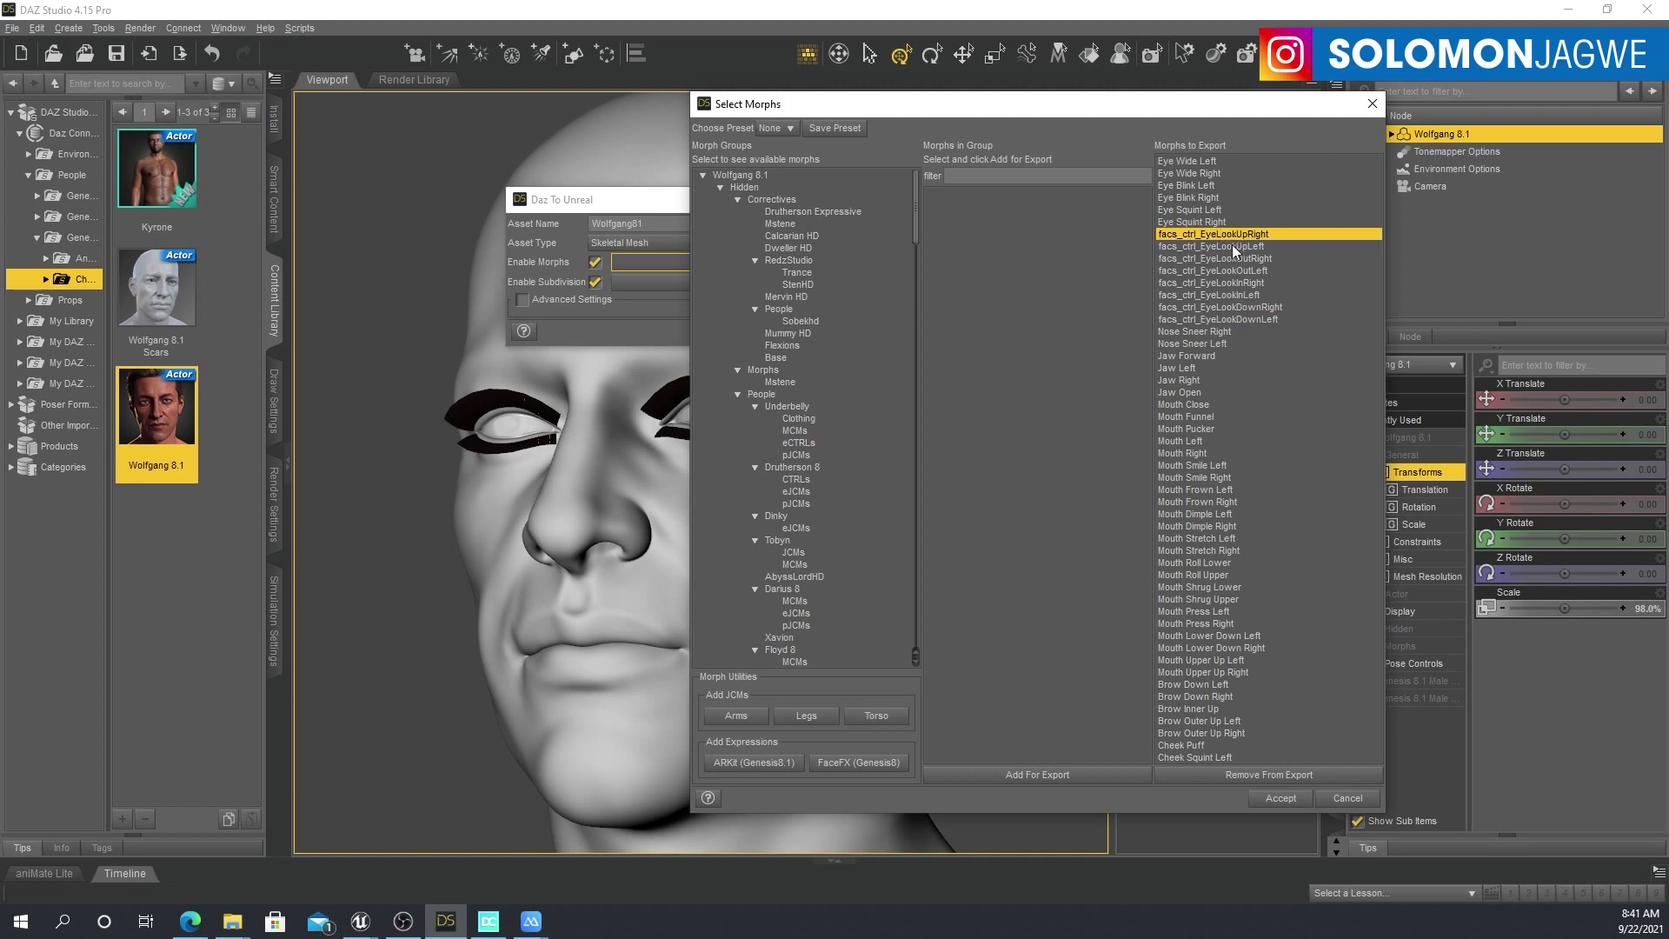
{"action": "left_click", "coordinate": [1239, 247]}
{"action": "left_click", "coordinate": [1236, 238]}
{"action": "left_click", "coordinate": [1238, 247]}
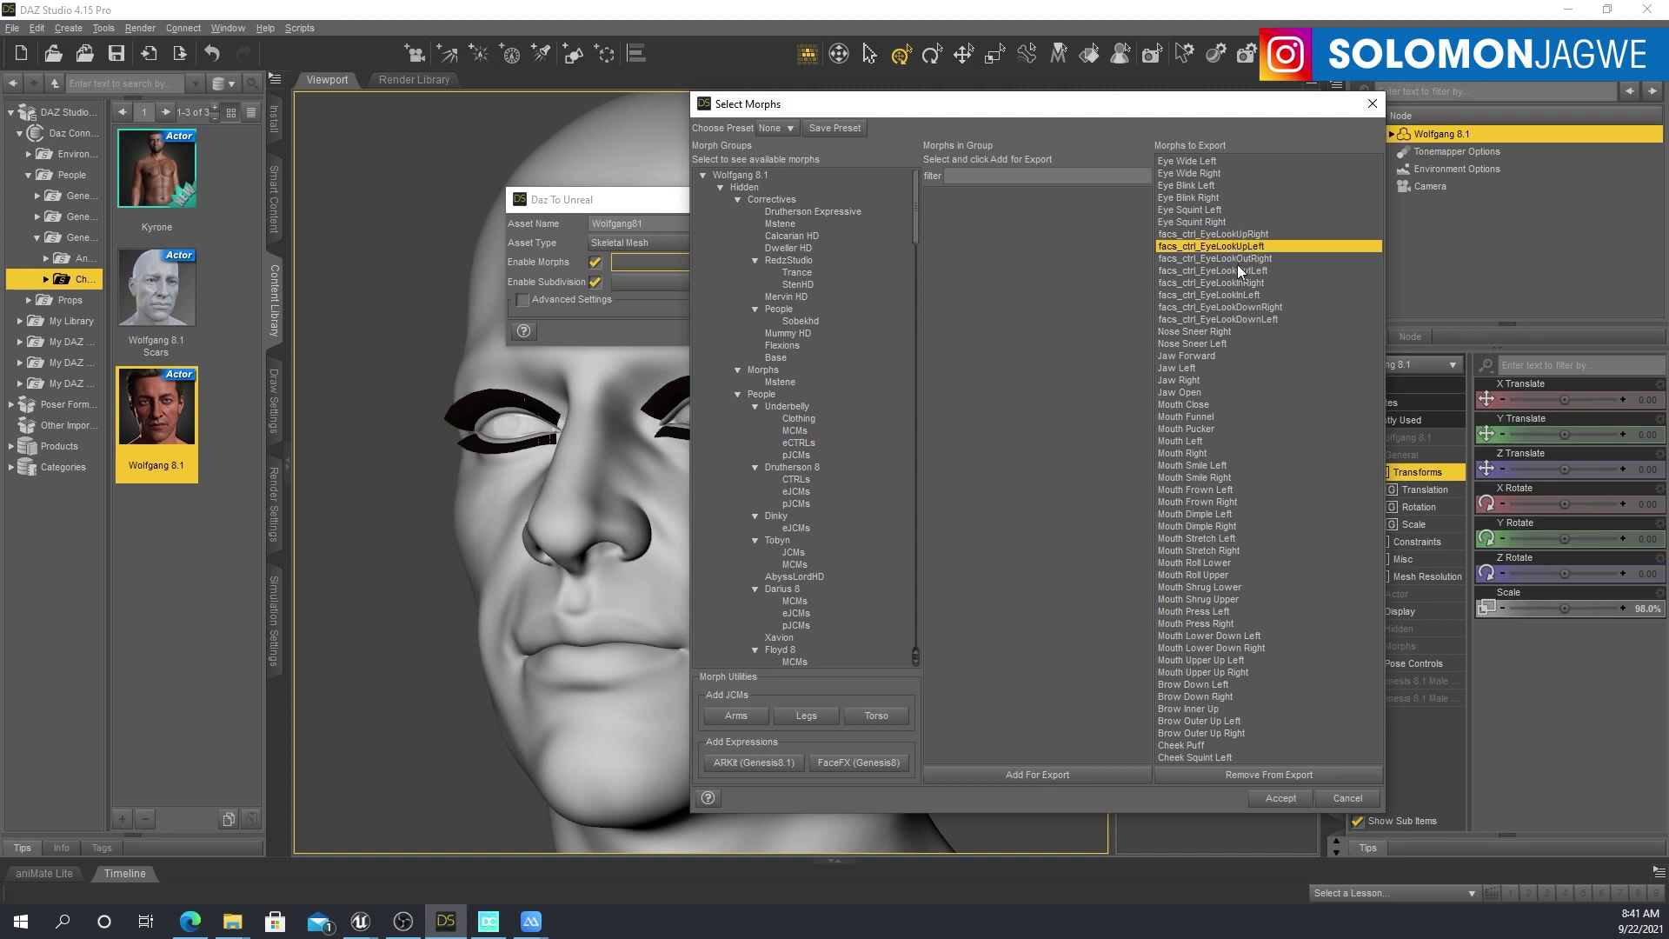
{"action": "left_click", "coordinate": [1240, 259]}
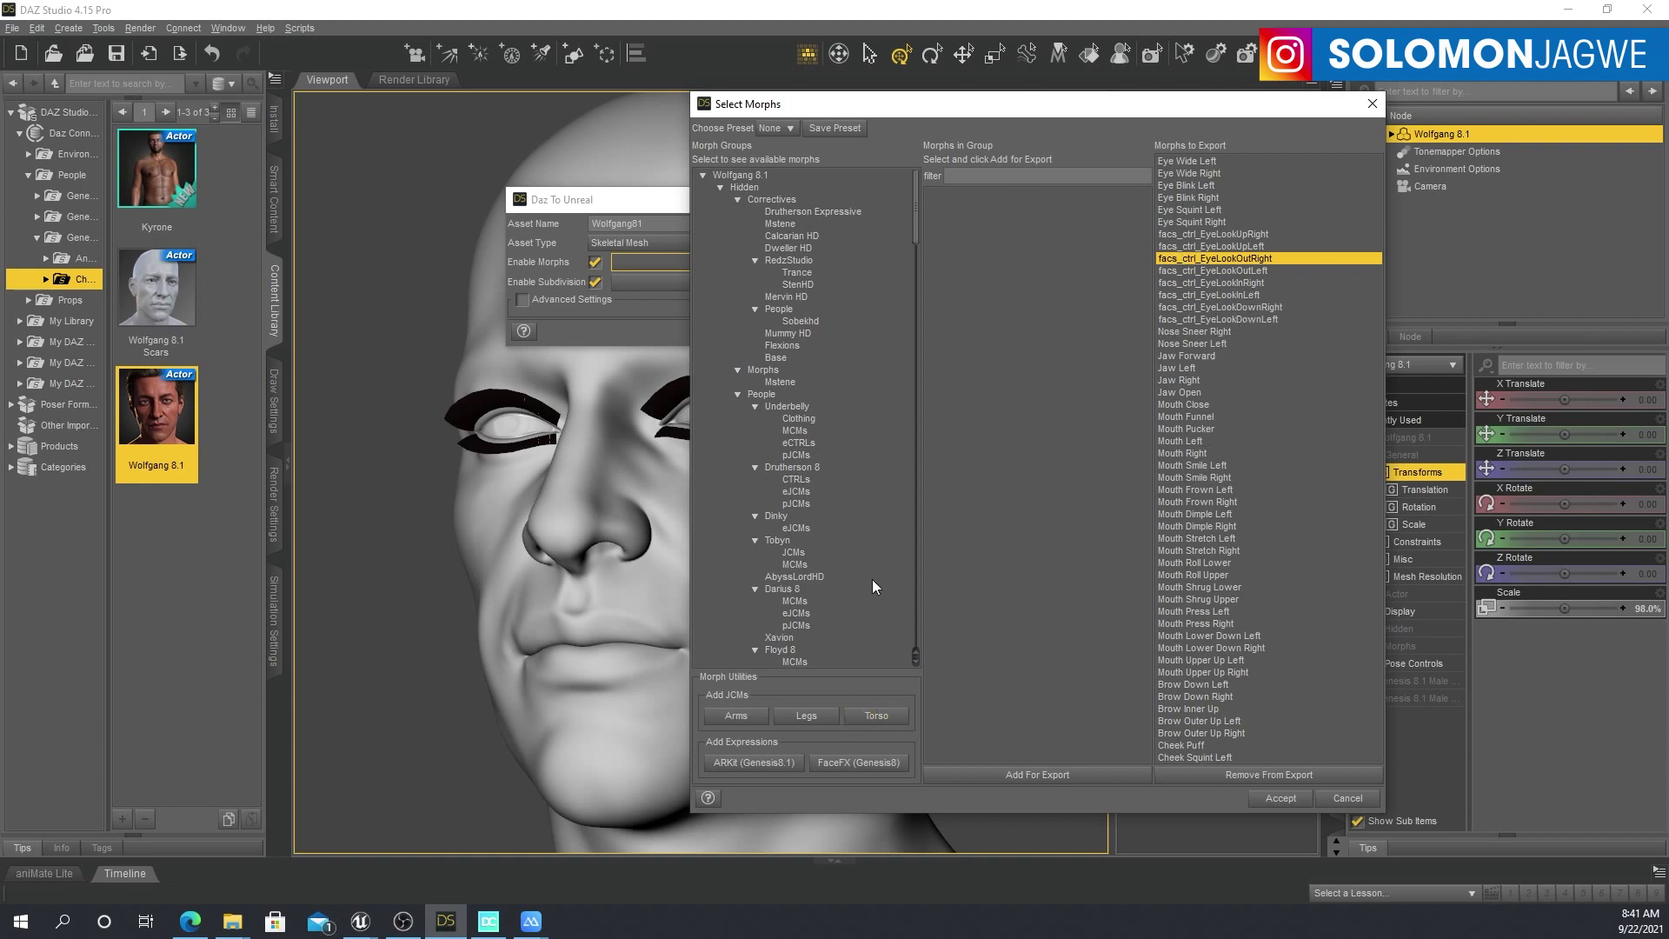
Step: Re-add the ARKit expression morphs and accept the morph selection
{"action": "scroll", "coordinate": [873, 587], "scroll_direction": "down", "scroll_amount": 3}
{"action": "left_click", "coordinate": [762, 765]}
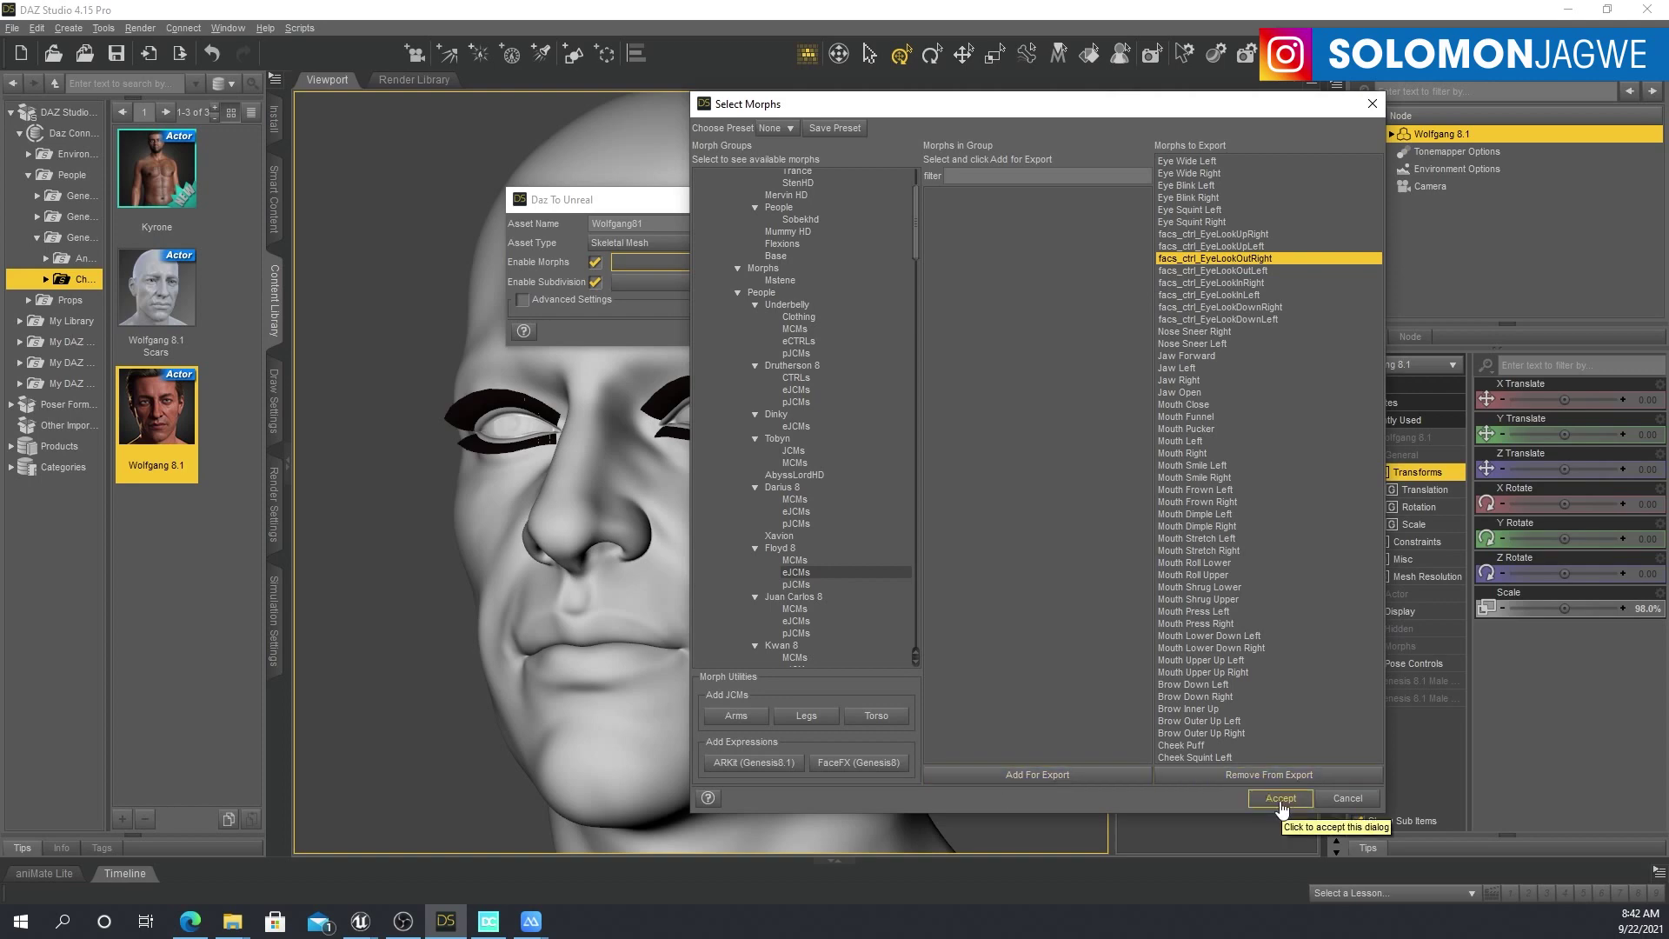
{"action": "left_click", "coordinate": [1279, 801]}
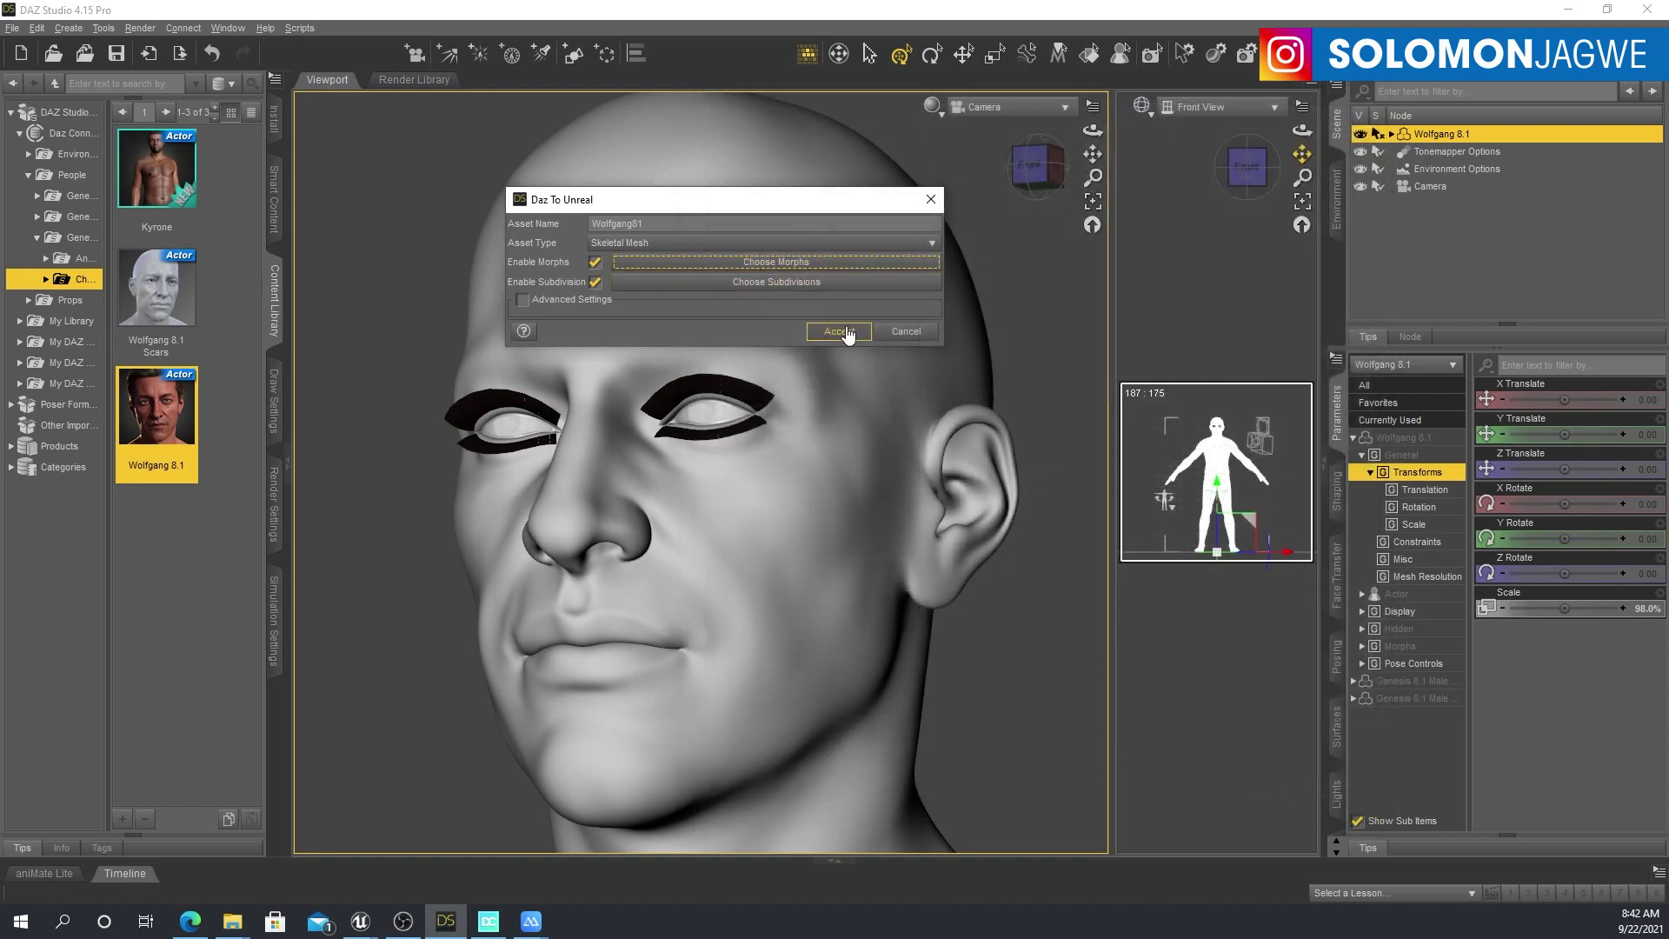
Step: Set subdivision level 1 for Wolfgang 8.1, its eyelashes and the tear mesh
{"action": "left_click", "coordinate": [734, 283]}
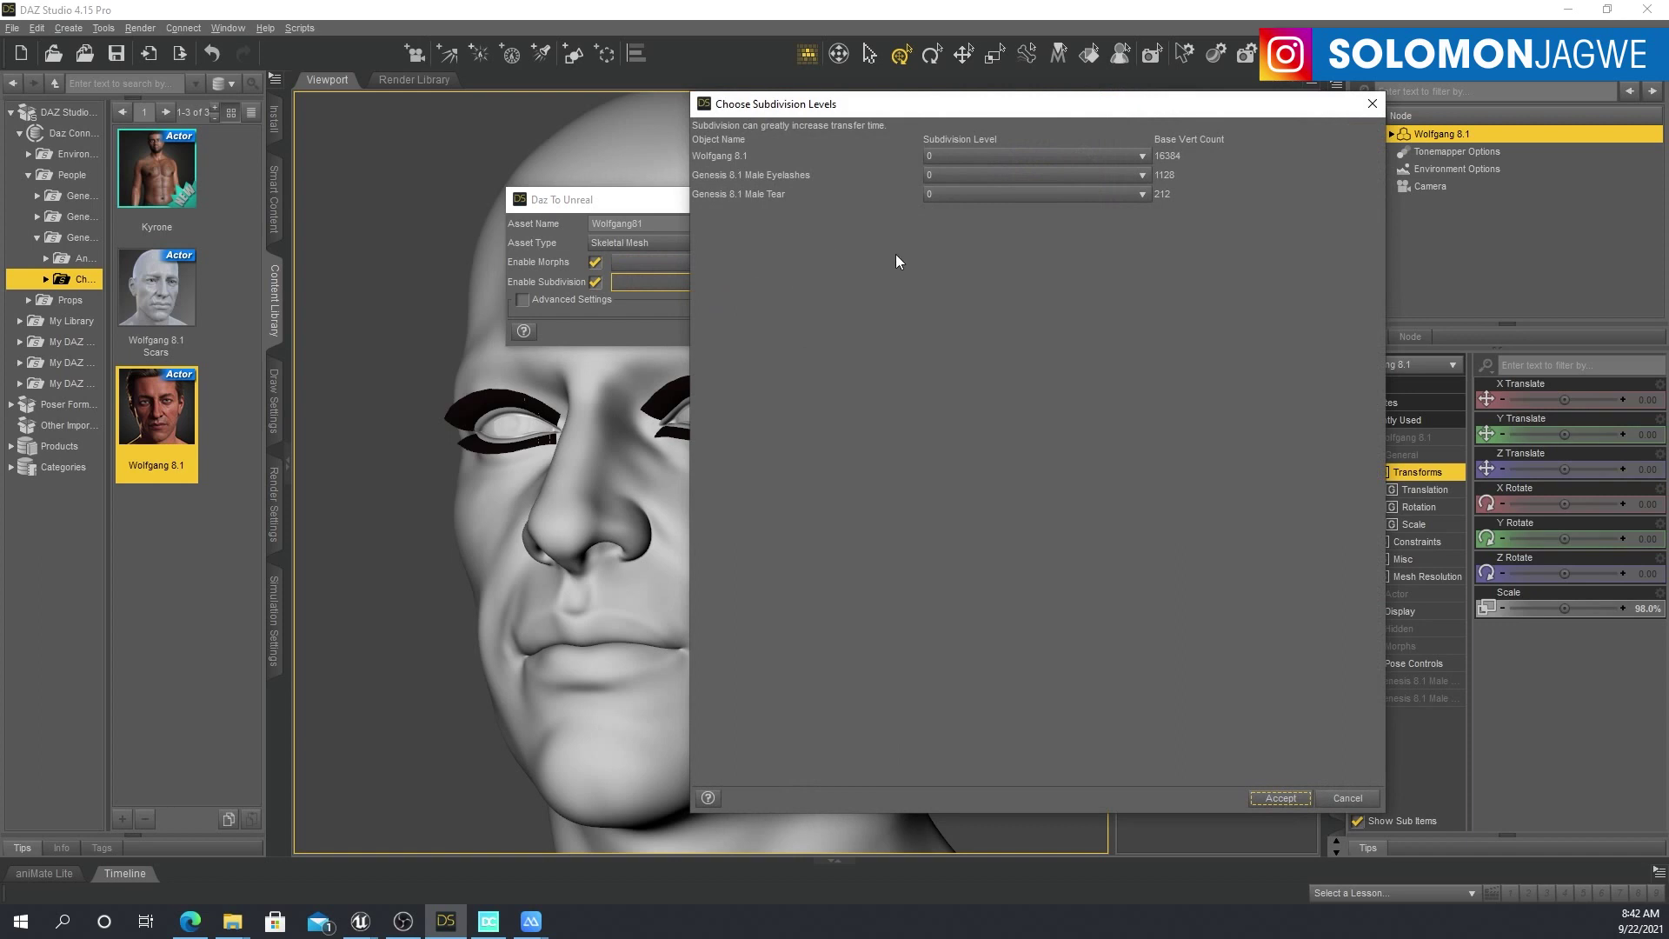
{"action": "left_click", "coordinate": [933, 165]}
{"action": "left_click", "coordinate": [935, 167]}
{"action": "left_click", "coordinate": [952, 159]}
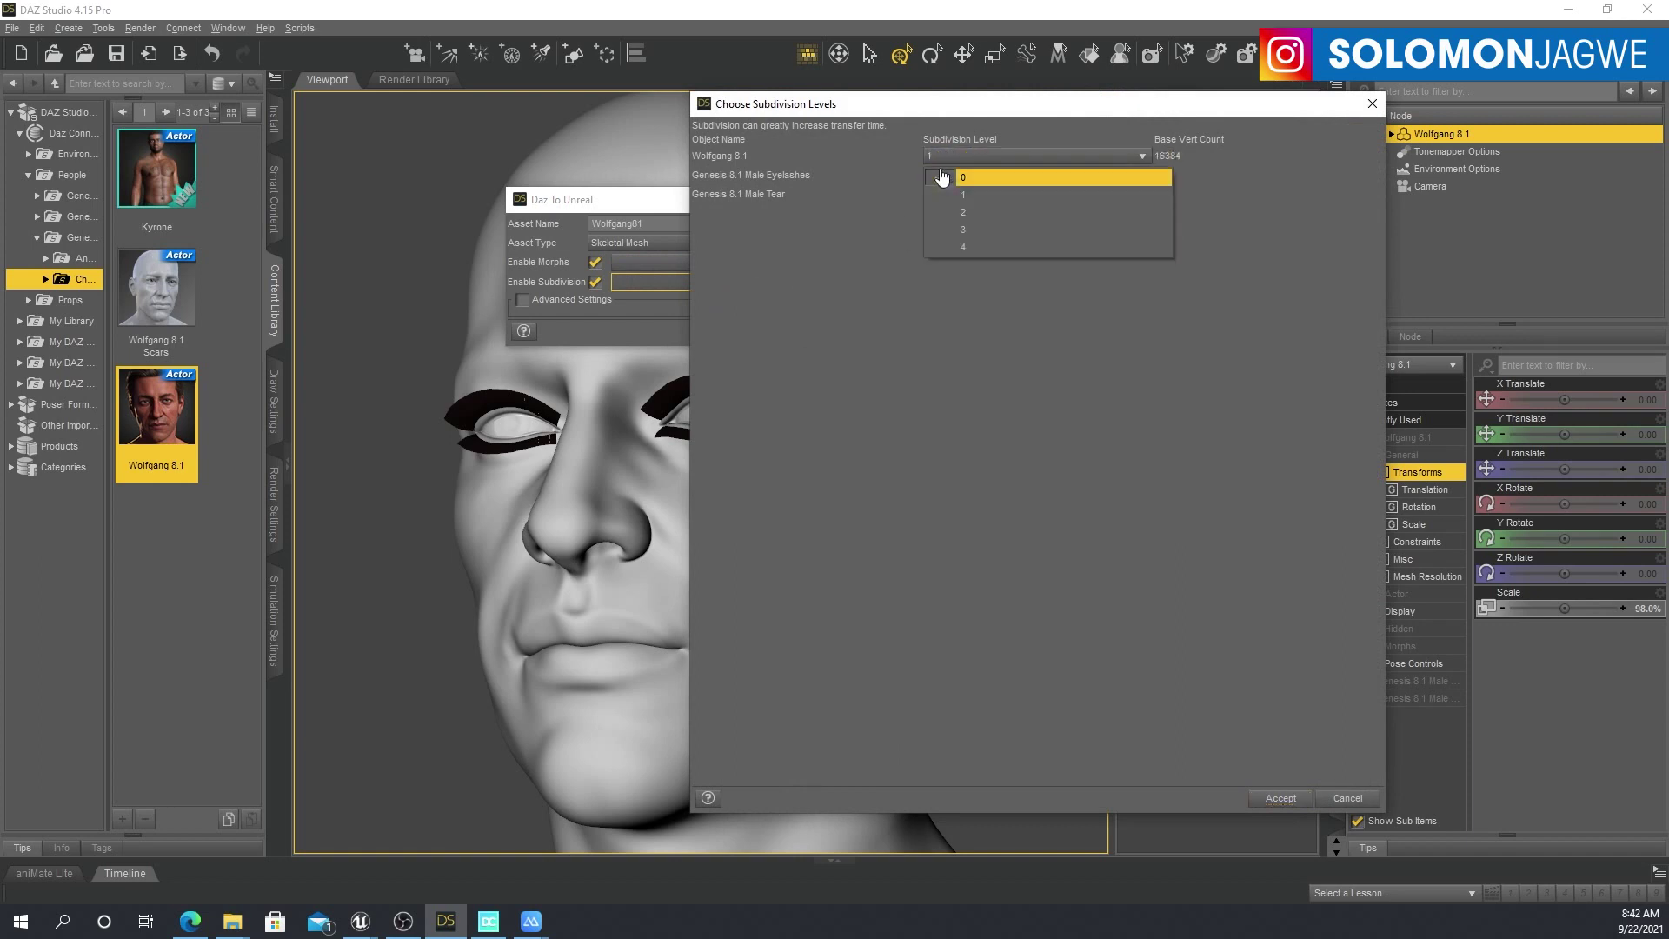
{"action": "left_click", "coordinate": [967, 200]}
{"action": "left_click", "coordinate": [952, 175]}
{"action": "left_click", "coordinate": [961, 216]}
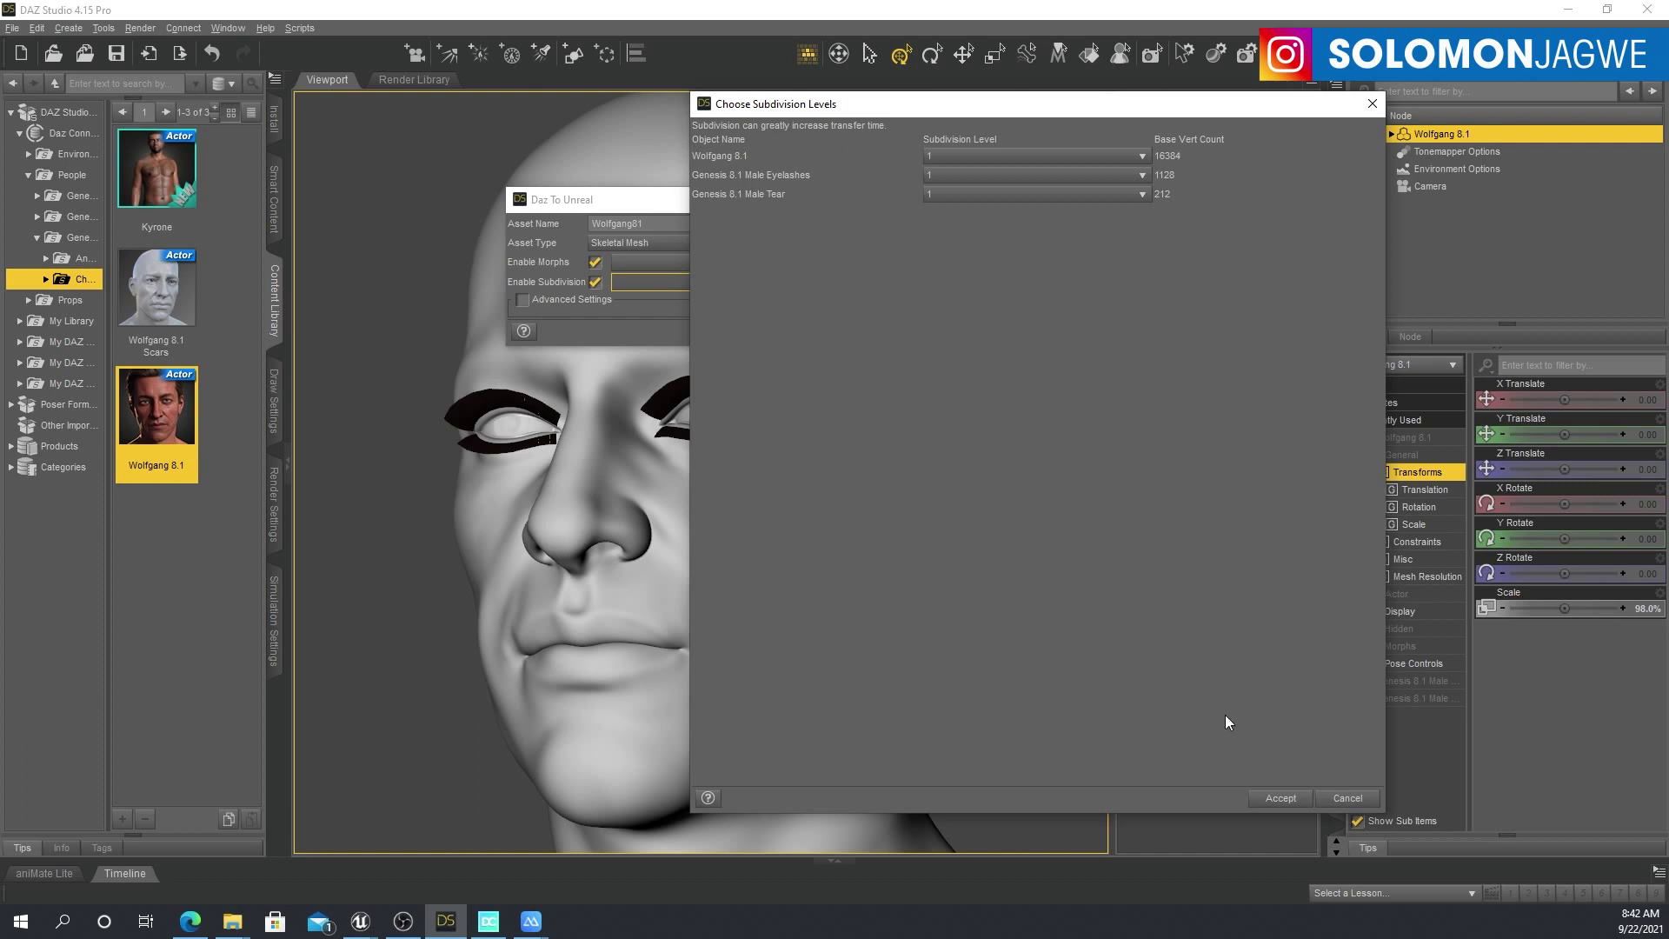
Step: Accept the subdivision levels and start the Daz to Unreal export
{"action": "left_click", "coordinate": [1282, 800]}
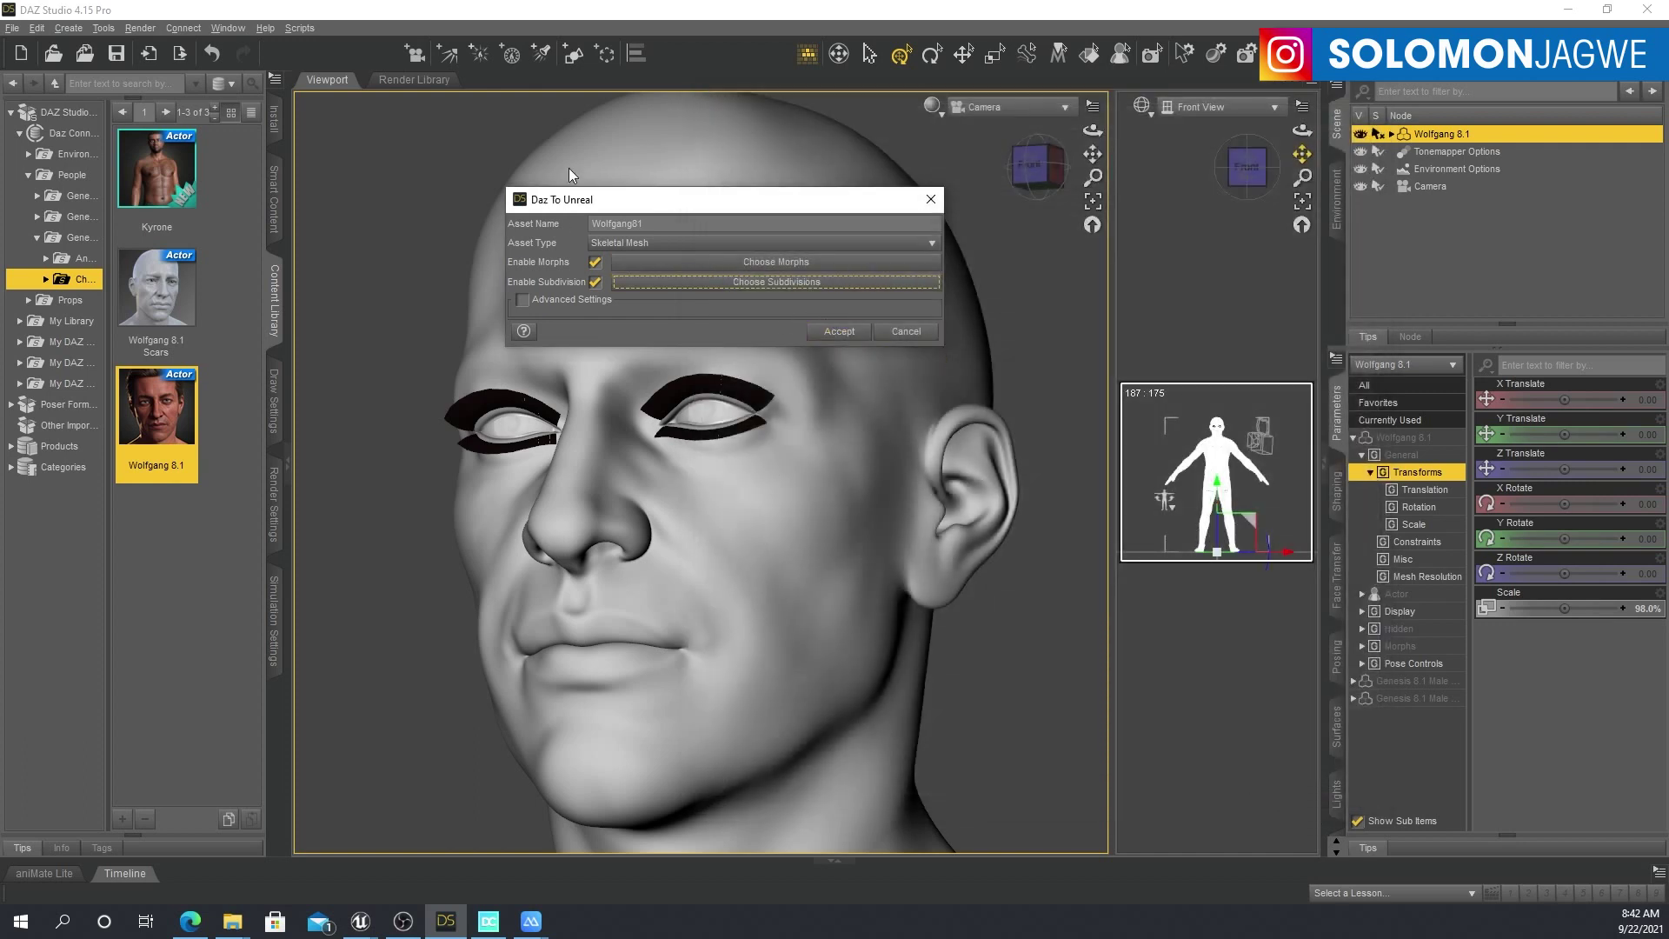
{"action": "left_click", "coordinate": [649, 225]}
{"action": "left_click", "coordinate": [841, 336]}
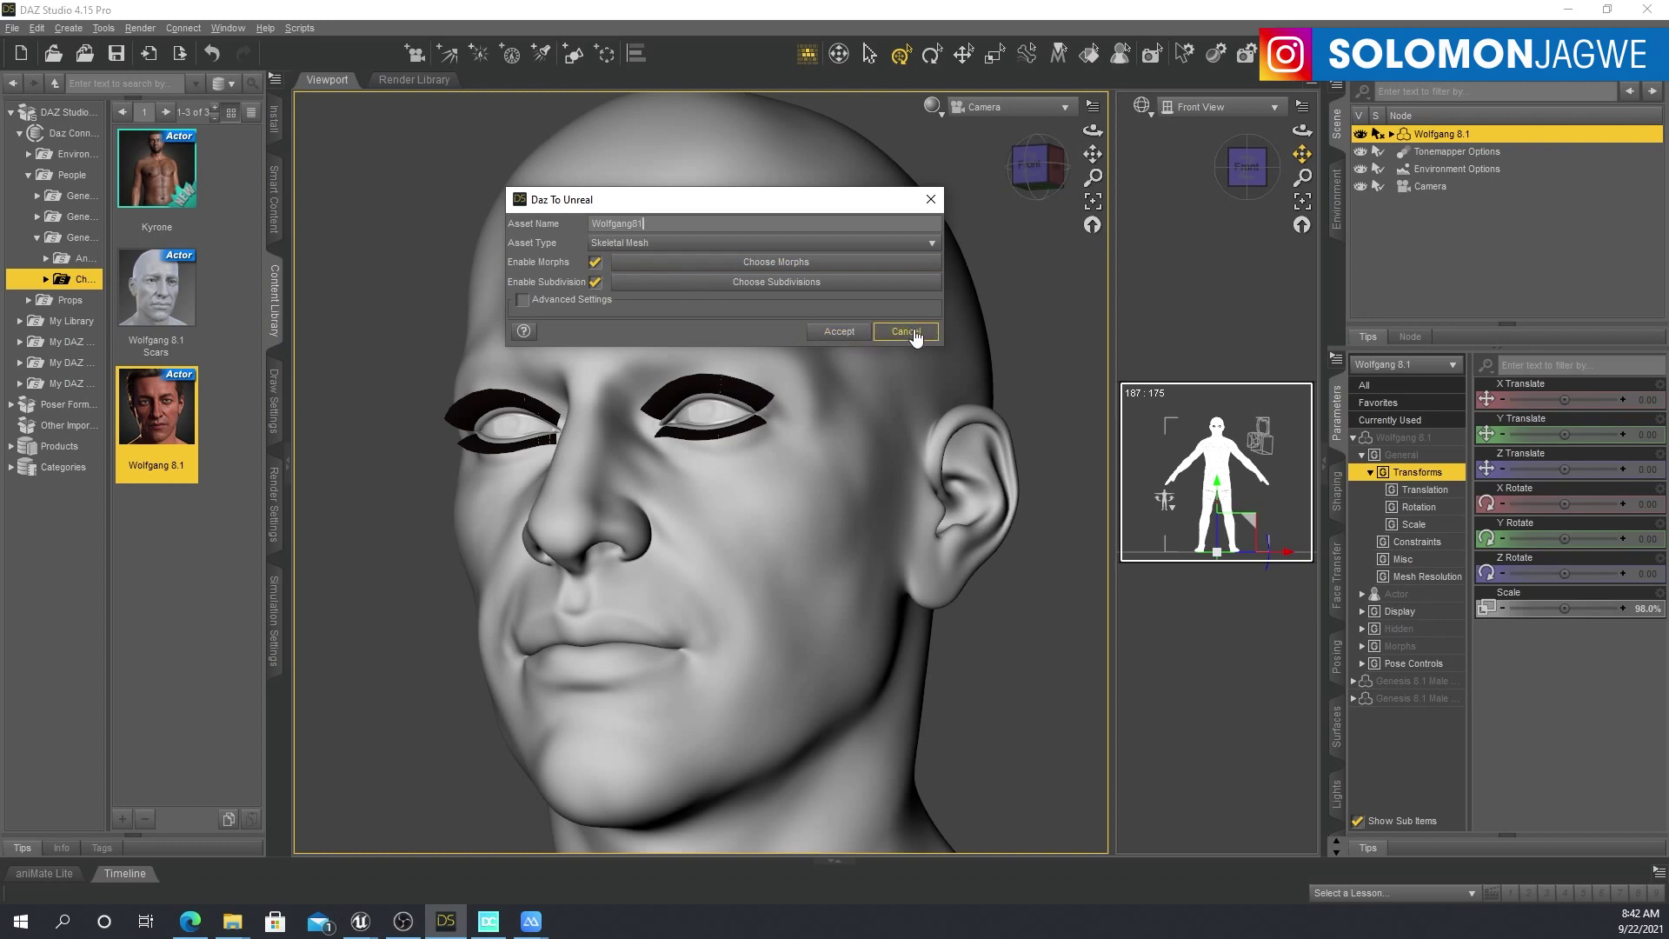
Step: Minimize DAZ Studio, frame Wolfgang's head in Unreal, and select the Wolfgang_00 actor
{"action": "left_click", "coordinate": [1582, 9]}
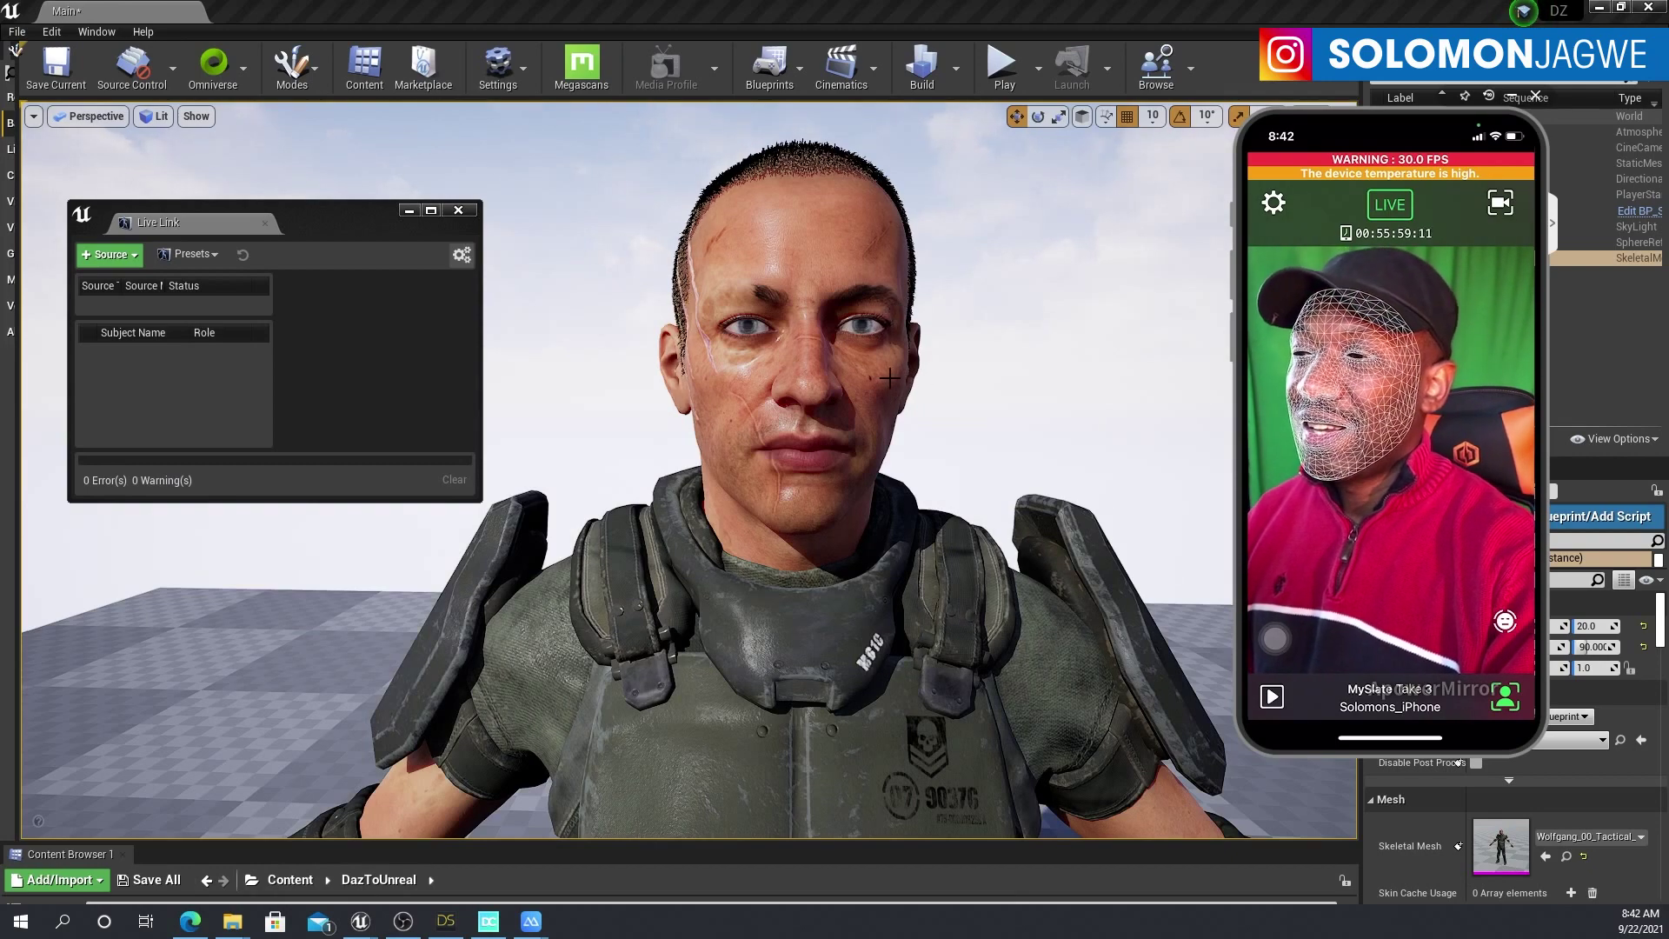
{"action": "right_click_drag", "start_coordinate": [889, 377], "coordinate": [889, 377]}
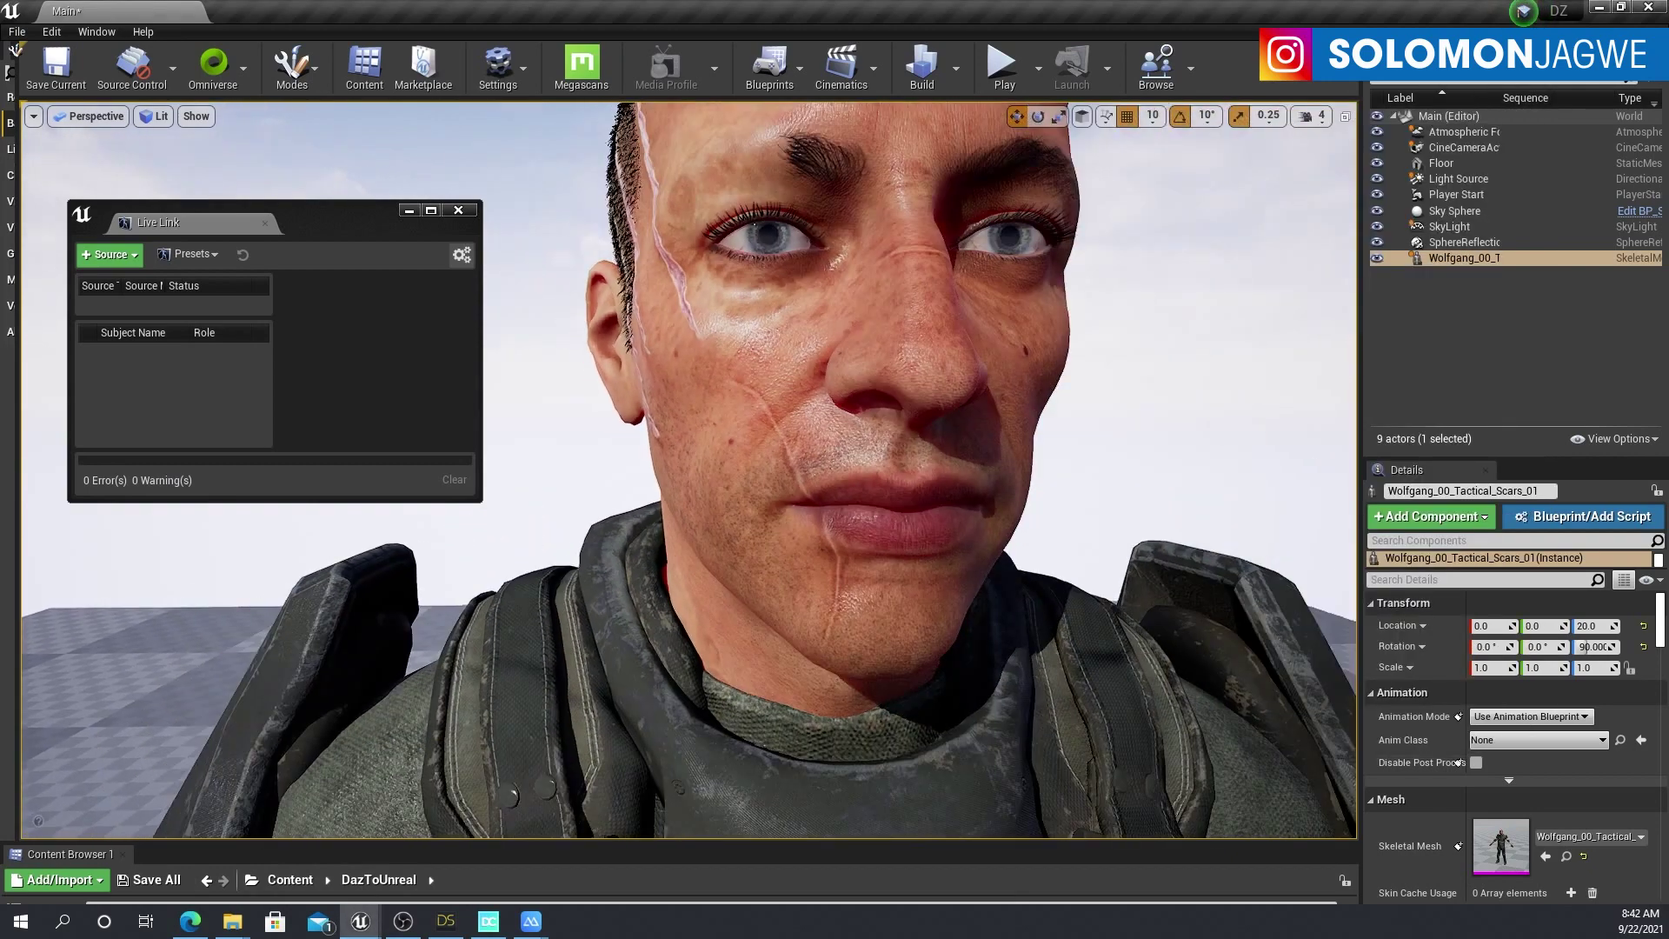
{"action": "scroll", "coordinate": [780, 393], "scroll_direction": "down", "scroll_amount": 5}
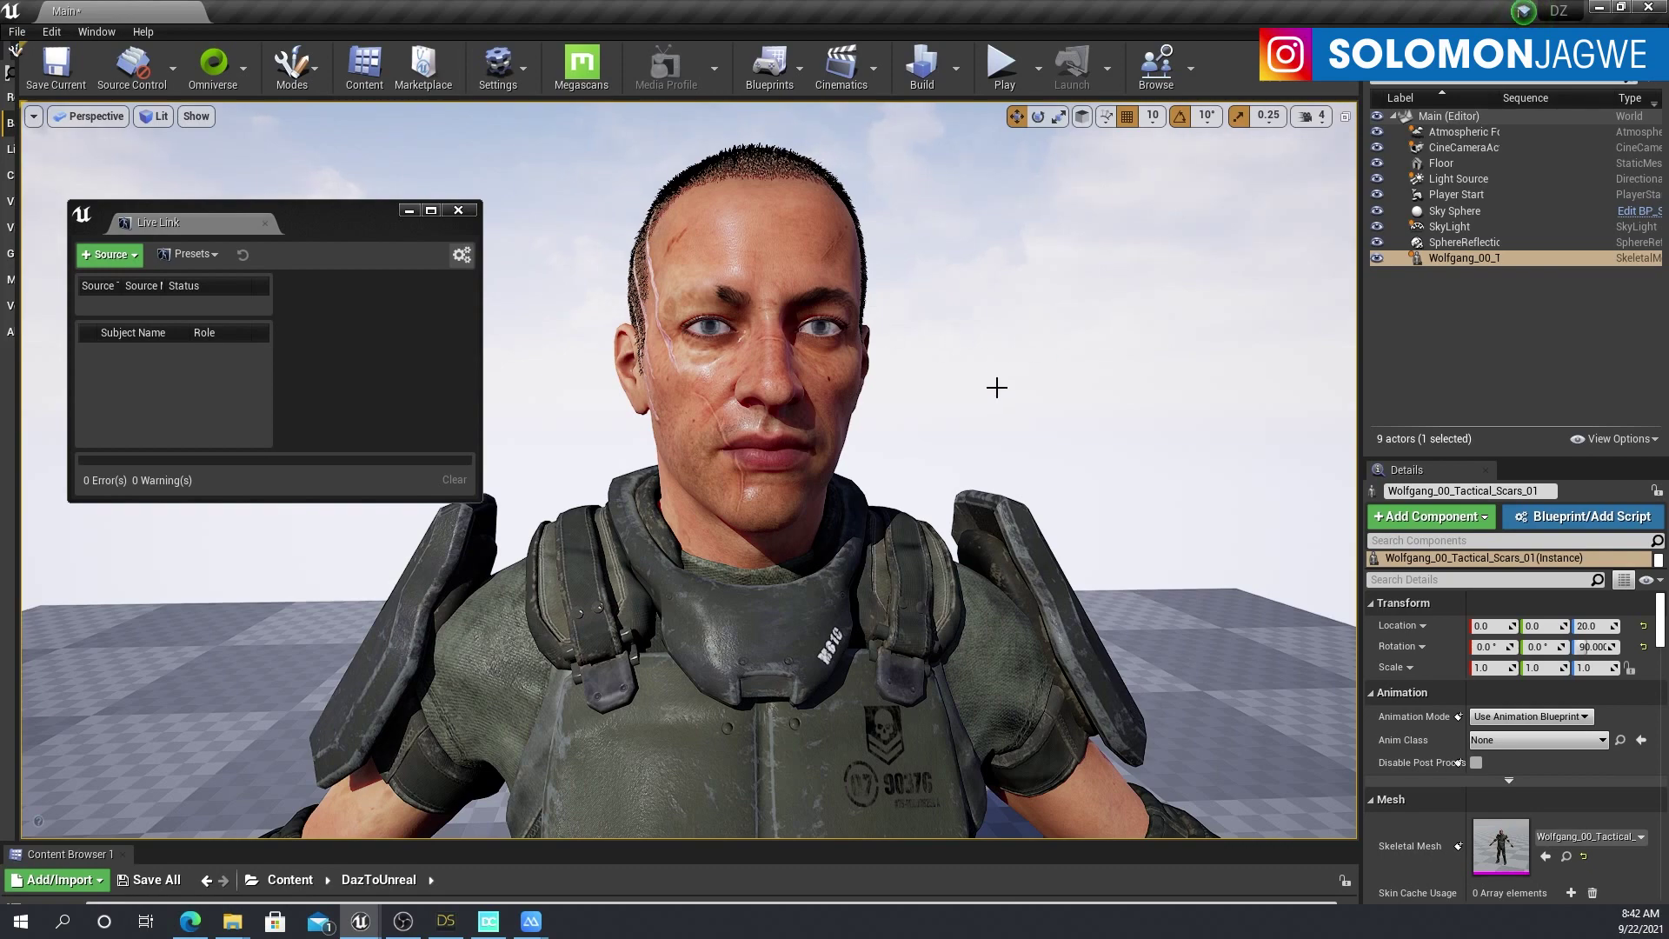
{"action": "left_click", "coordinate": [1476, 297]}
{"action": "left_click", "coordinate": [1474, 260]}
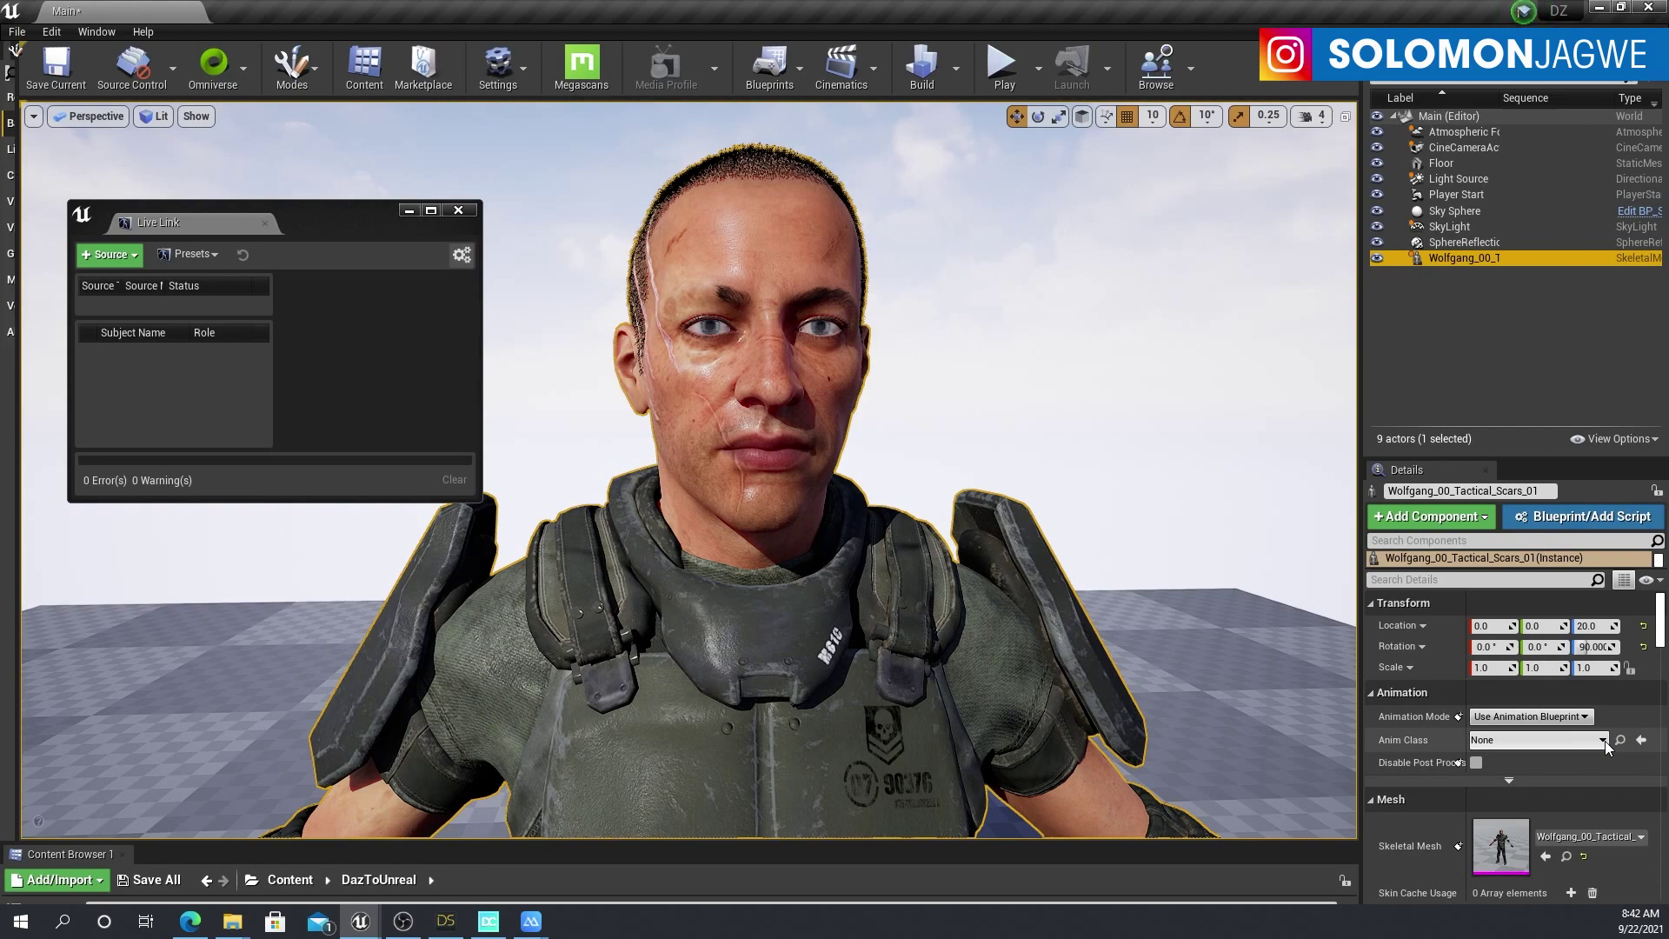
Step: Assign Genesis81ArkitExample as Wolfgang's Anim Class and add a Live Link component to the character
{"action": "left_click", "coordinate": [1603, 739]}
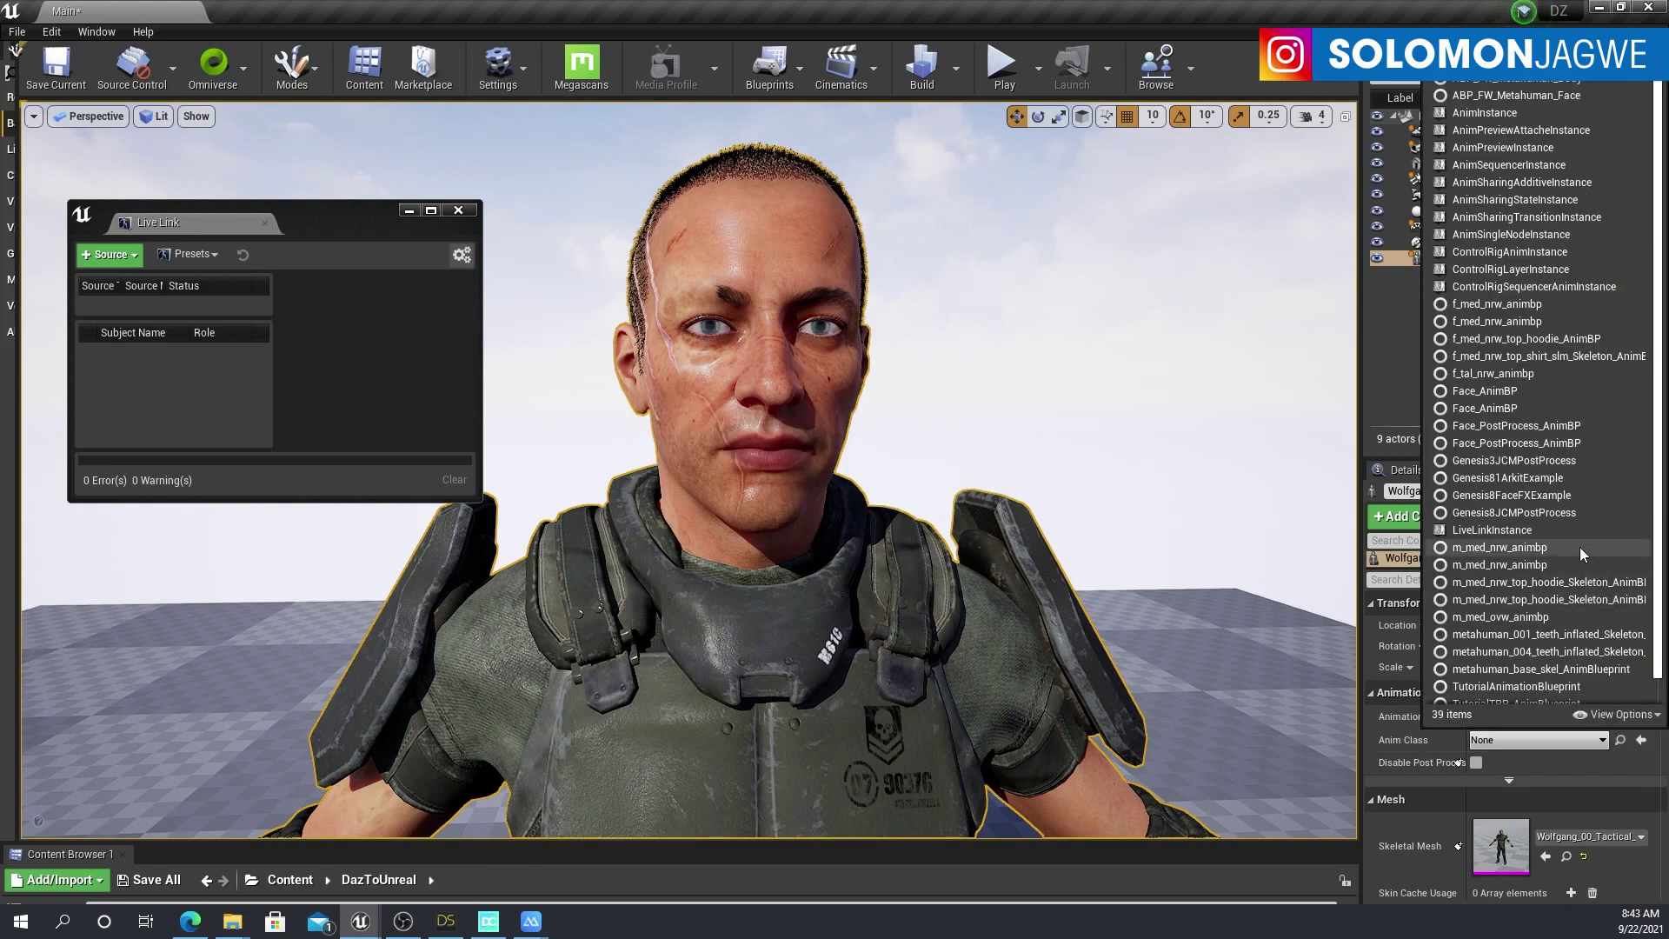
{"action": "left_click", "coordinate": [1522, 483]}
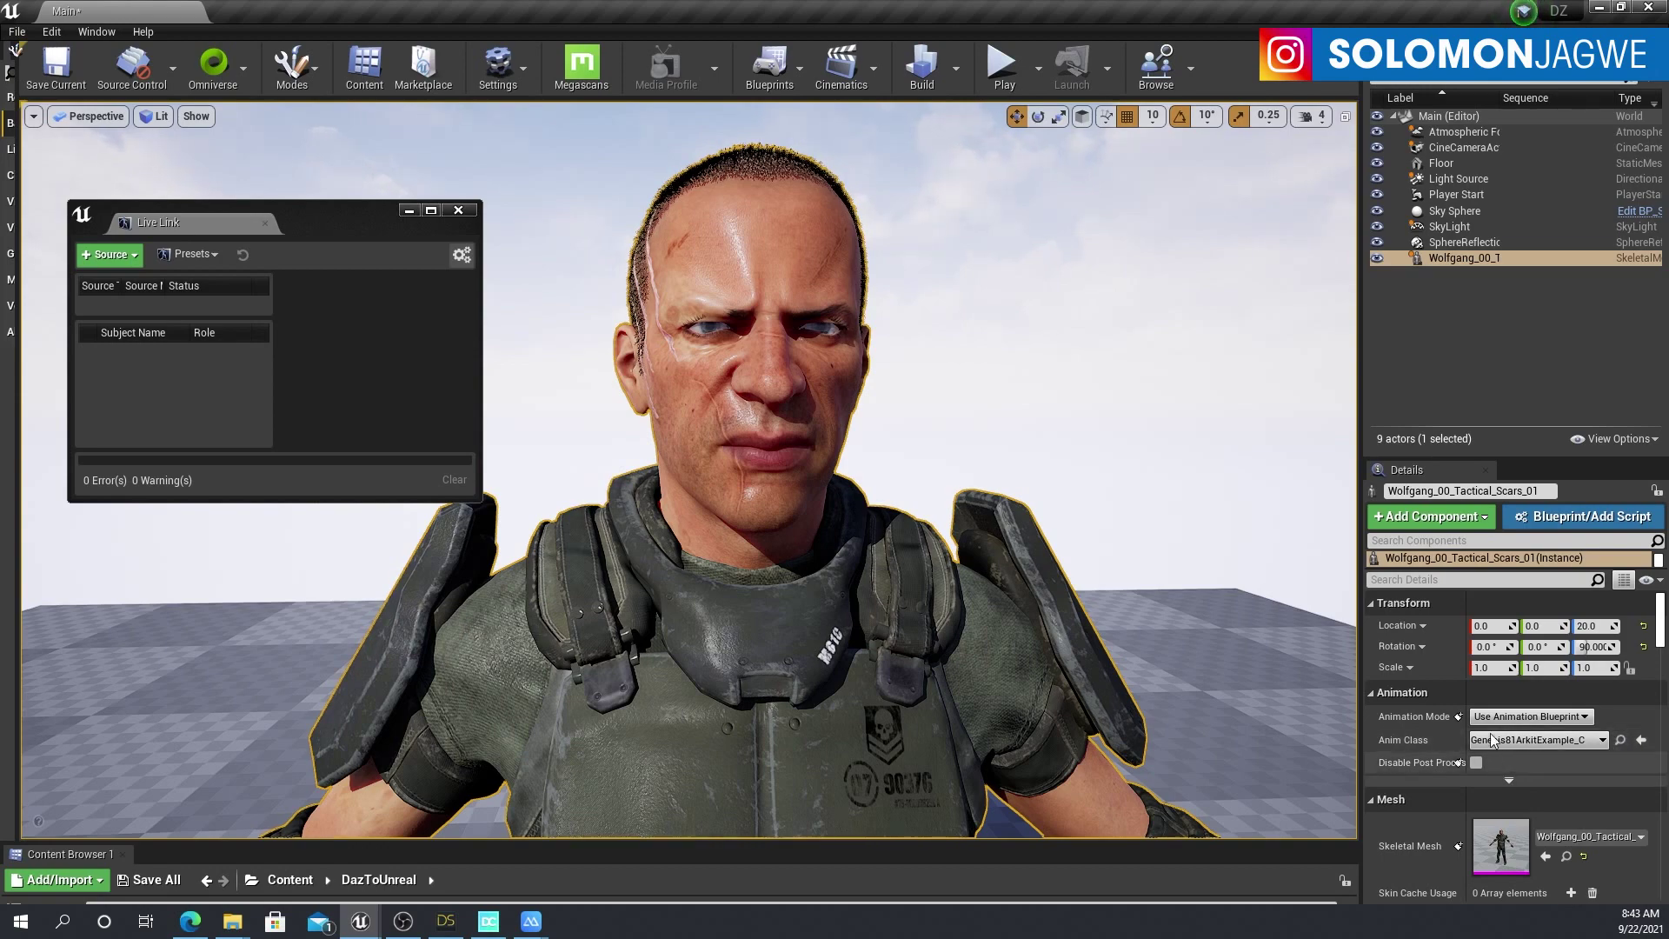
{"action": "left_click", "coordinate": [1481, 518]}
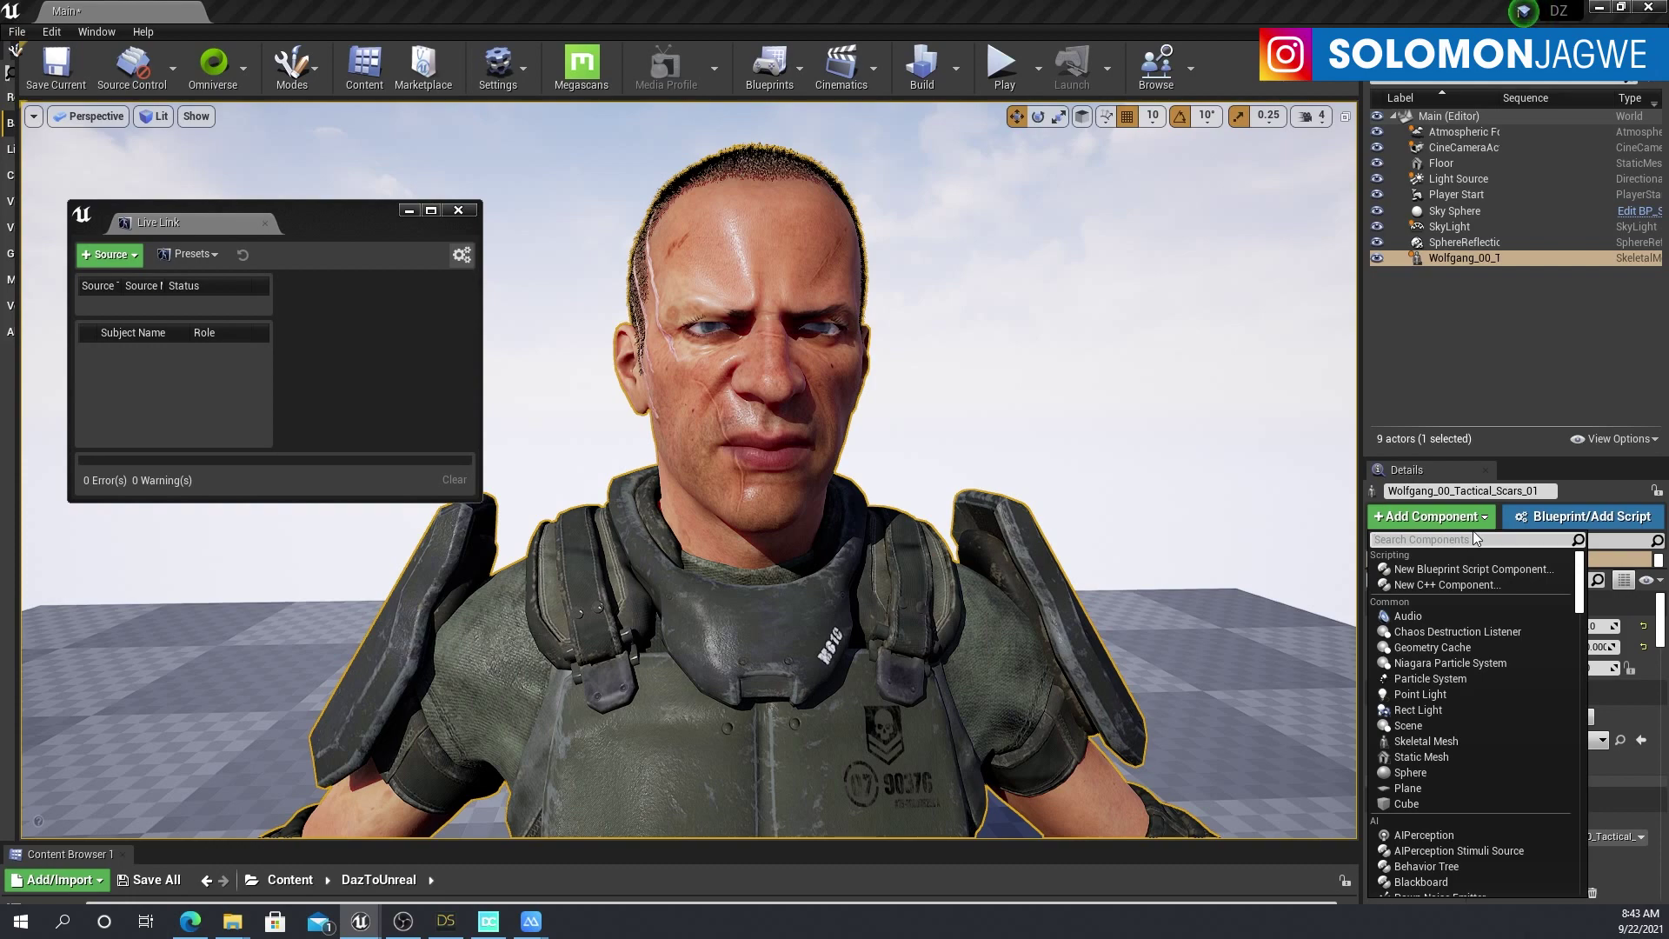
{"action": "type", "text": "live"}
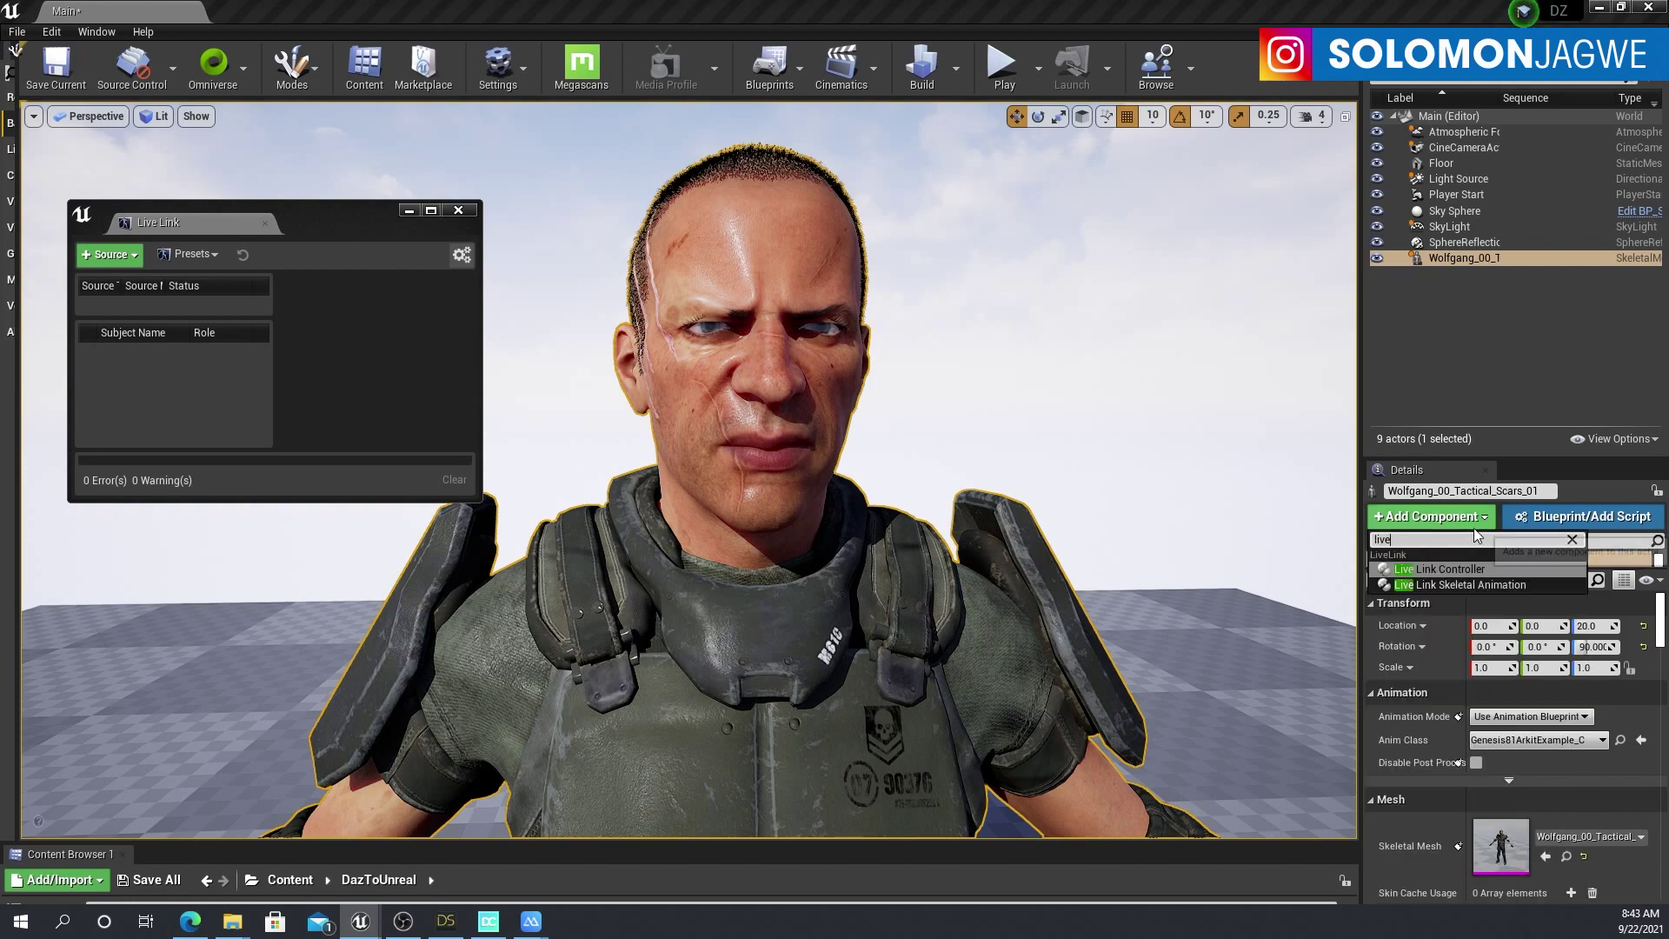
{"action": "left_click", "coordinate": [1498, 584]}
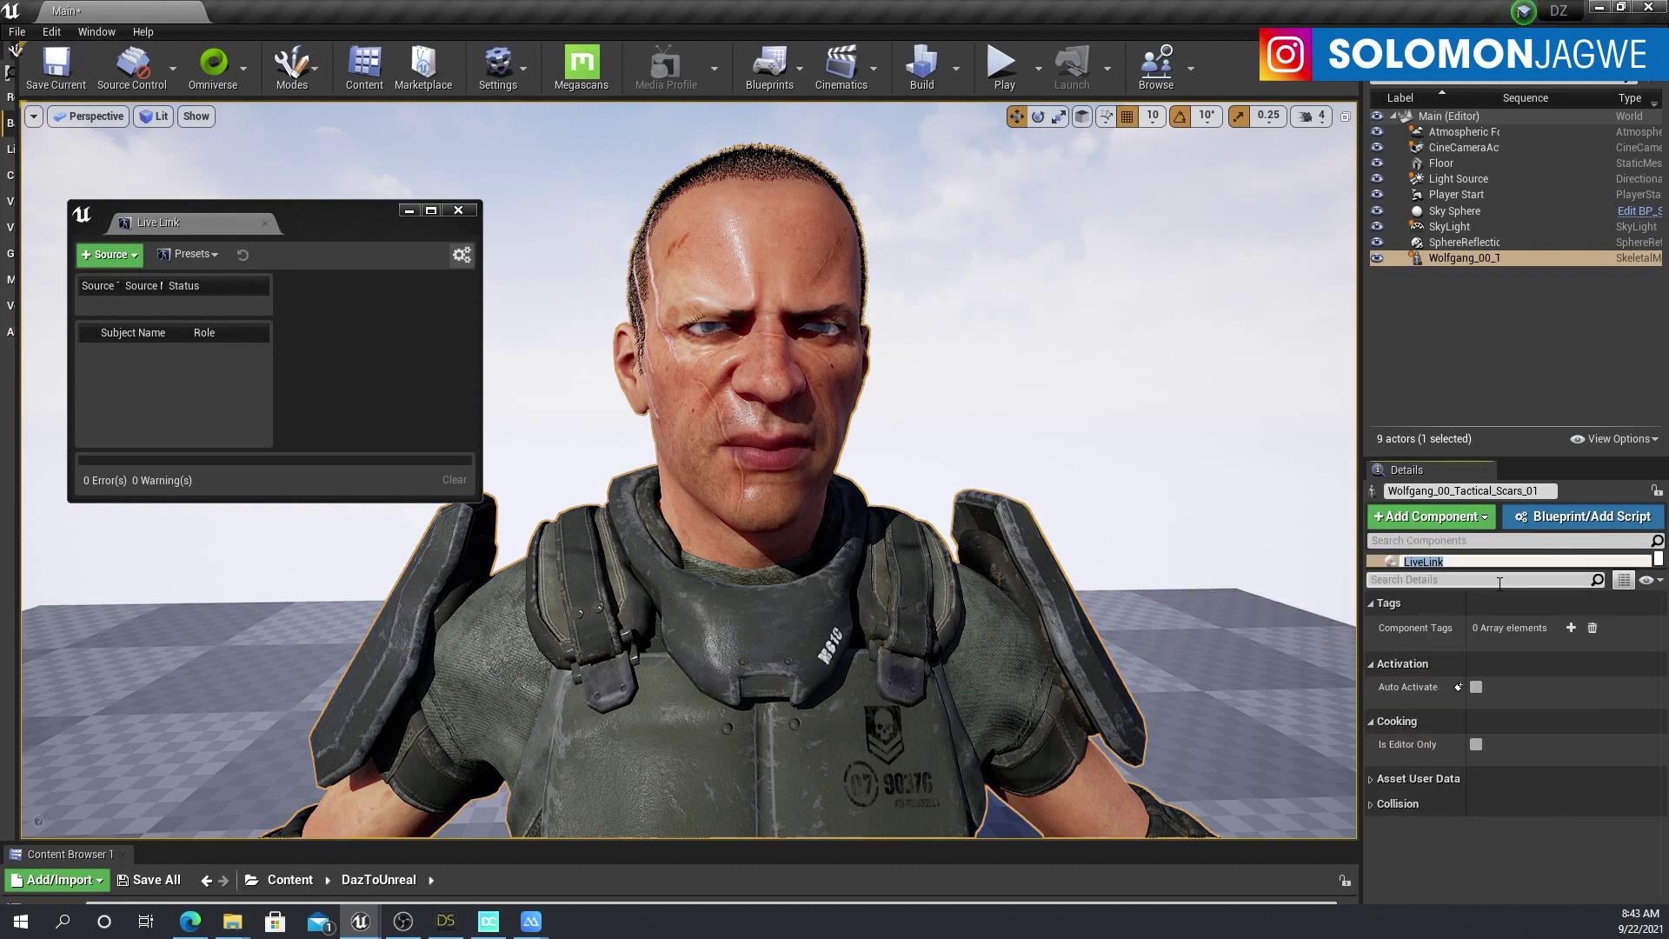
{"action": "left_click", "coordinate": [1476, 357]}
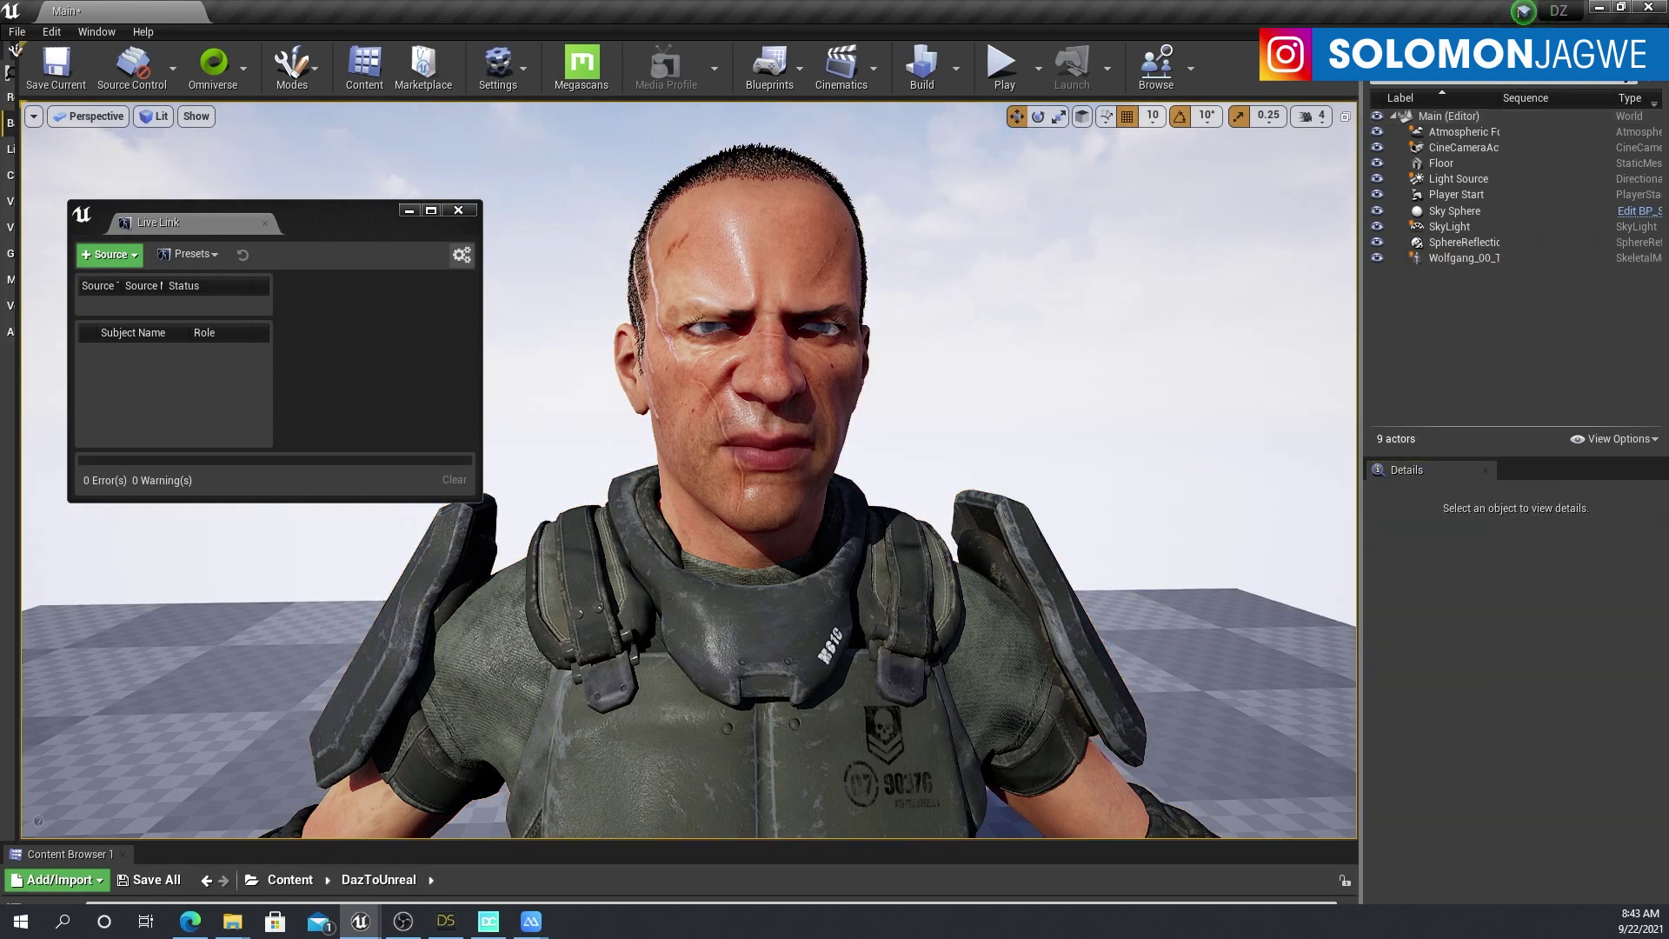
{"action": "left_click", "coordinate": [919, 318]}
{"action": "left_click", "coordinate": [1173, 295]}
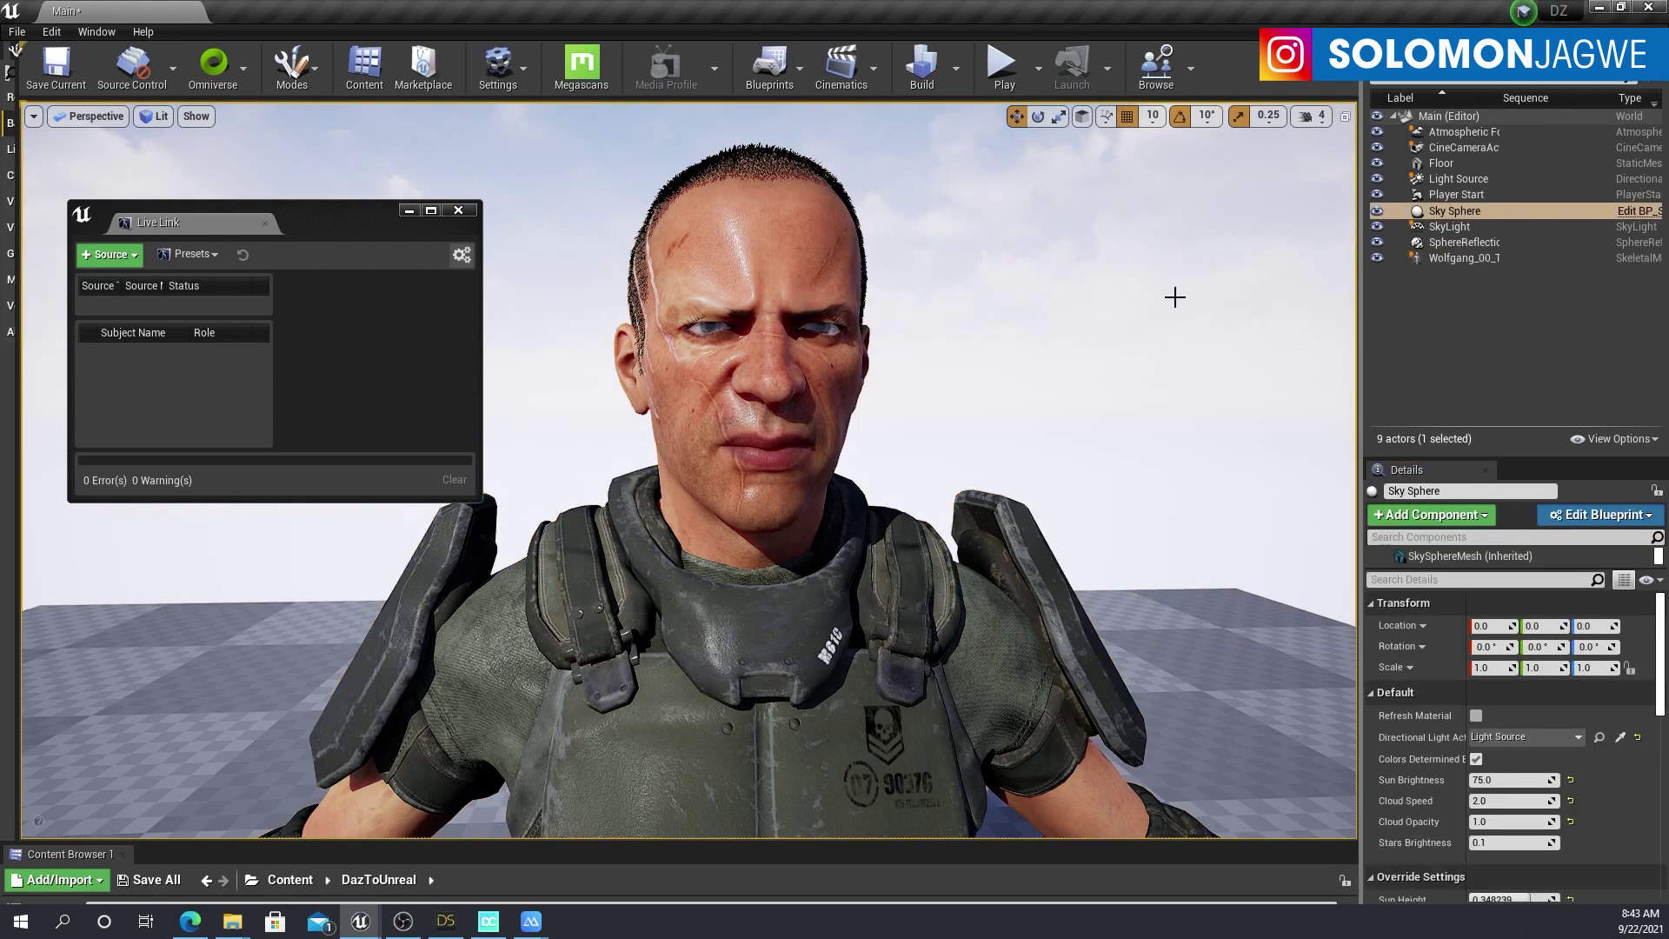
{"action": "left_click", "coordinate": [1038, 83]}
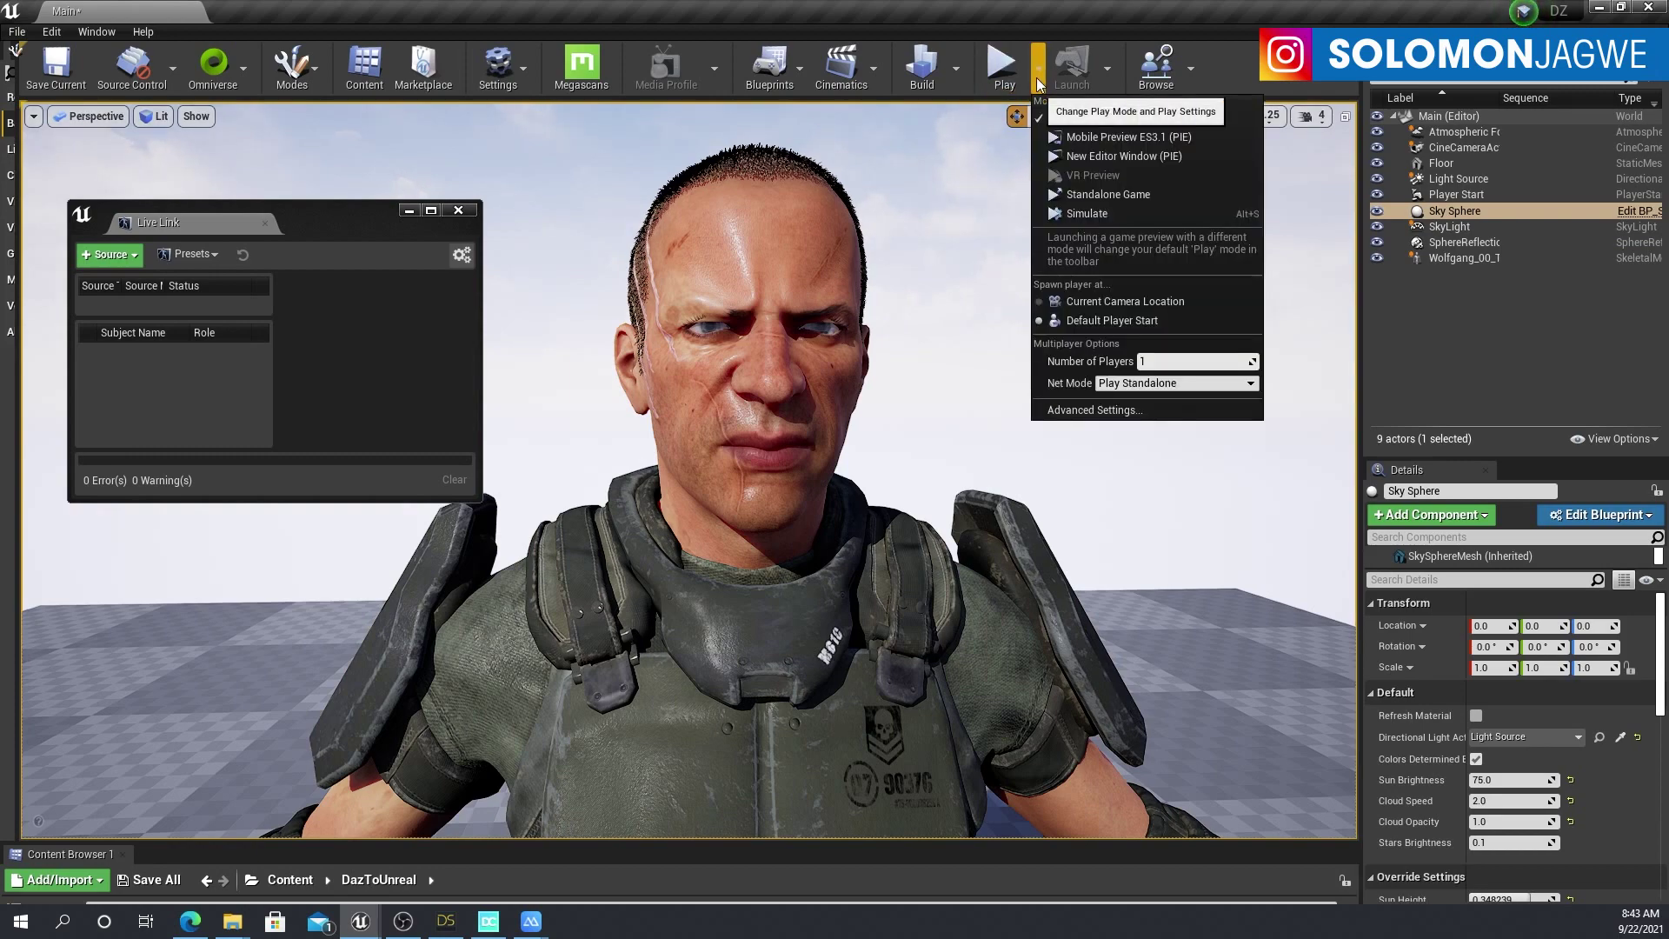
{"action": "left_click", "coordinate": [1072, 214]}
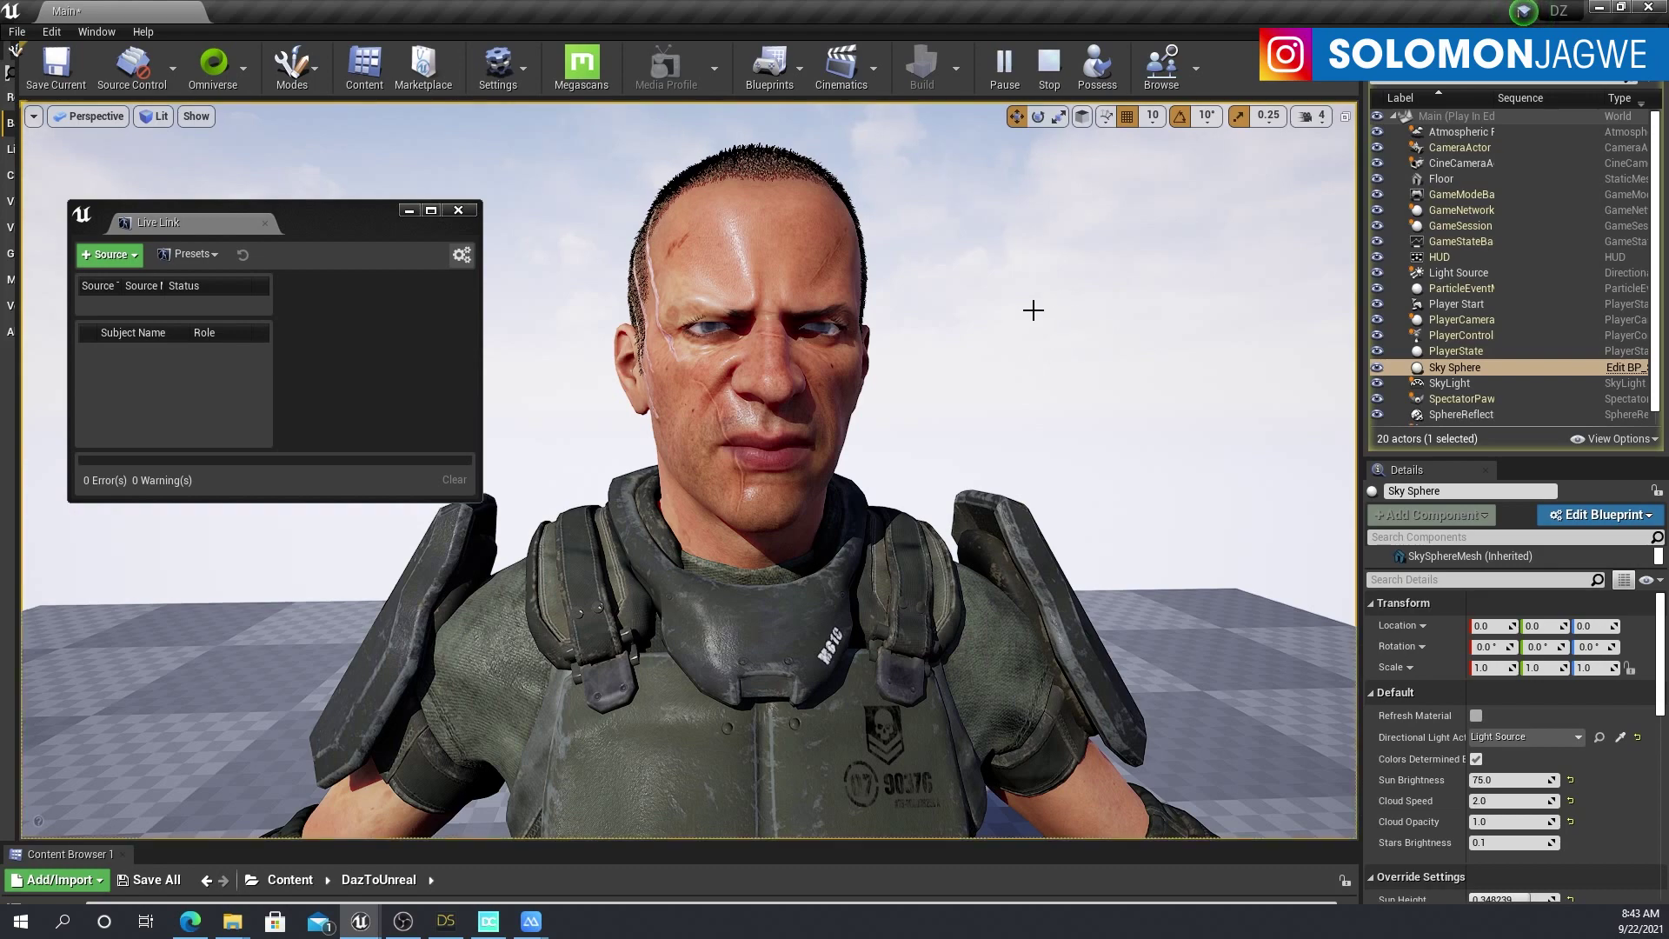
{"action": "left_click", "coordinate": [110, 254]}
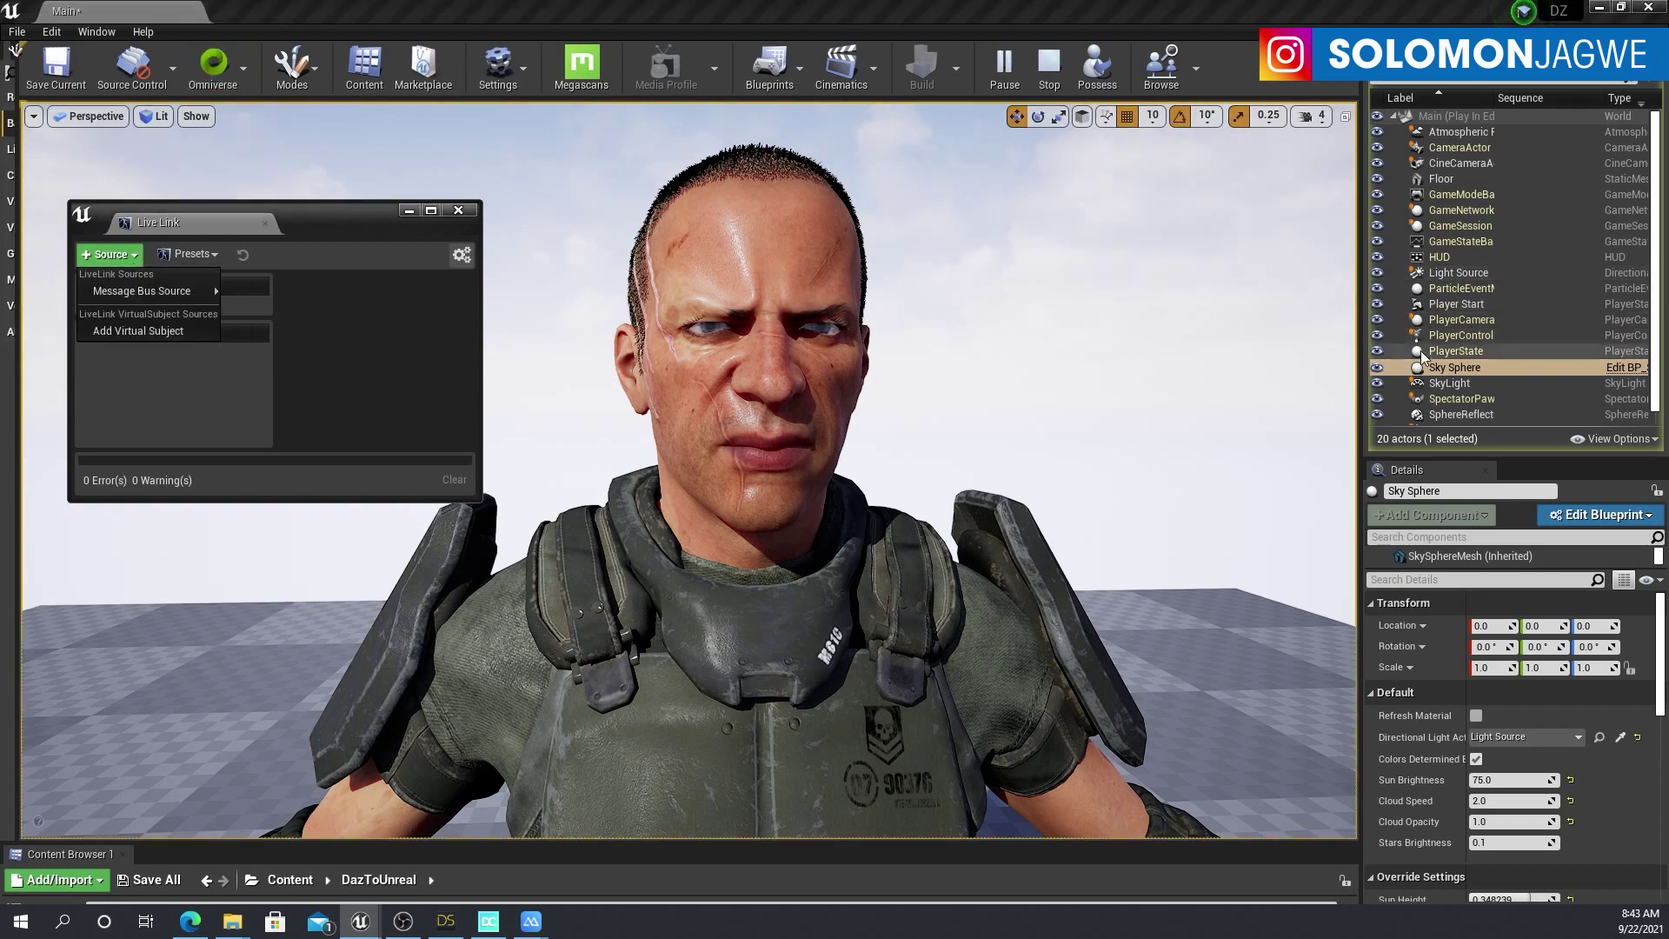
{"action": "left_click", "coordinate": [1053, 71]}
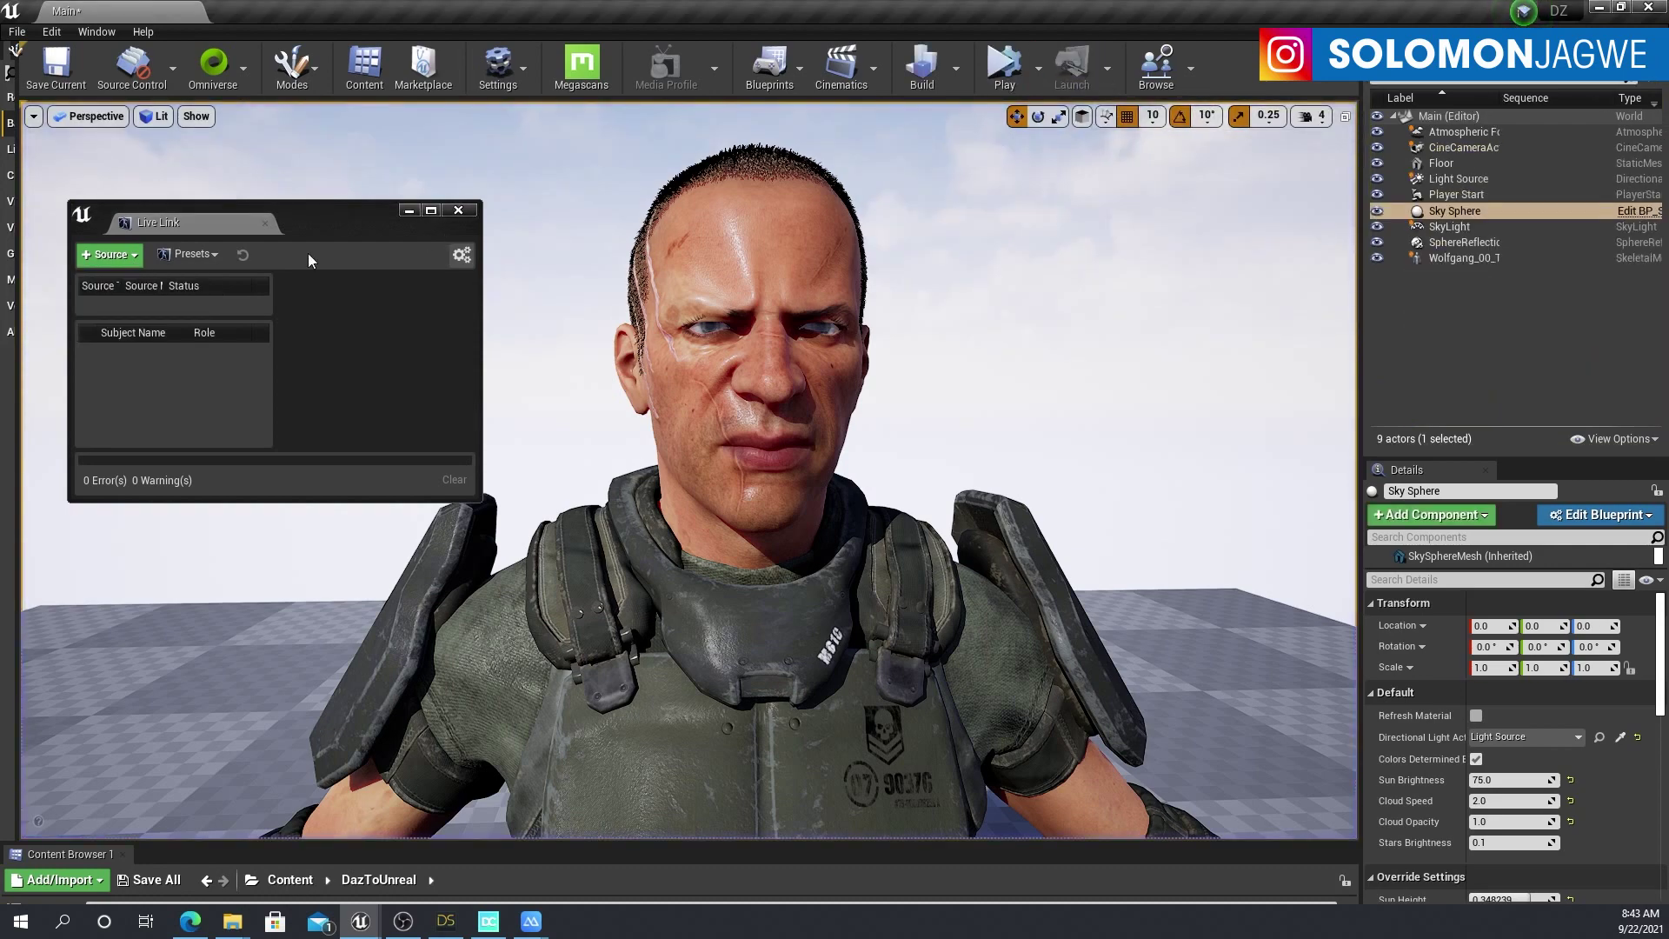
{"action": "left_click", "coordinate": [125, 256]}
{"action": "mouse_move", "coordinate": [141, 294]}
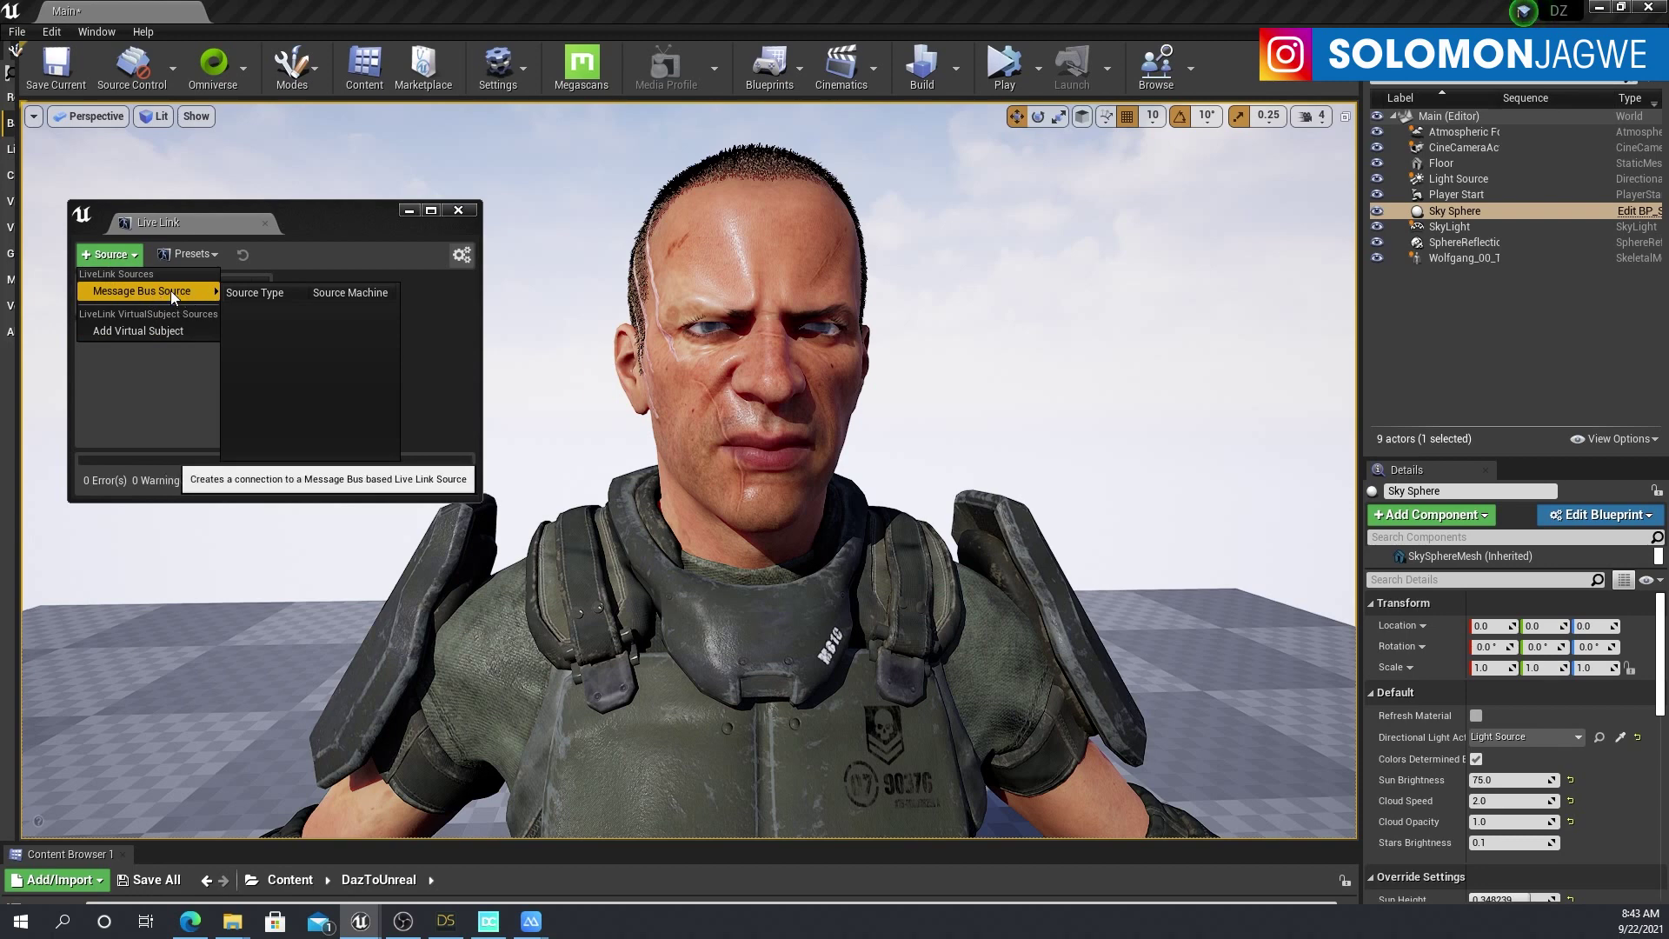
{"action": "left_click", "coordinate": [132, 260]}
{"action": "left_click", "coordinate": [132, 260]}
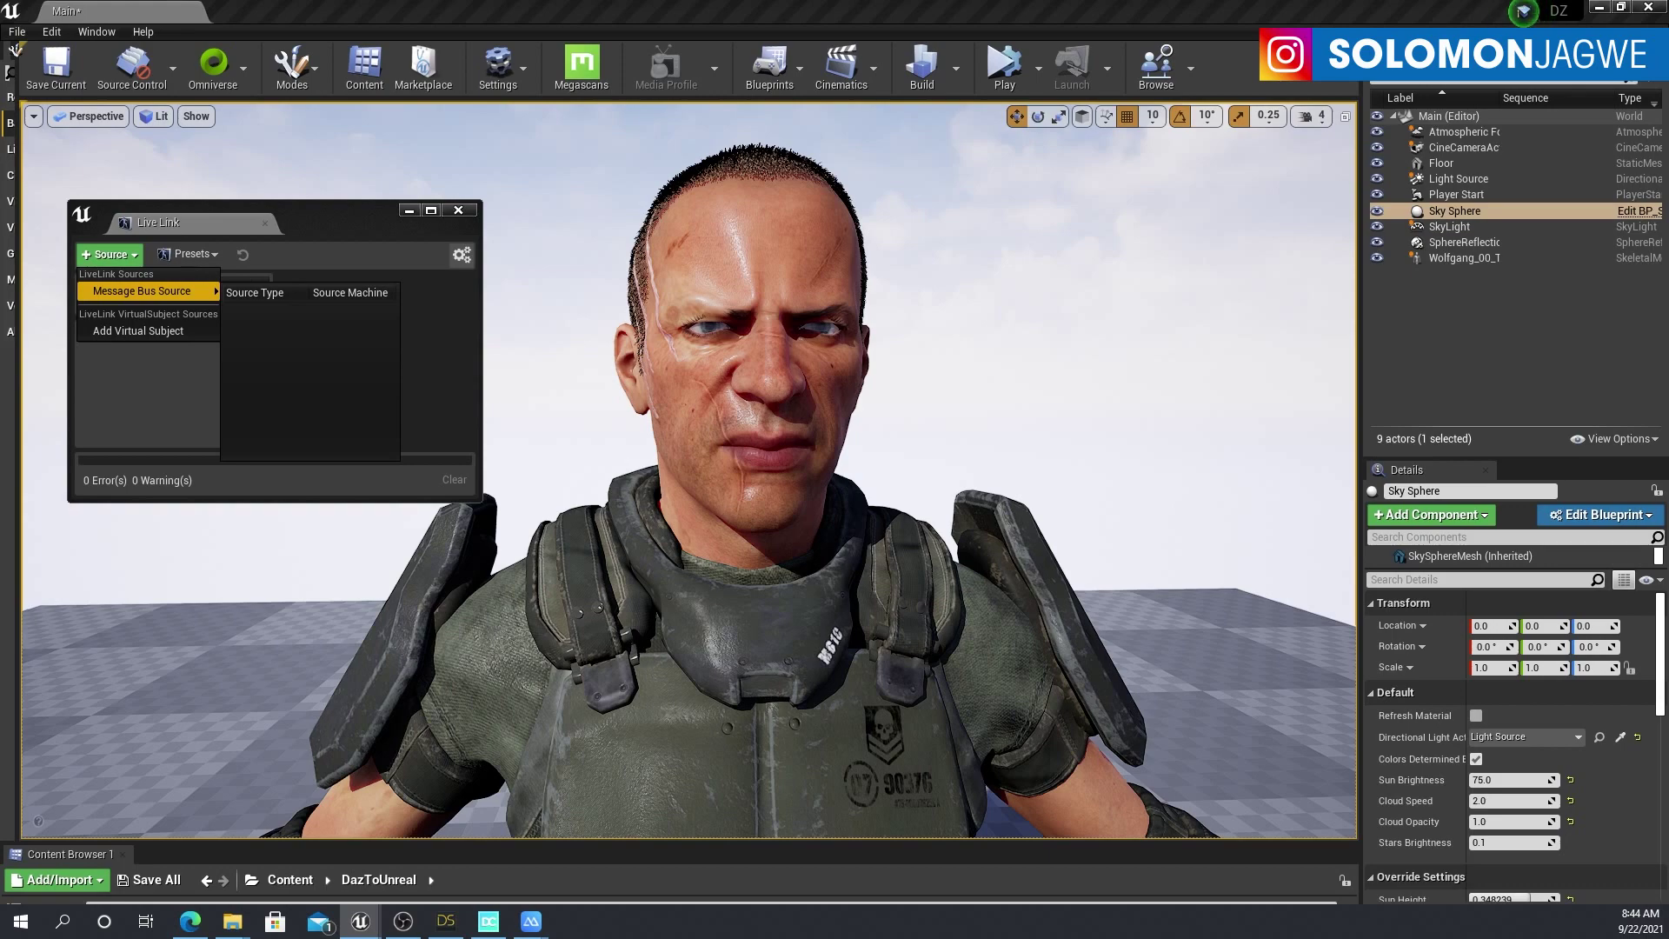
{"action": "left_click", "coordinate": [534, 918]}
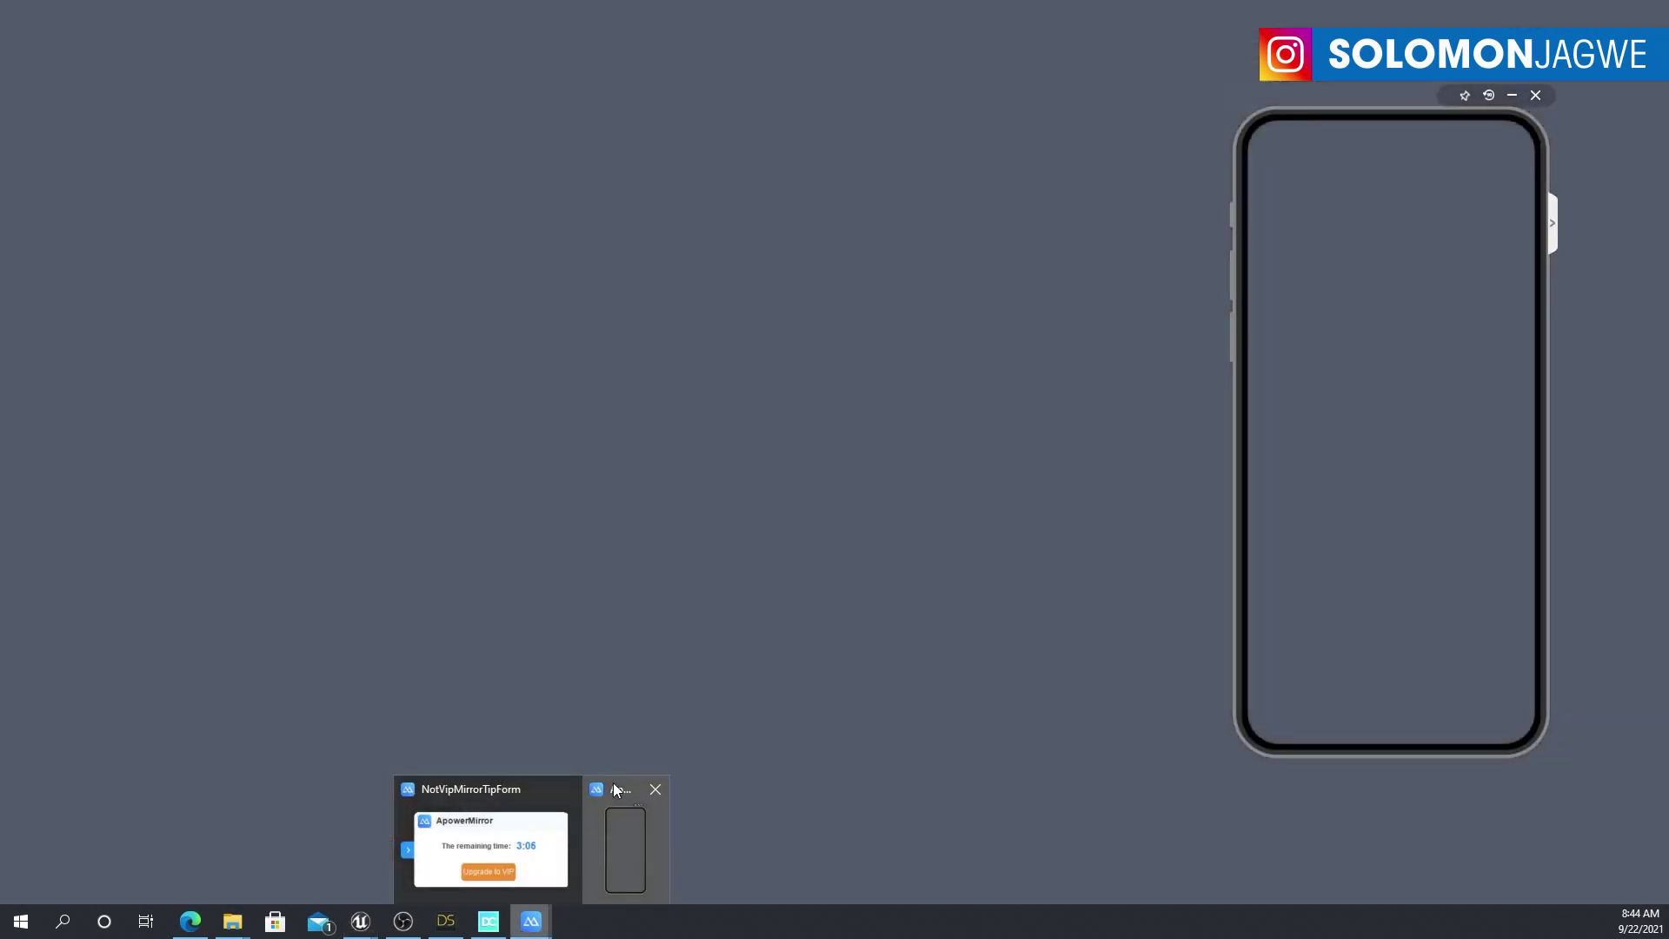
Step: Bring the phone mirror forward, select the iPhone subject in Live Link, then select Wolfgang_00_1
{"action": "left_click", "coordinate": [614, 790]}
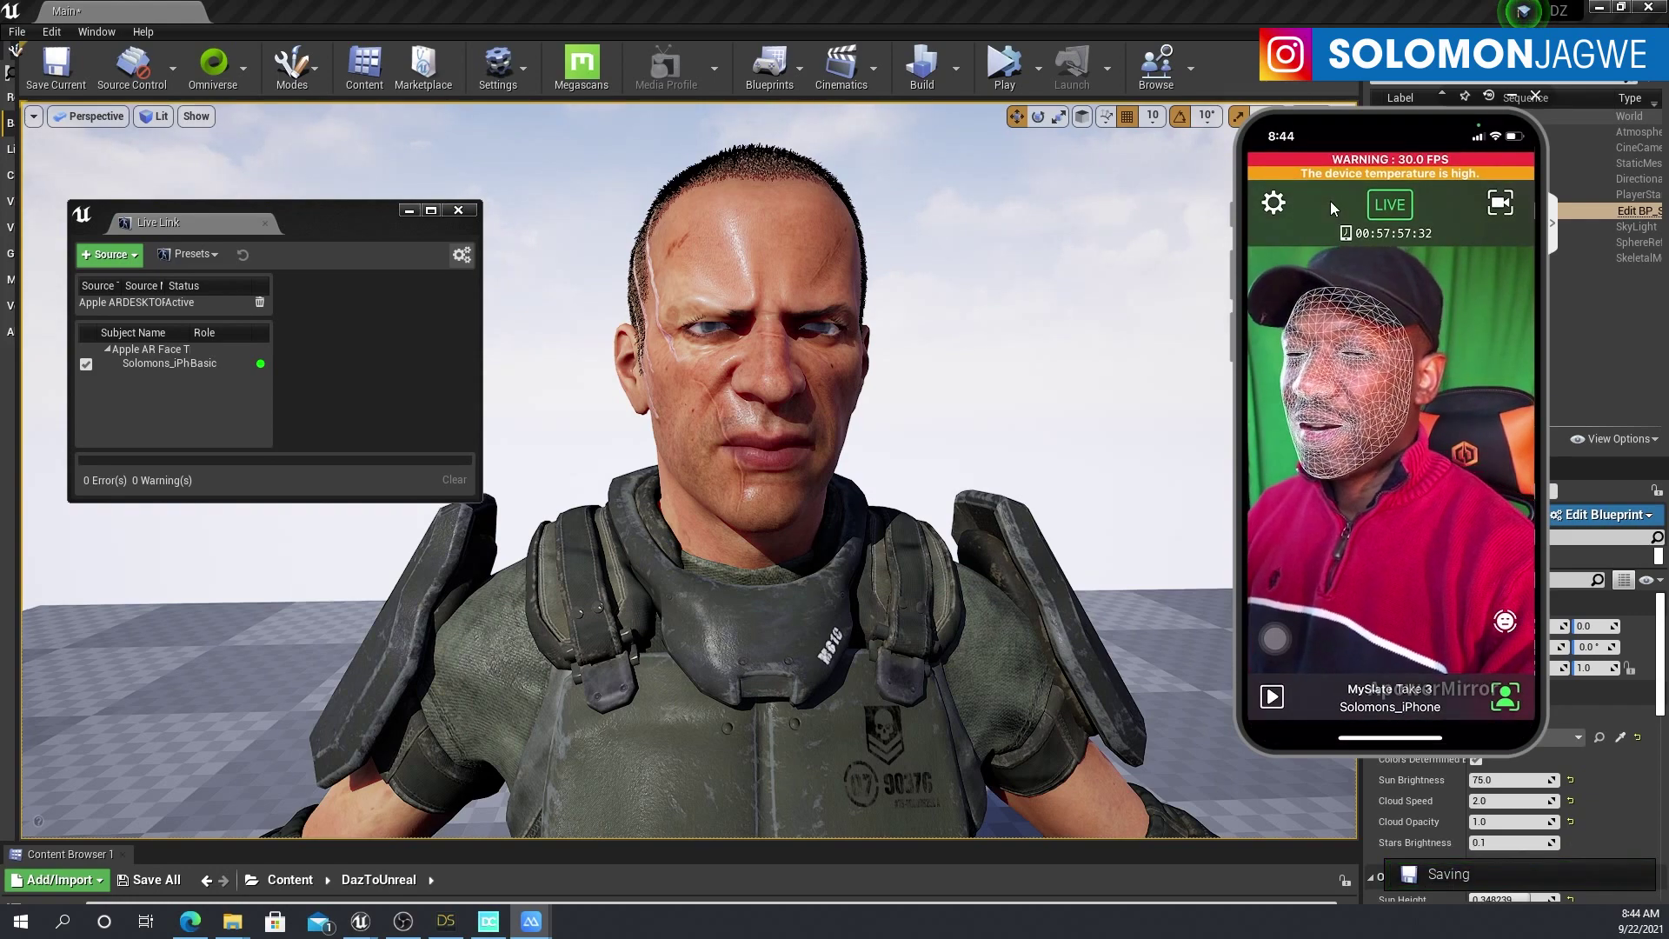
{"action": "left_click", "coordinate": [185, 367]}
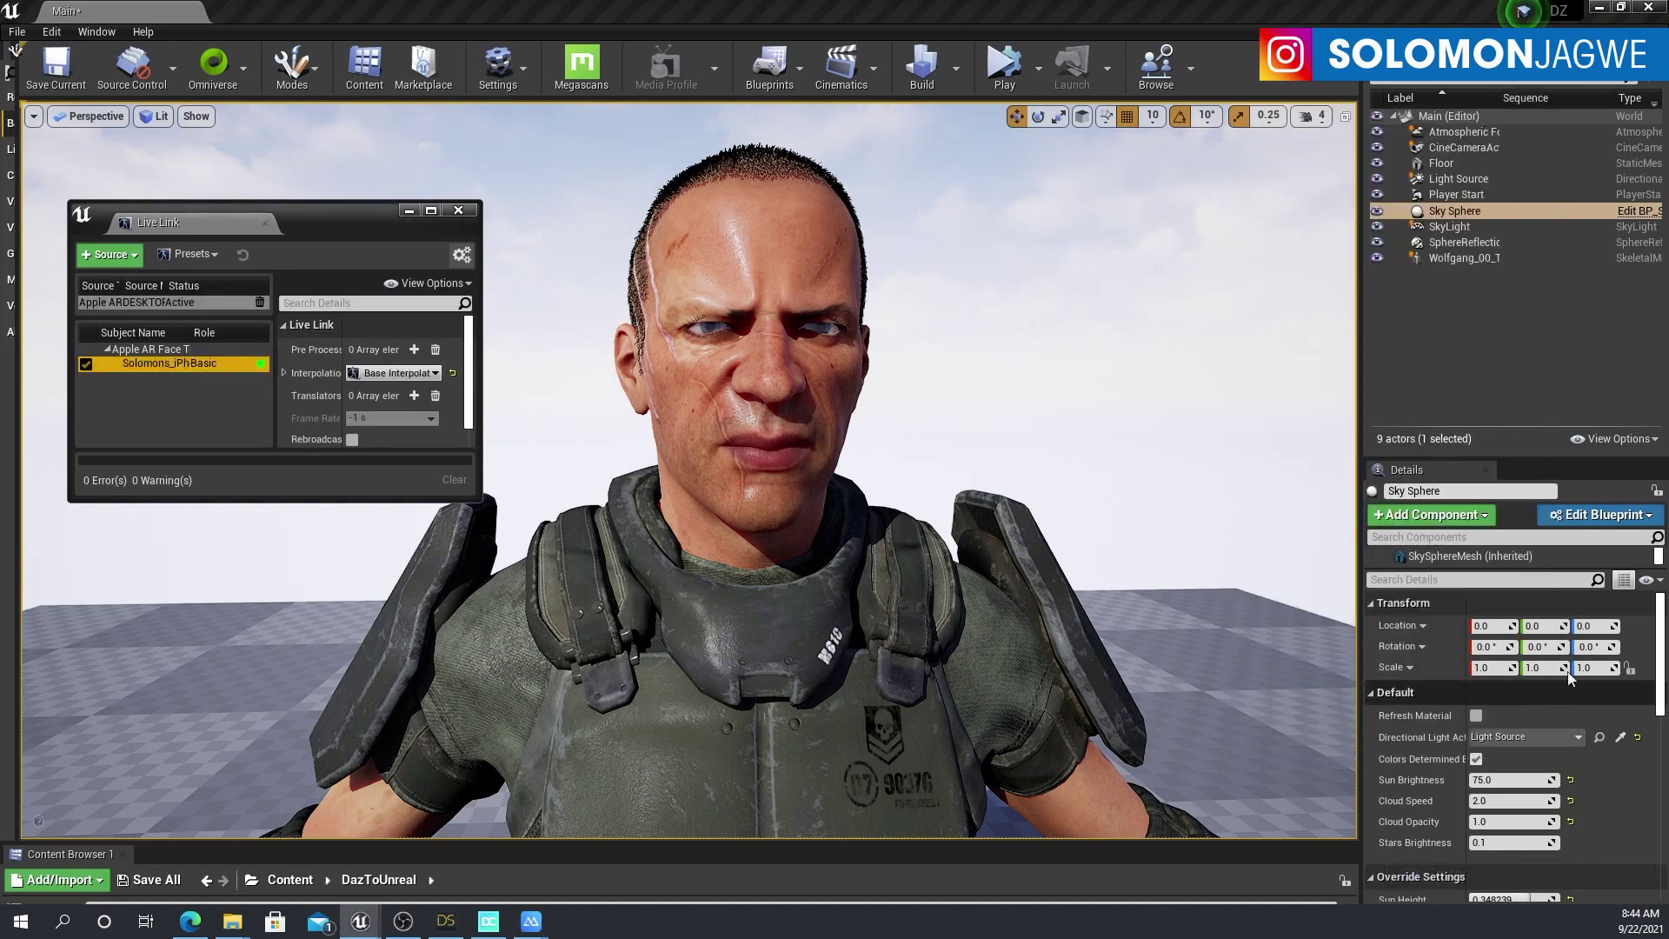
{"action": "left_click", "coordinate": [1481, 260]}
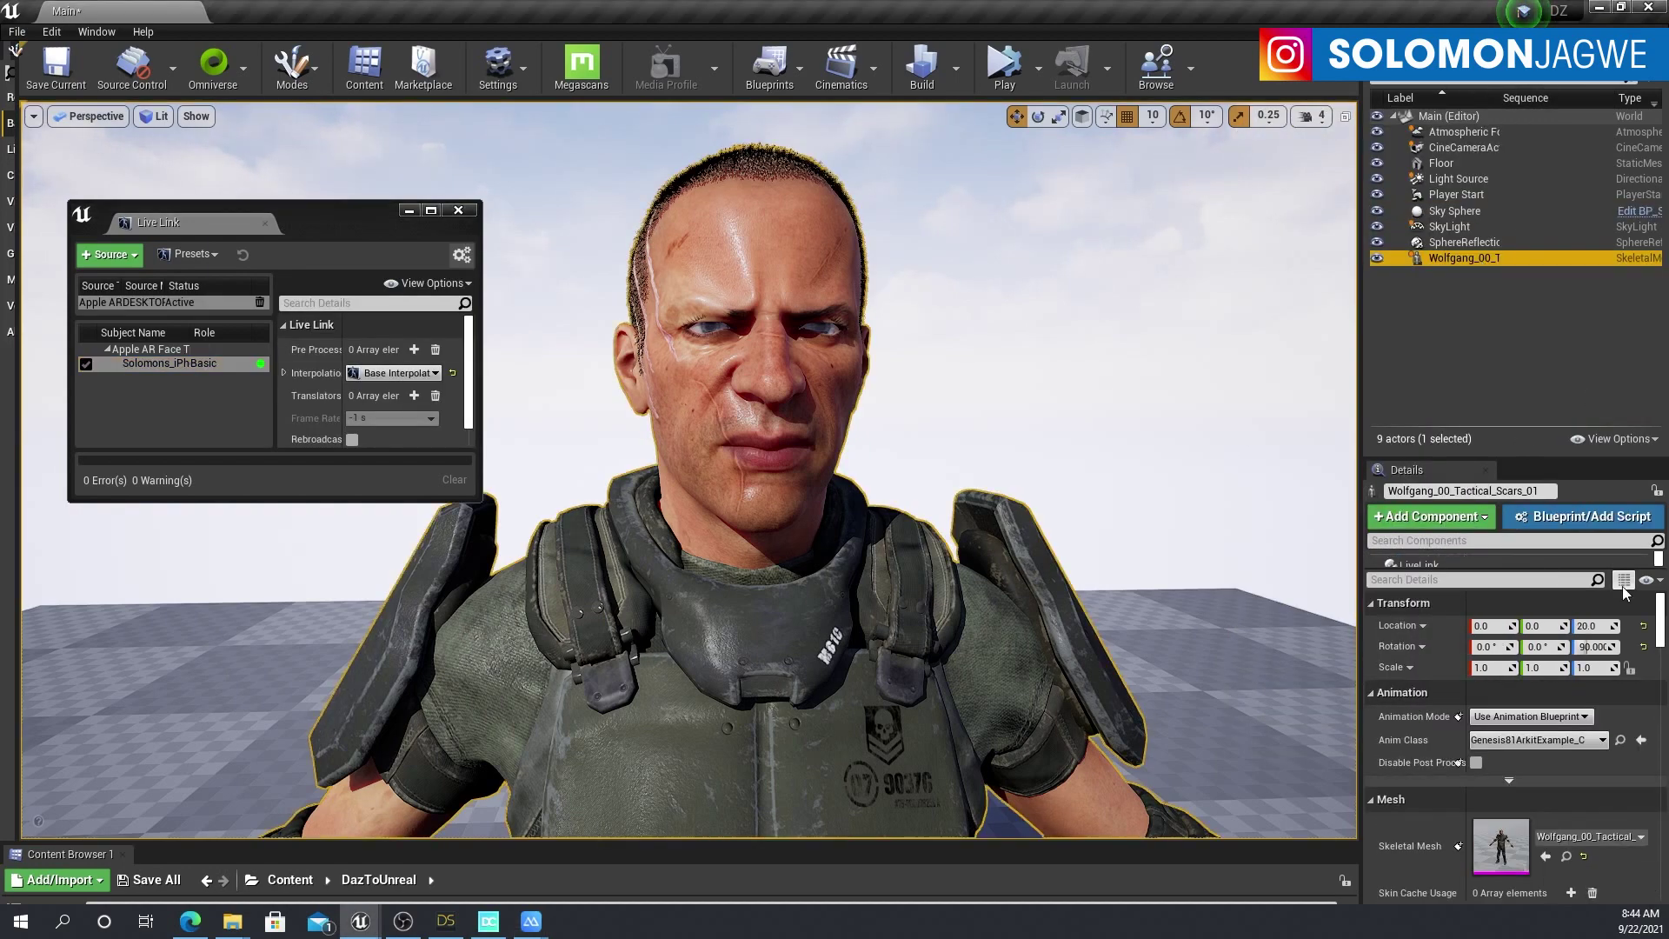
Step: Browse to the Genesis8_1 Animation folder and open the Genesis81ArkitExample animation blueprint
{"action": "left_click", "coordinate": [1621, 740]}
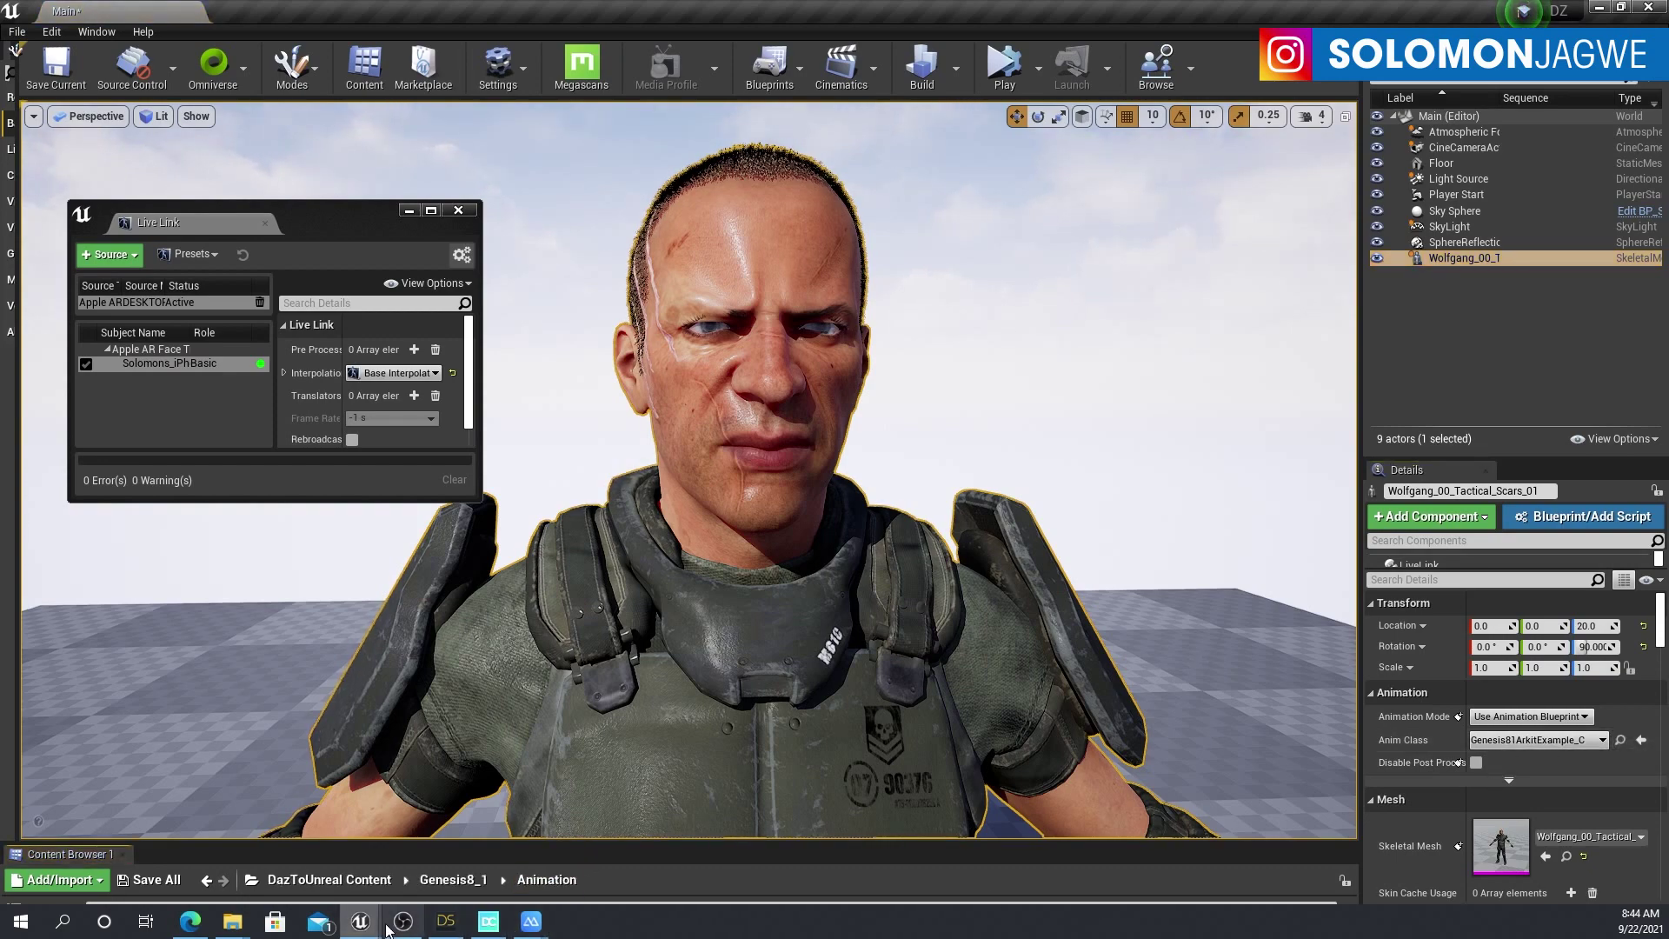
{"action": "mouse_move", "coordinate": [372, 929]}
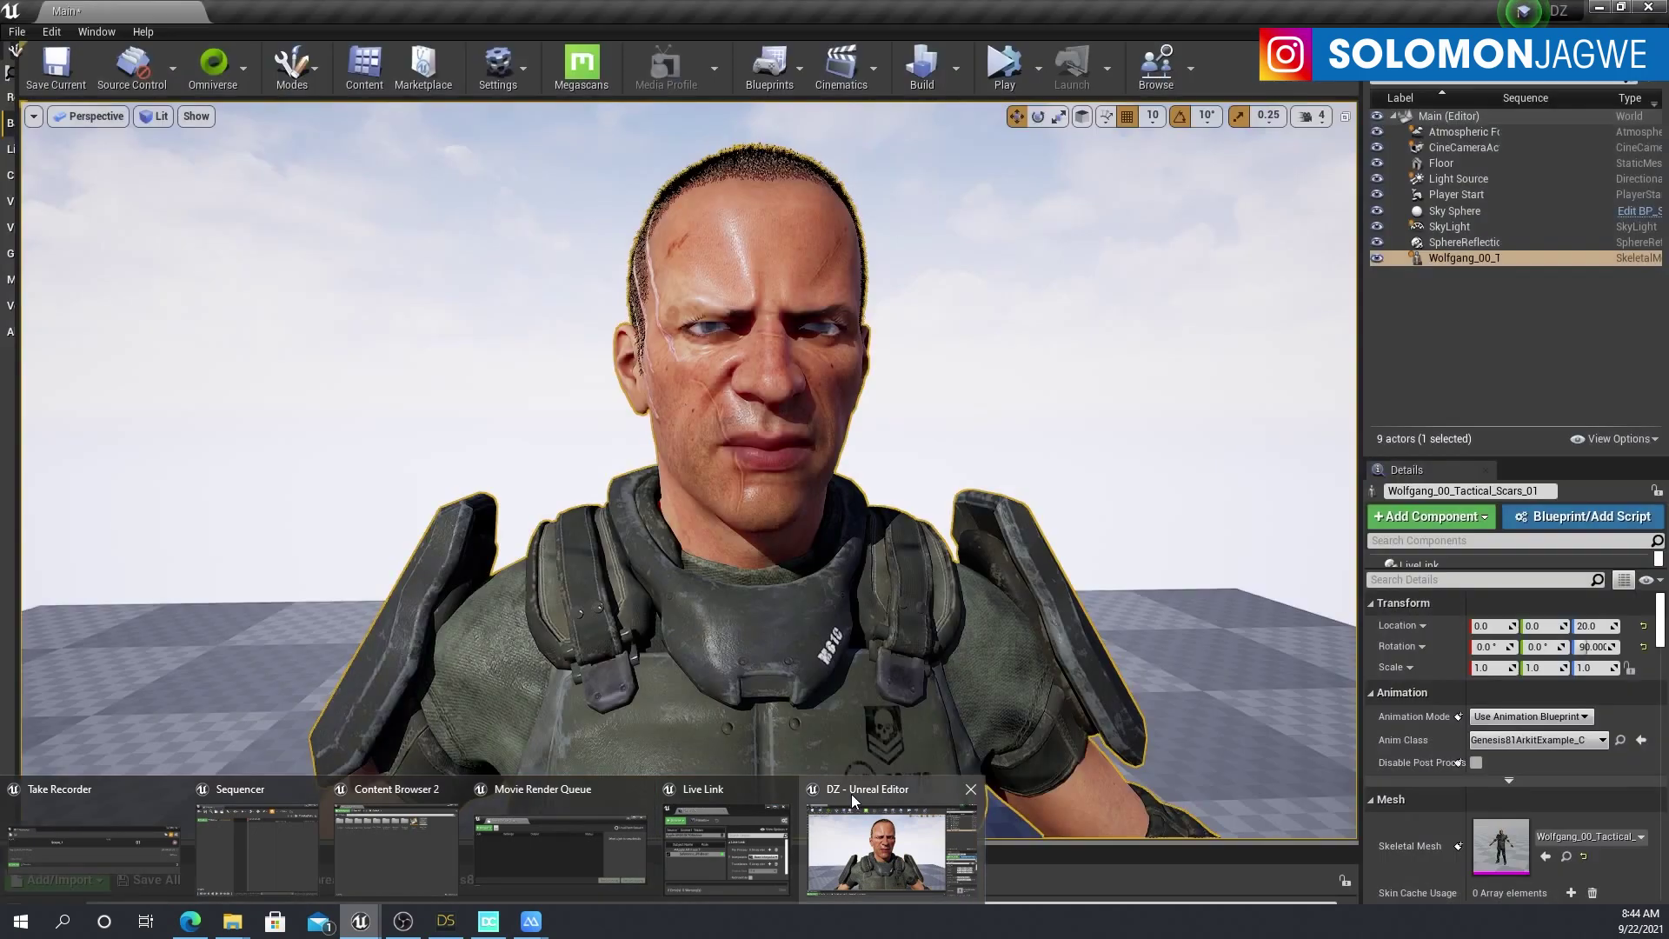
{"action": "left_click", "coordinate": [852, 794]}
{"action": "left_click_drag", "start_coordinate": [562, 842], "coordinate": [561, 659]}
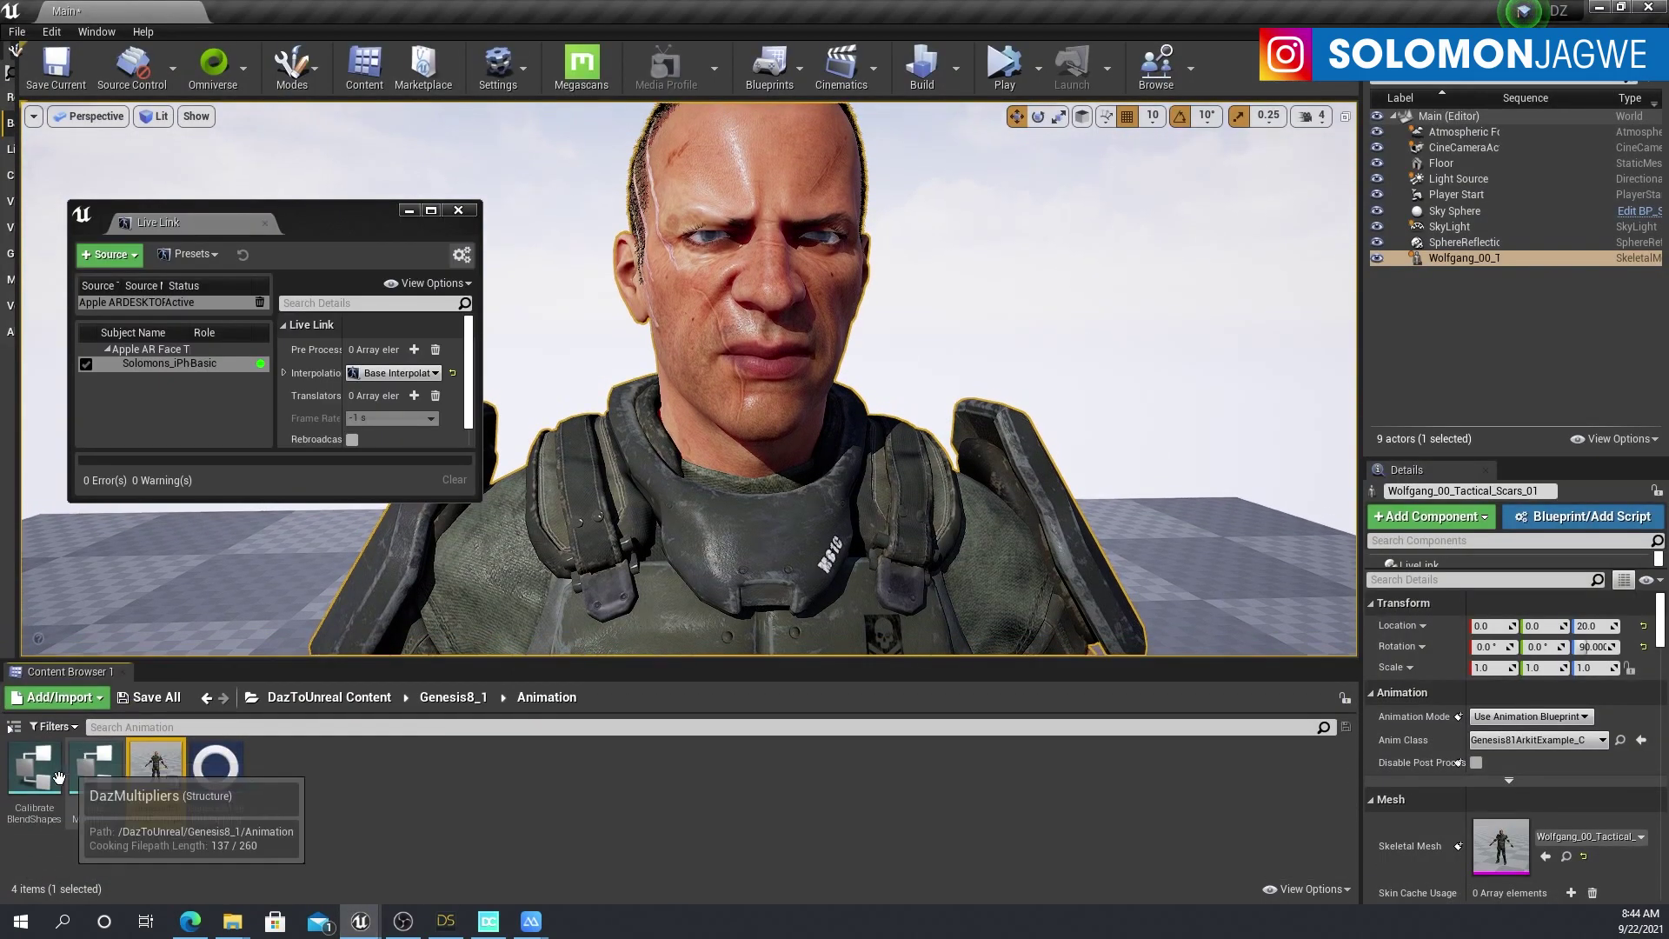
{"action": "double_click", "coordinate": [164, 772]}
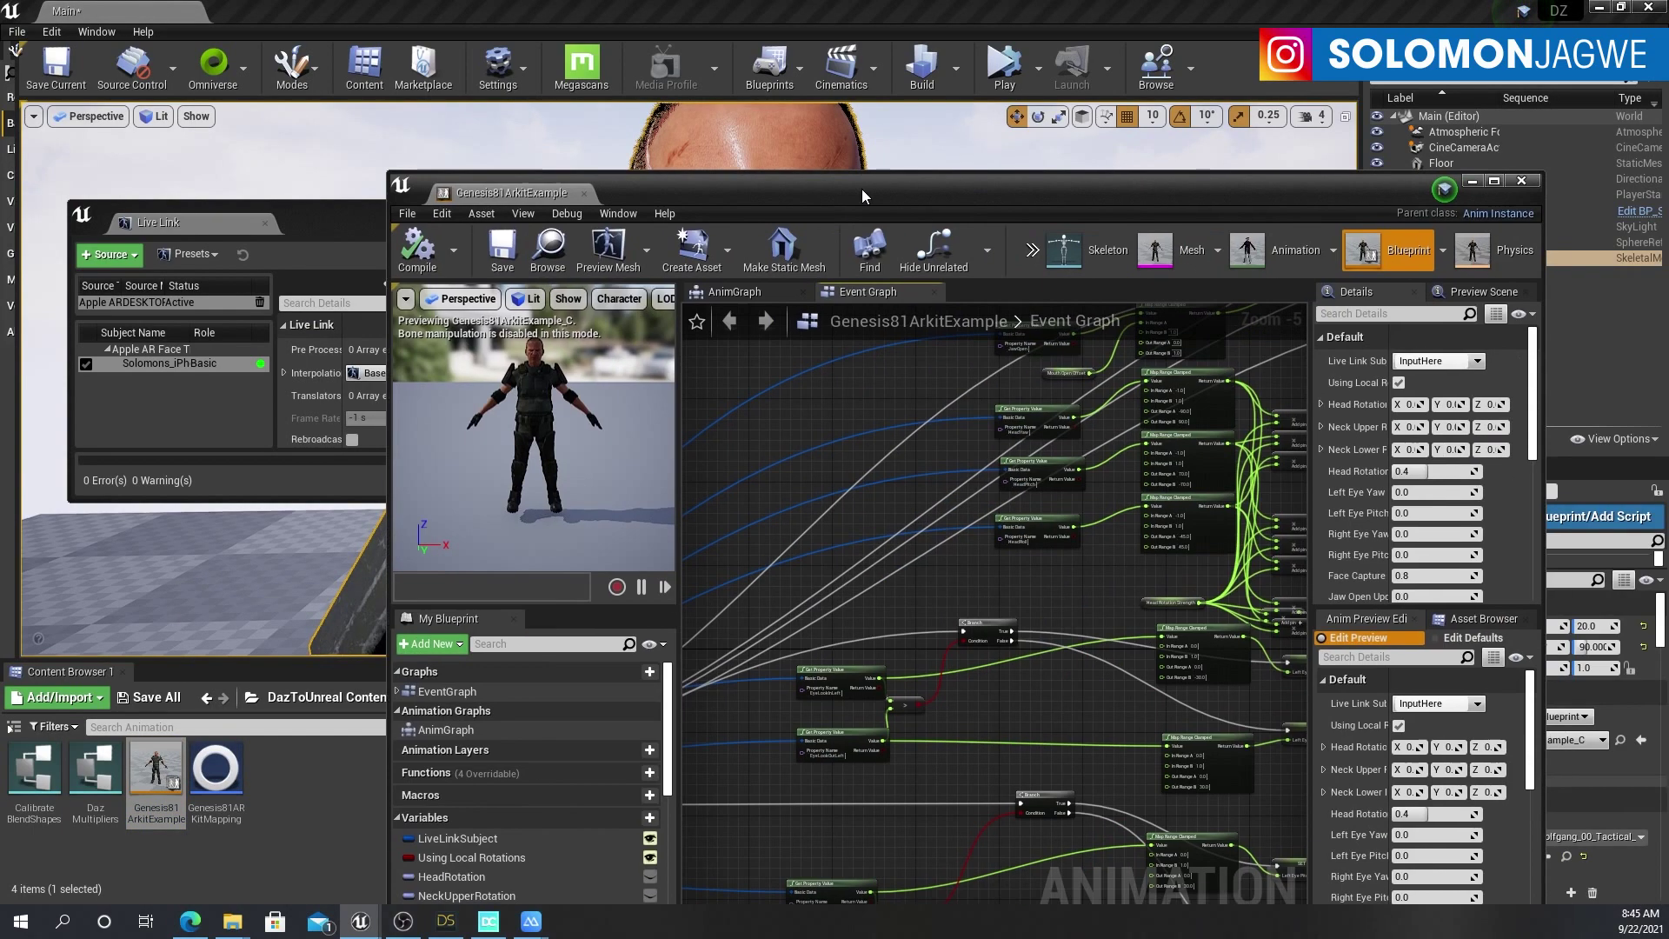
Step: Set the Live Link Subject node's default value to the iPhone subject
{"action": "left_click_drag", "start_coordinate": [862, 190], "coordinate": [614, 117]}
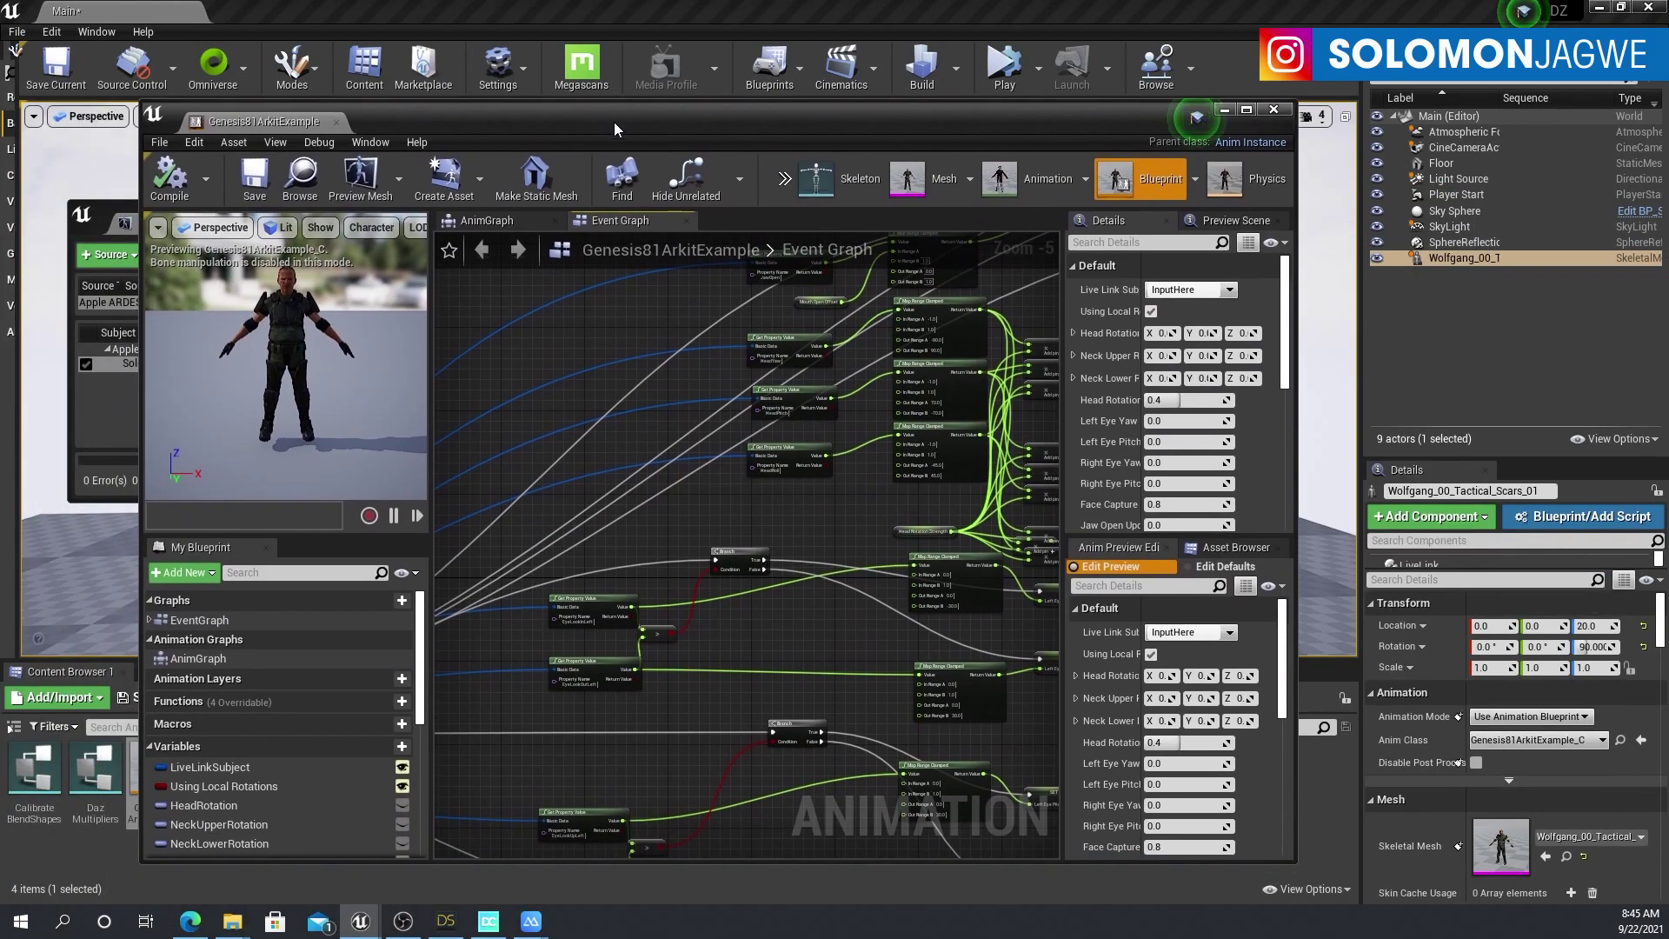
{"action": "scroll", "coordinate": [709, 561], "scroll_direction": "down", "scroll_amount": 5}
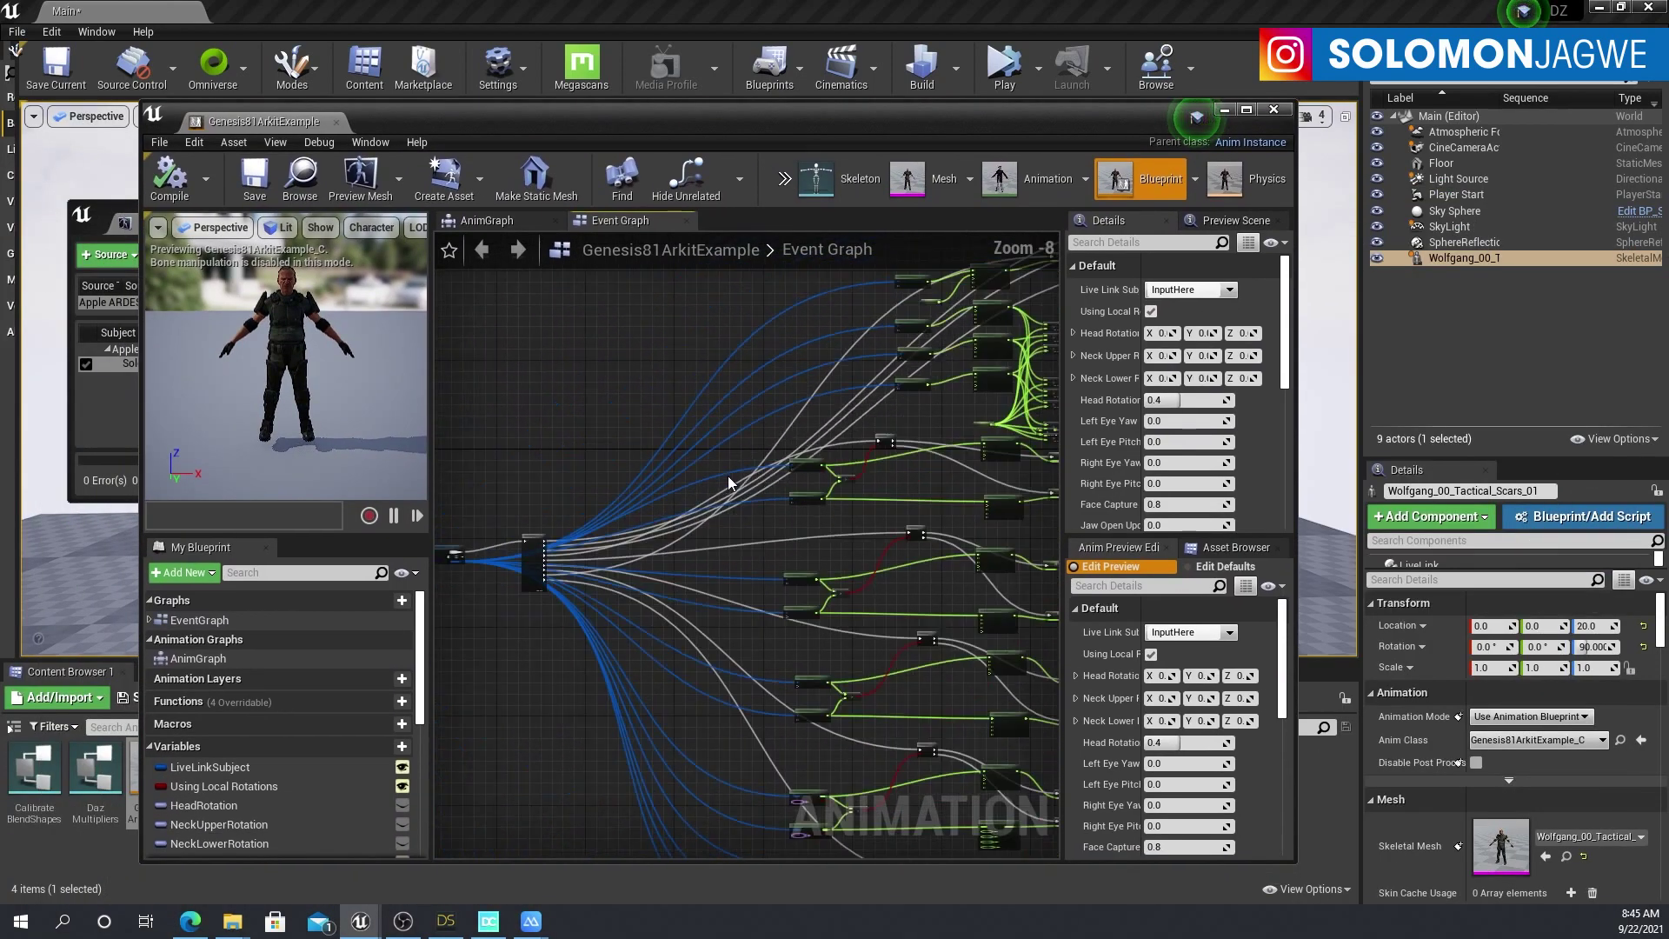
{"action": "scroll", "coordinate": [731, 511], "scroll_direction": "up", "scroll_amount": 11}
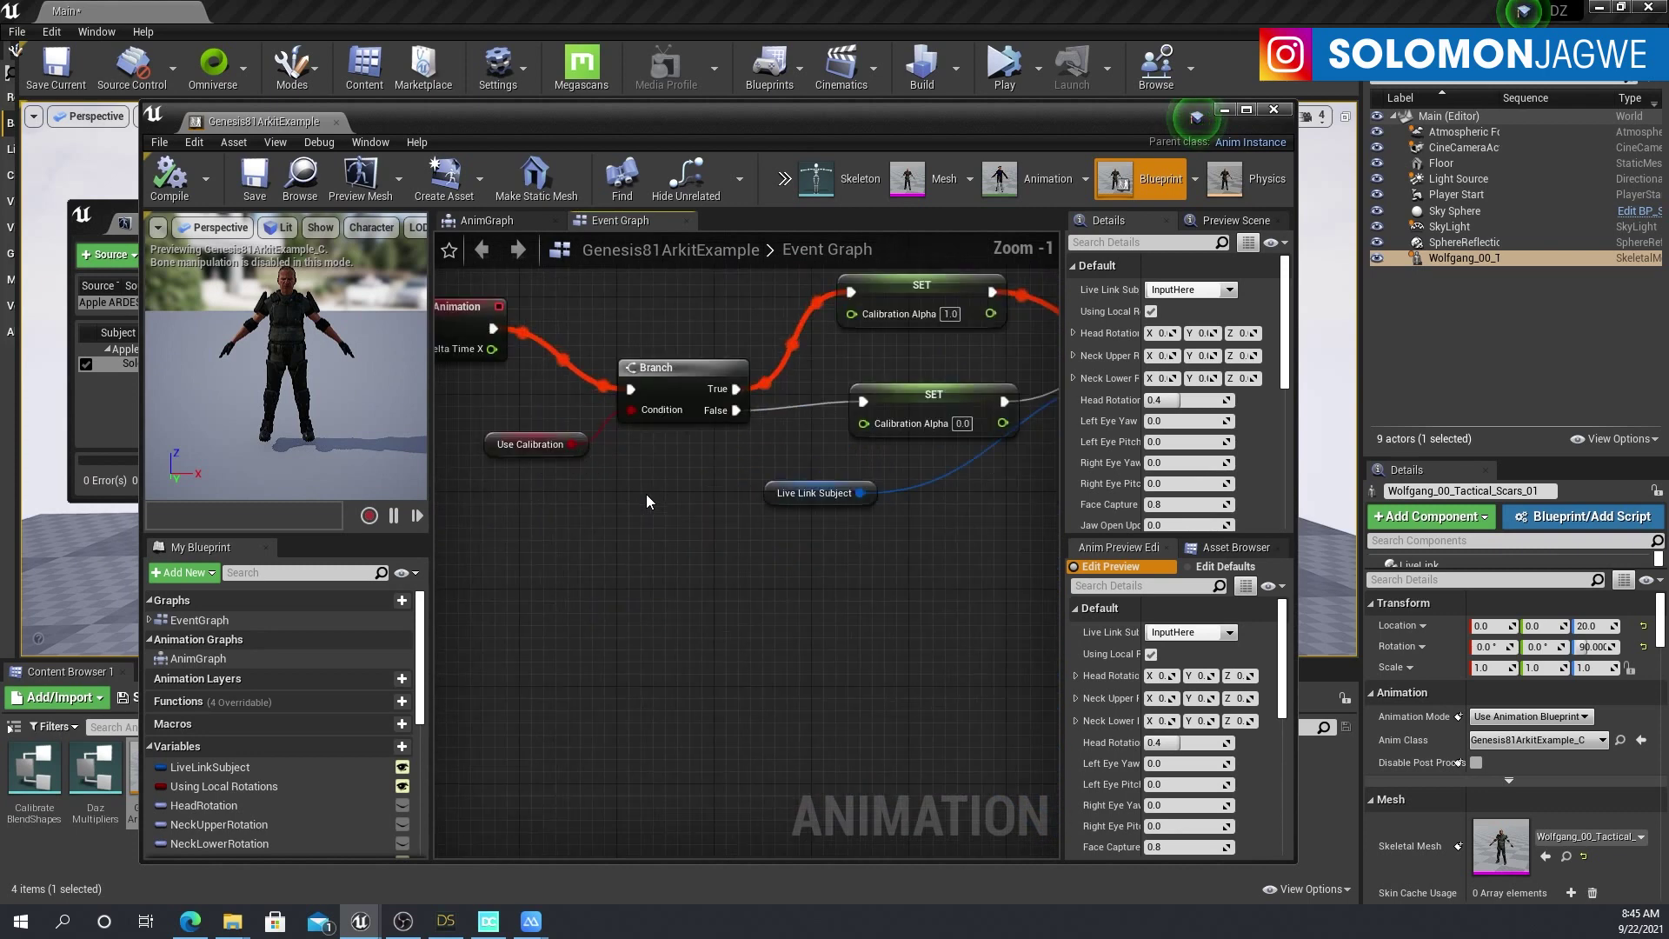
{"action": "left_click", "coordinate": [824, 494]}
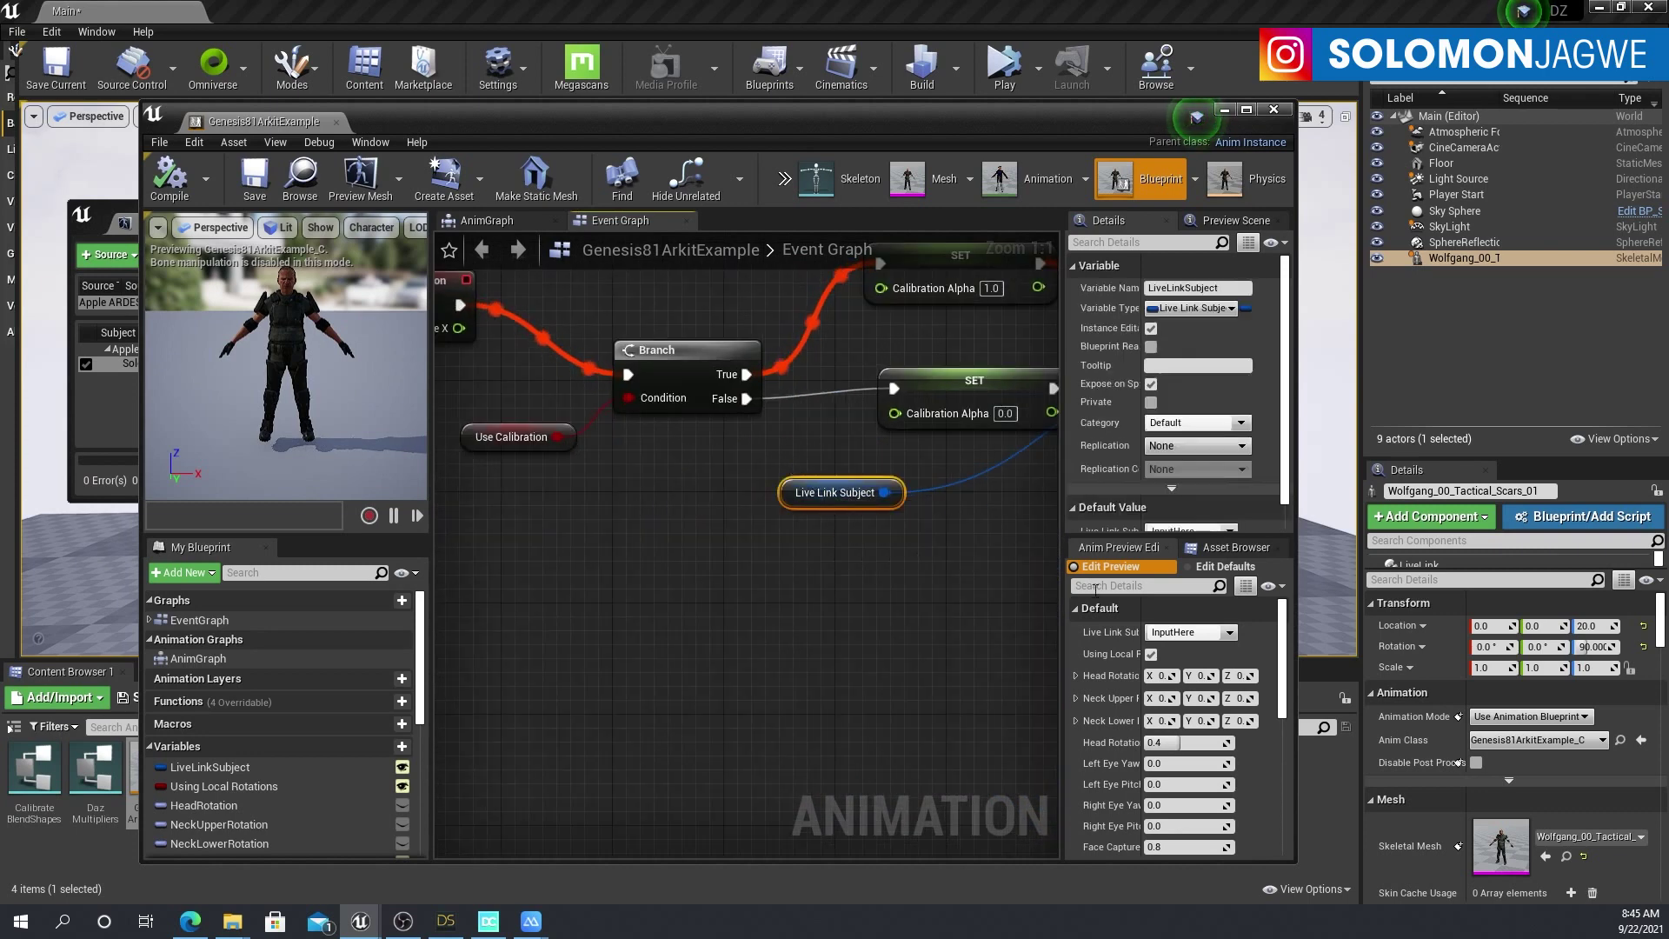
{"action": "scroll", "coordinate": [1278, 443], "scroll_direction": "down", "scroll_amount": 2}
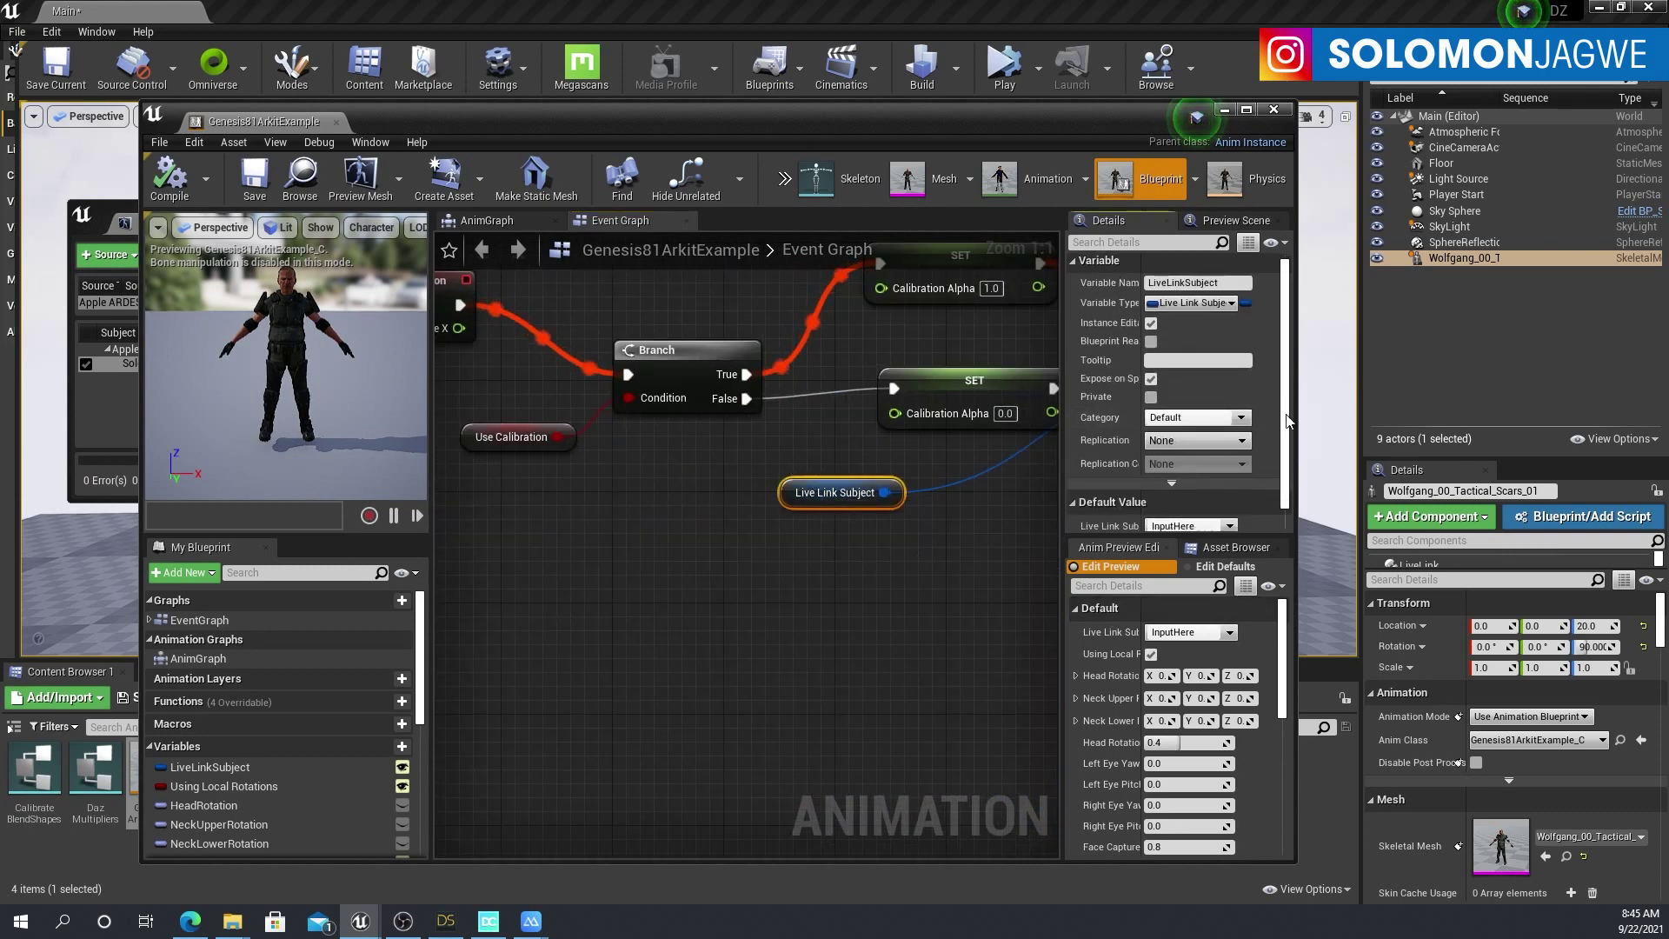
{"action": "left_click", "coordinate": [1231, 511]}
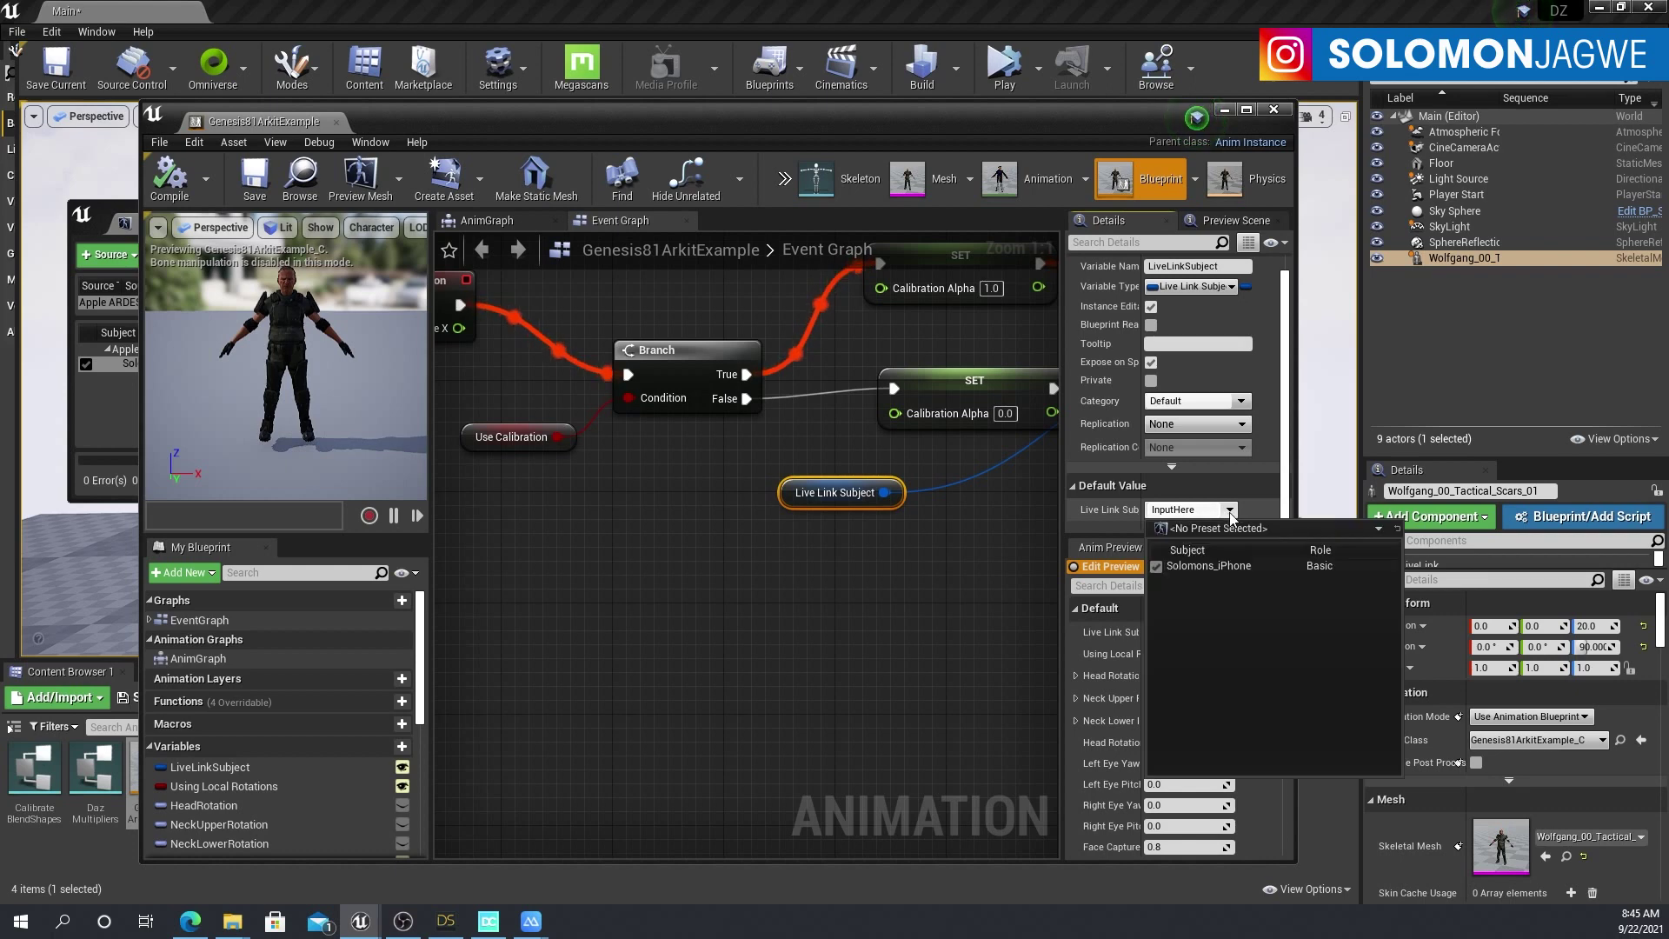
{"action": "left_click", "coordinate": [1225, 567]}
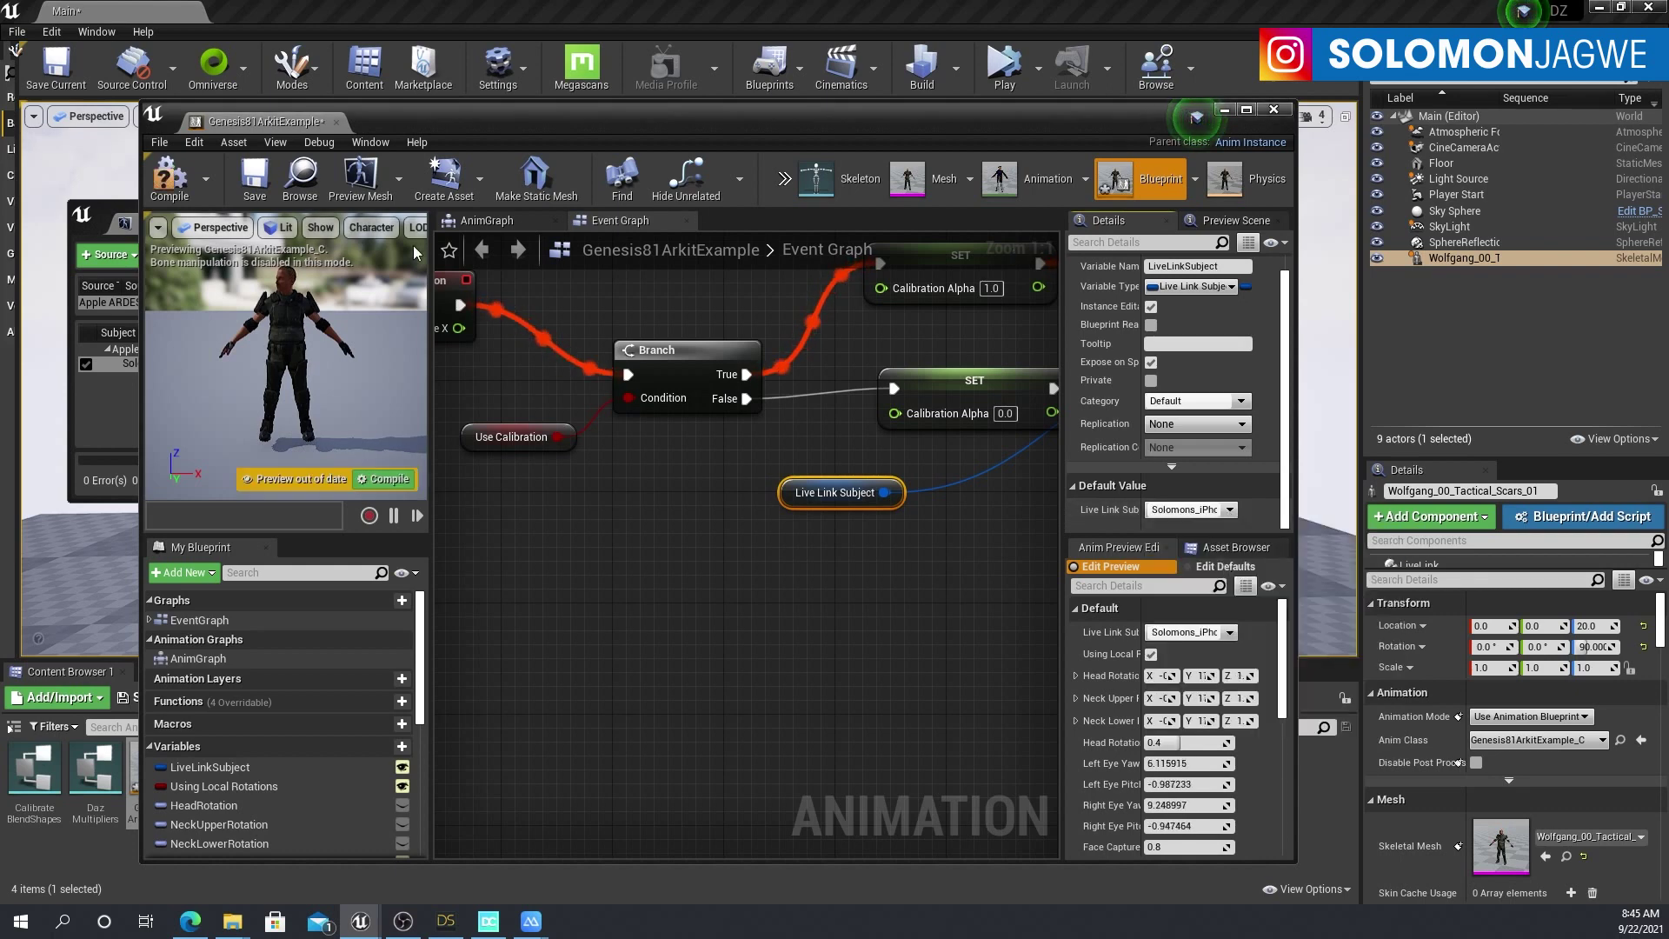
Step: Save and compile the Genesis81ArkitExample blueprint, then close its editor
{"action": "left_click", "coordinate": [255, 178]}
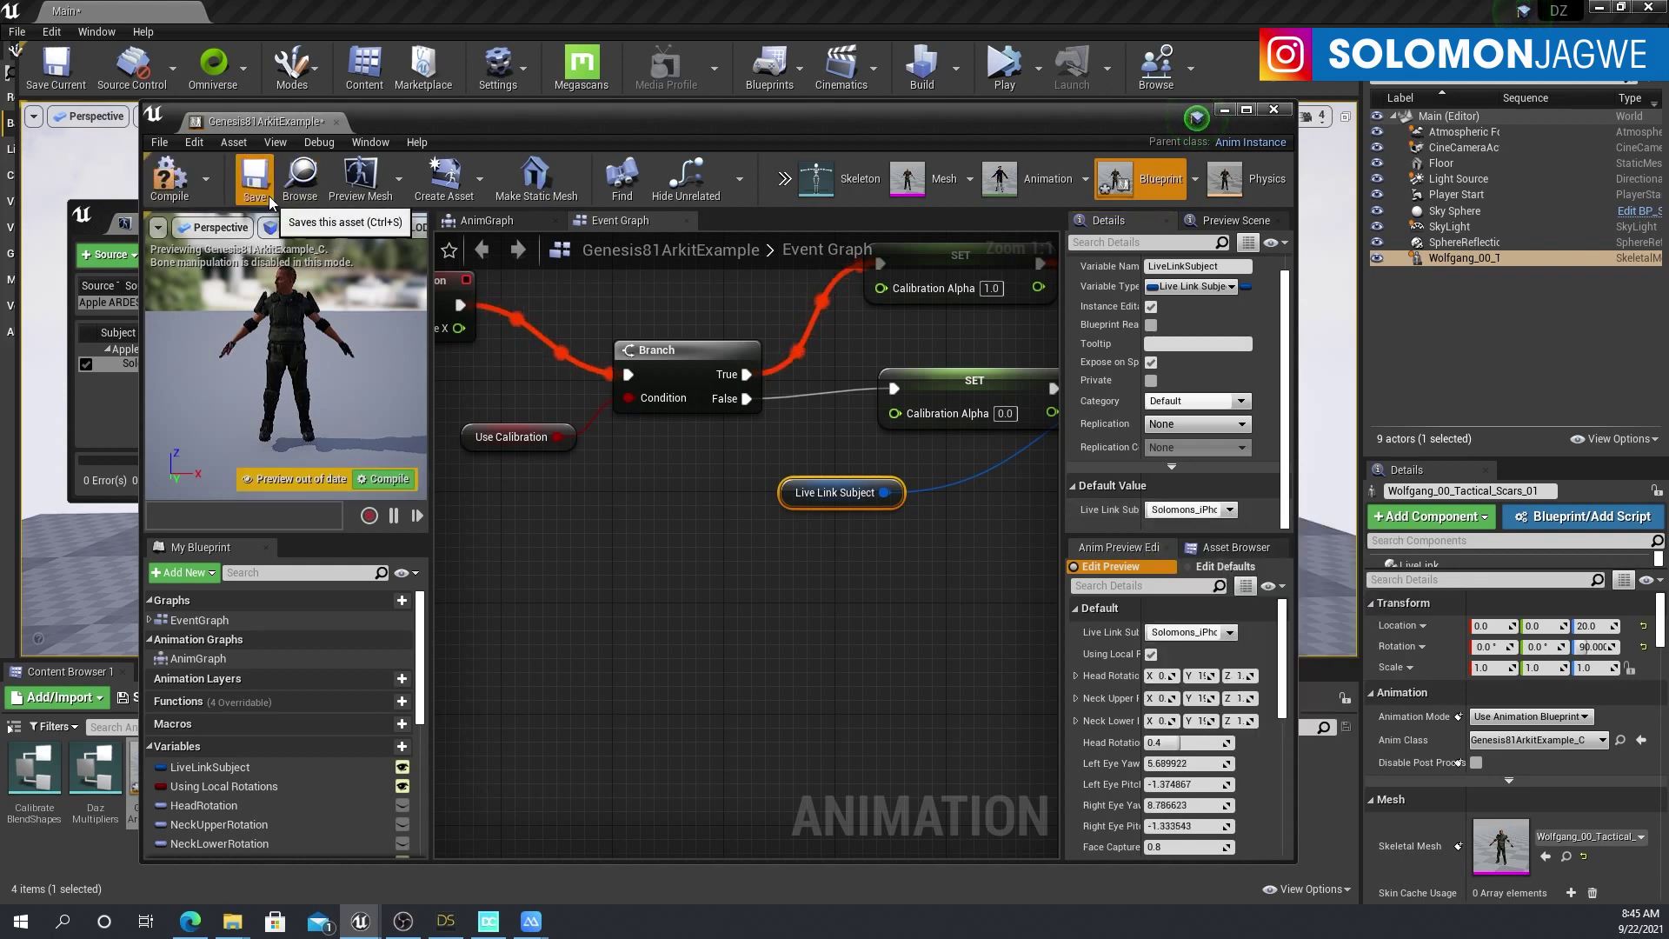
{"action": "left_click", "coordinate": [183, 188]}
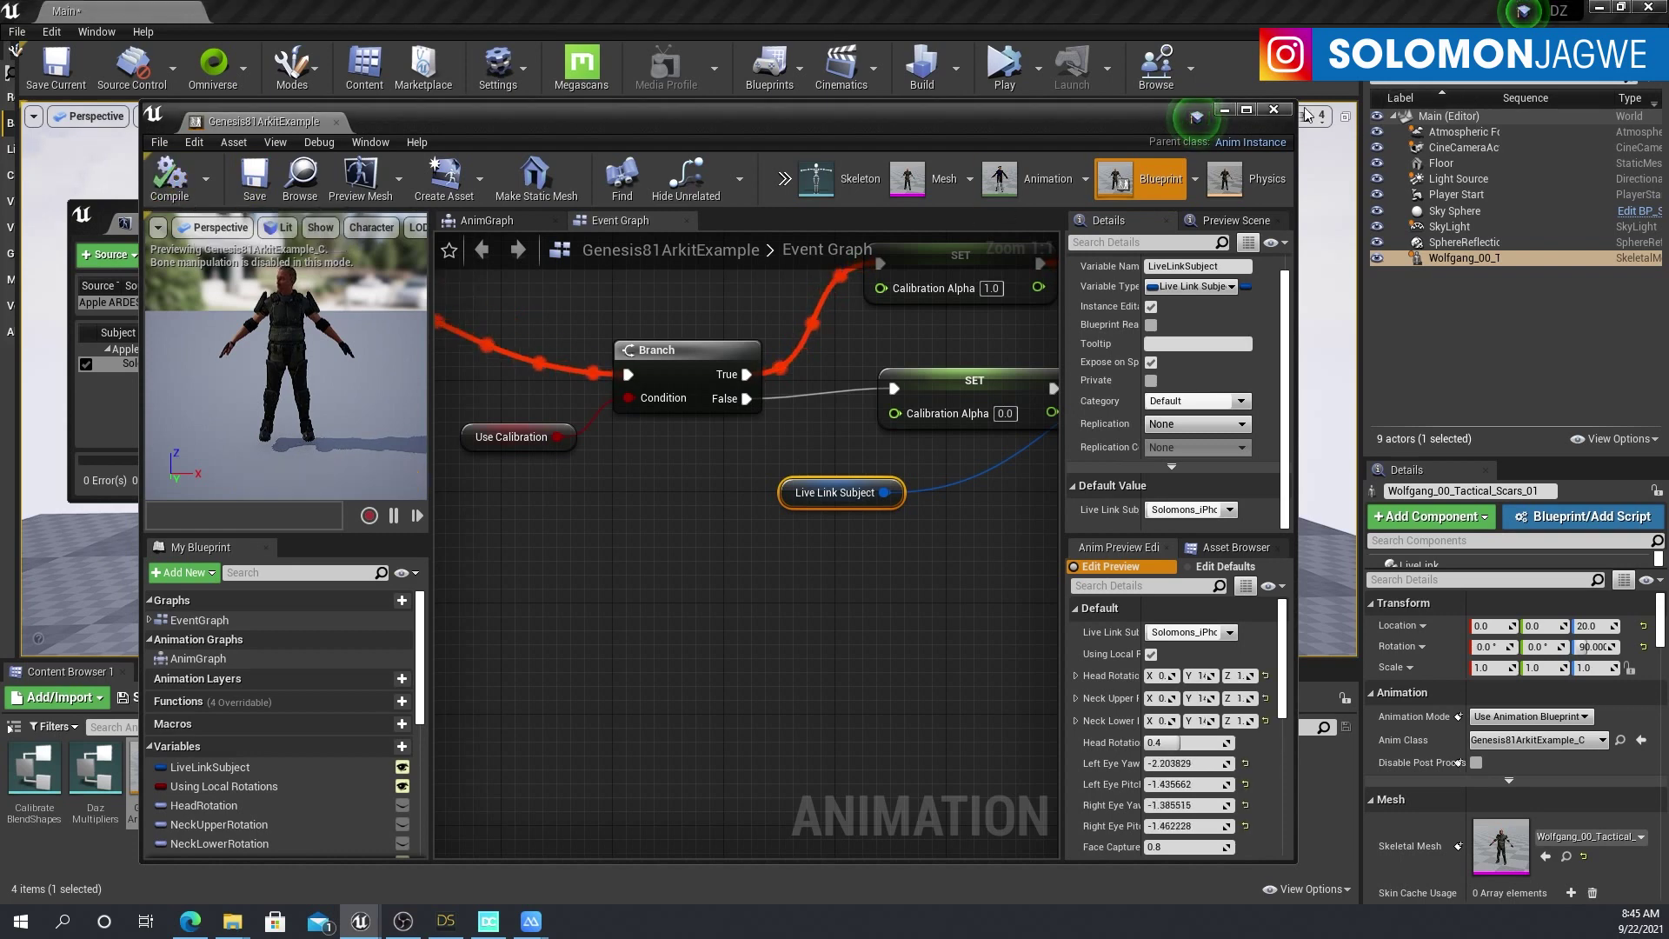
{"action": "left_click", "coordinate": [1275, 113]}
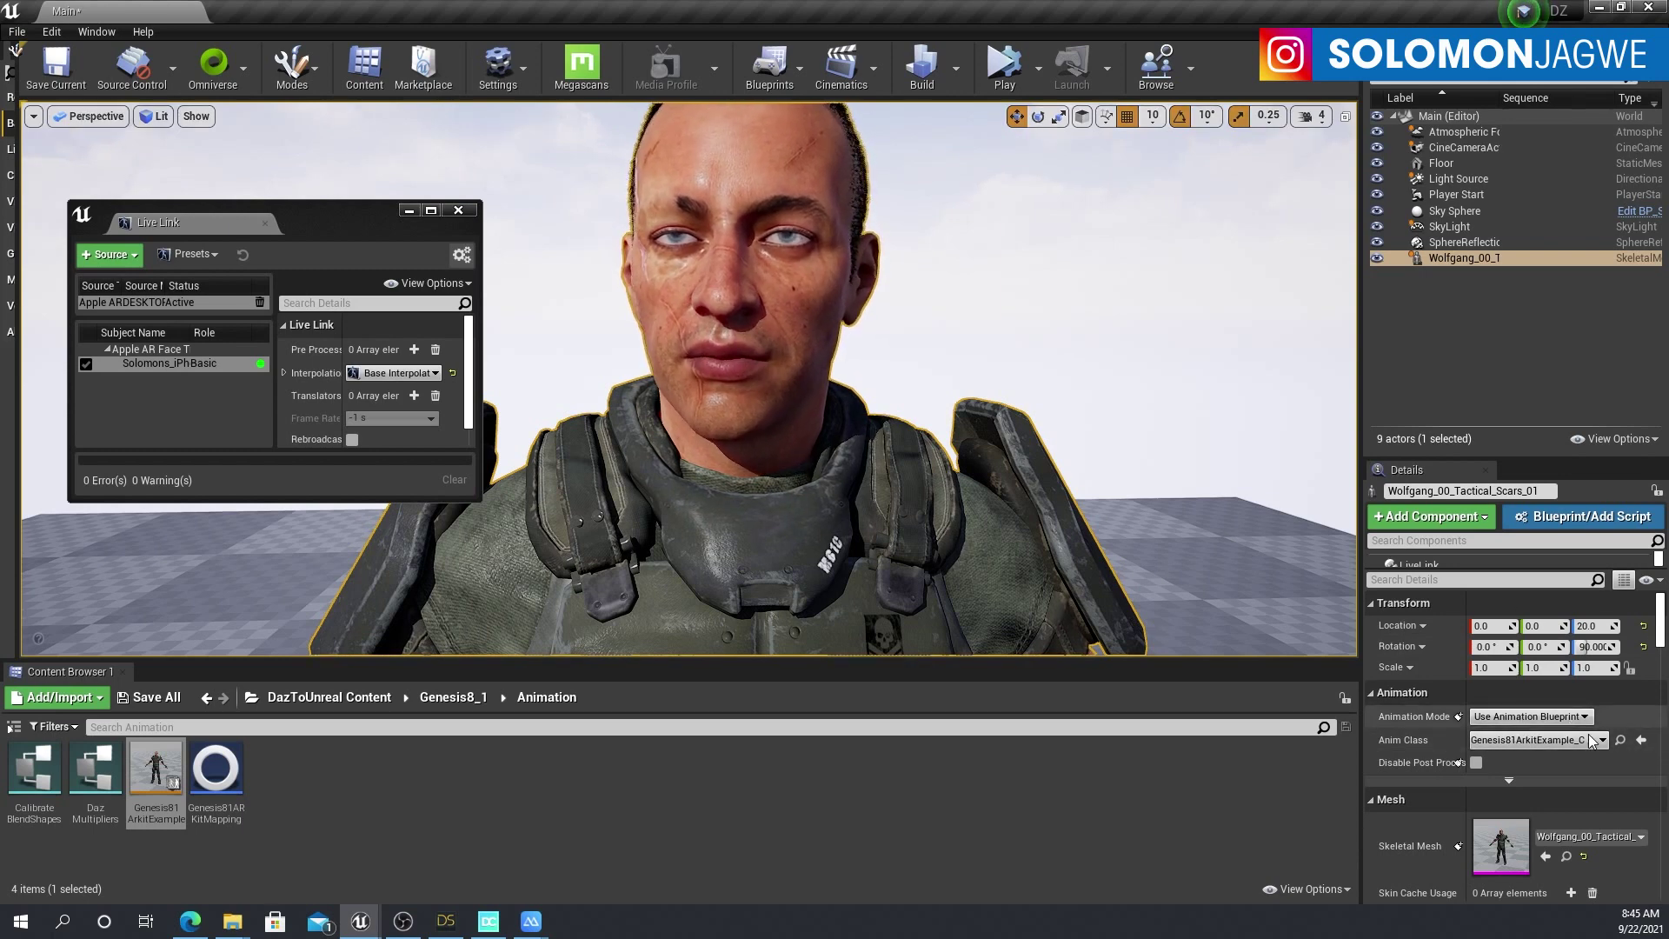
Step: Recheck the Genesis81ArkitExample Event Graph, close it, and move the Live Link window to the viewport's right
{"action": "left_click", "coordinate": [1620, 740]}
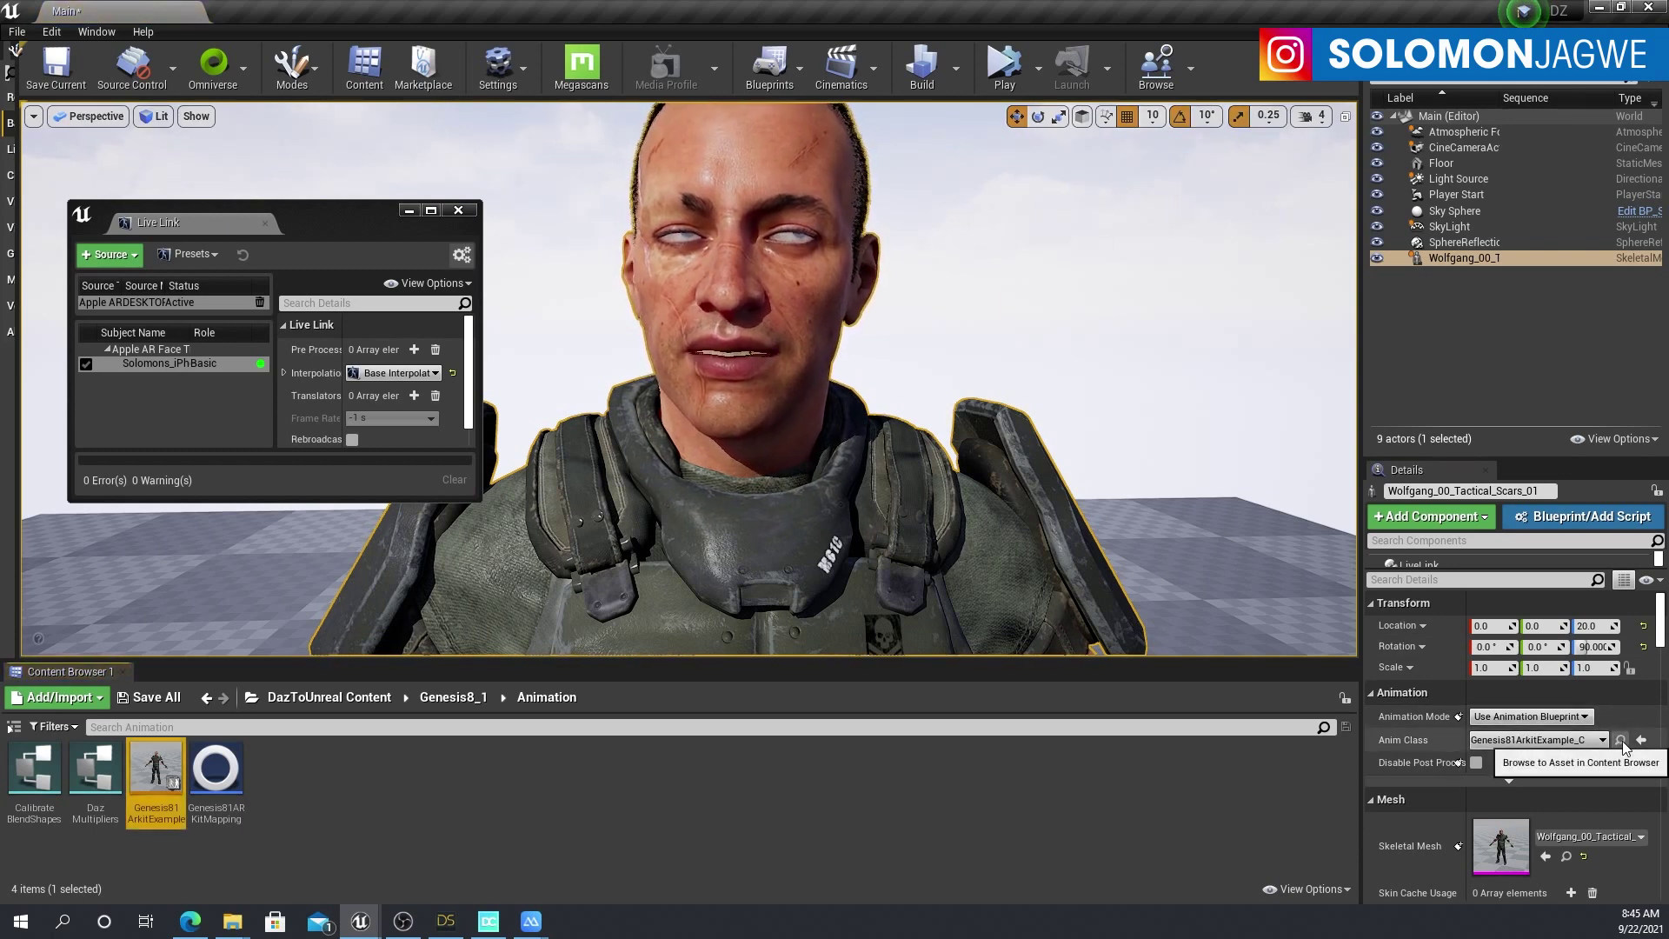
{"action": "double_click", "coordinate": [161, 774]}
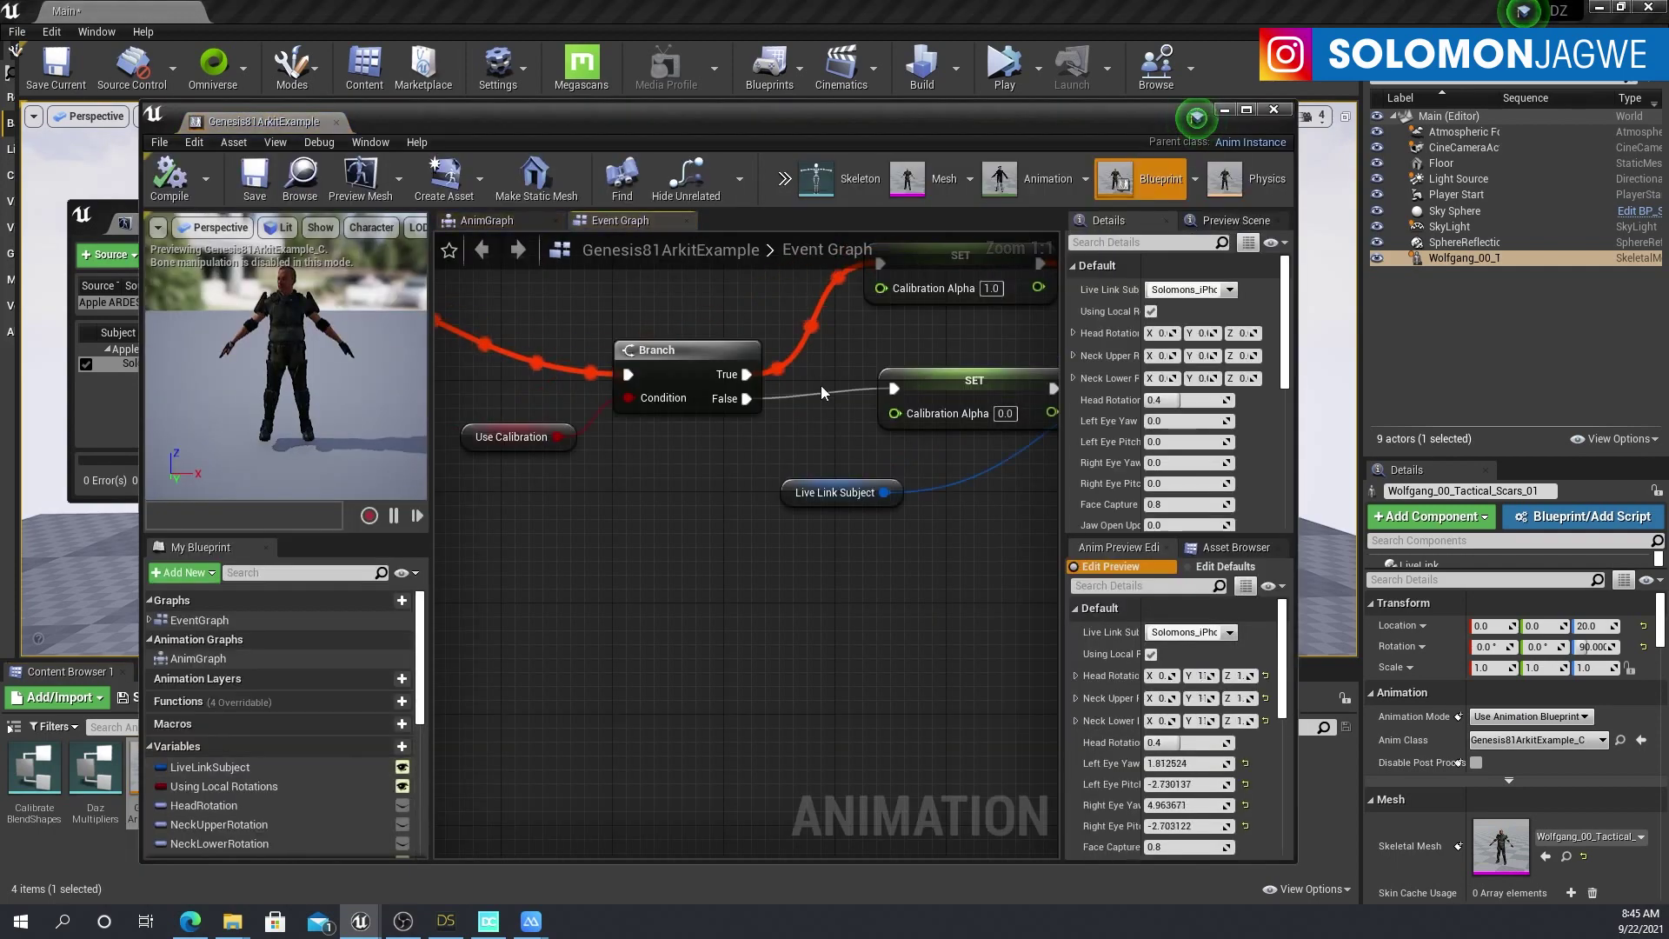
{"action": "right_click_drag", "start_coordinate": [880, 556], "coordinate": [796, 577]}
{"action": "scroll", "coordinate": [802, 576], "scroll_direction": "down", "scroll_amount": 5}
{"action": "scroll", "coordinate": [801, 576], "scroll_direction": "up", "scroll_amount": 5}
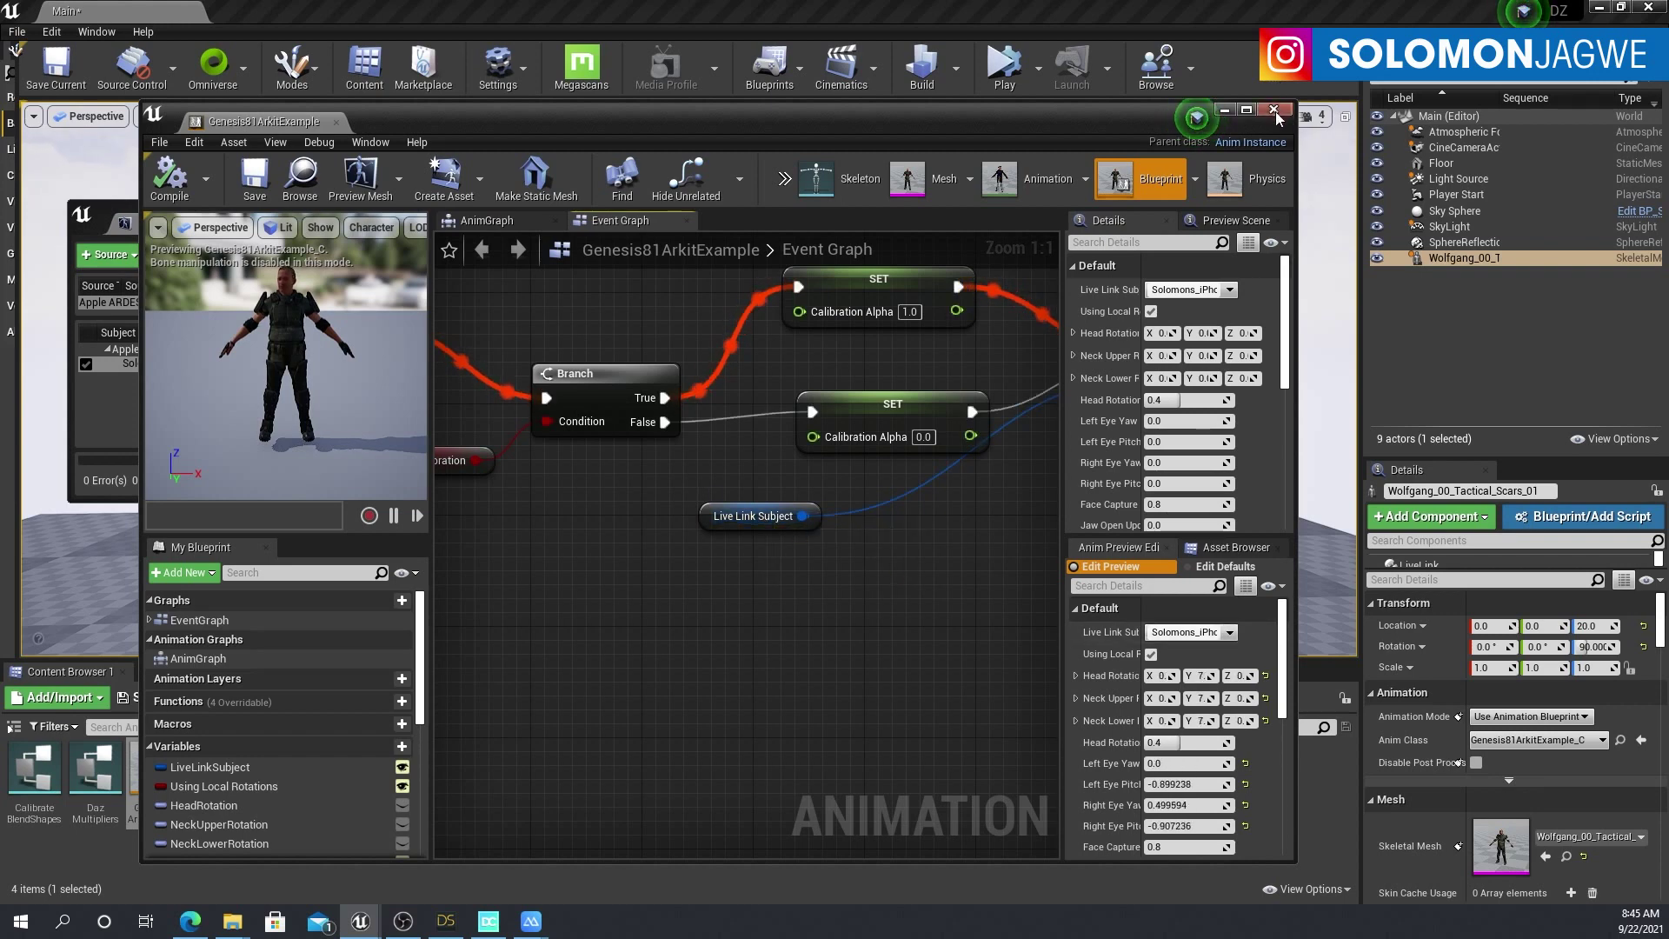
{"action": "left_click", "coordinate": [1275, 110]}
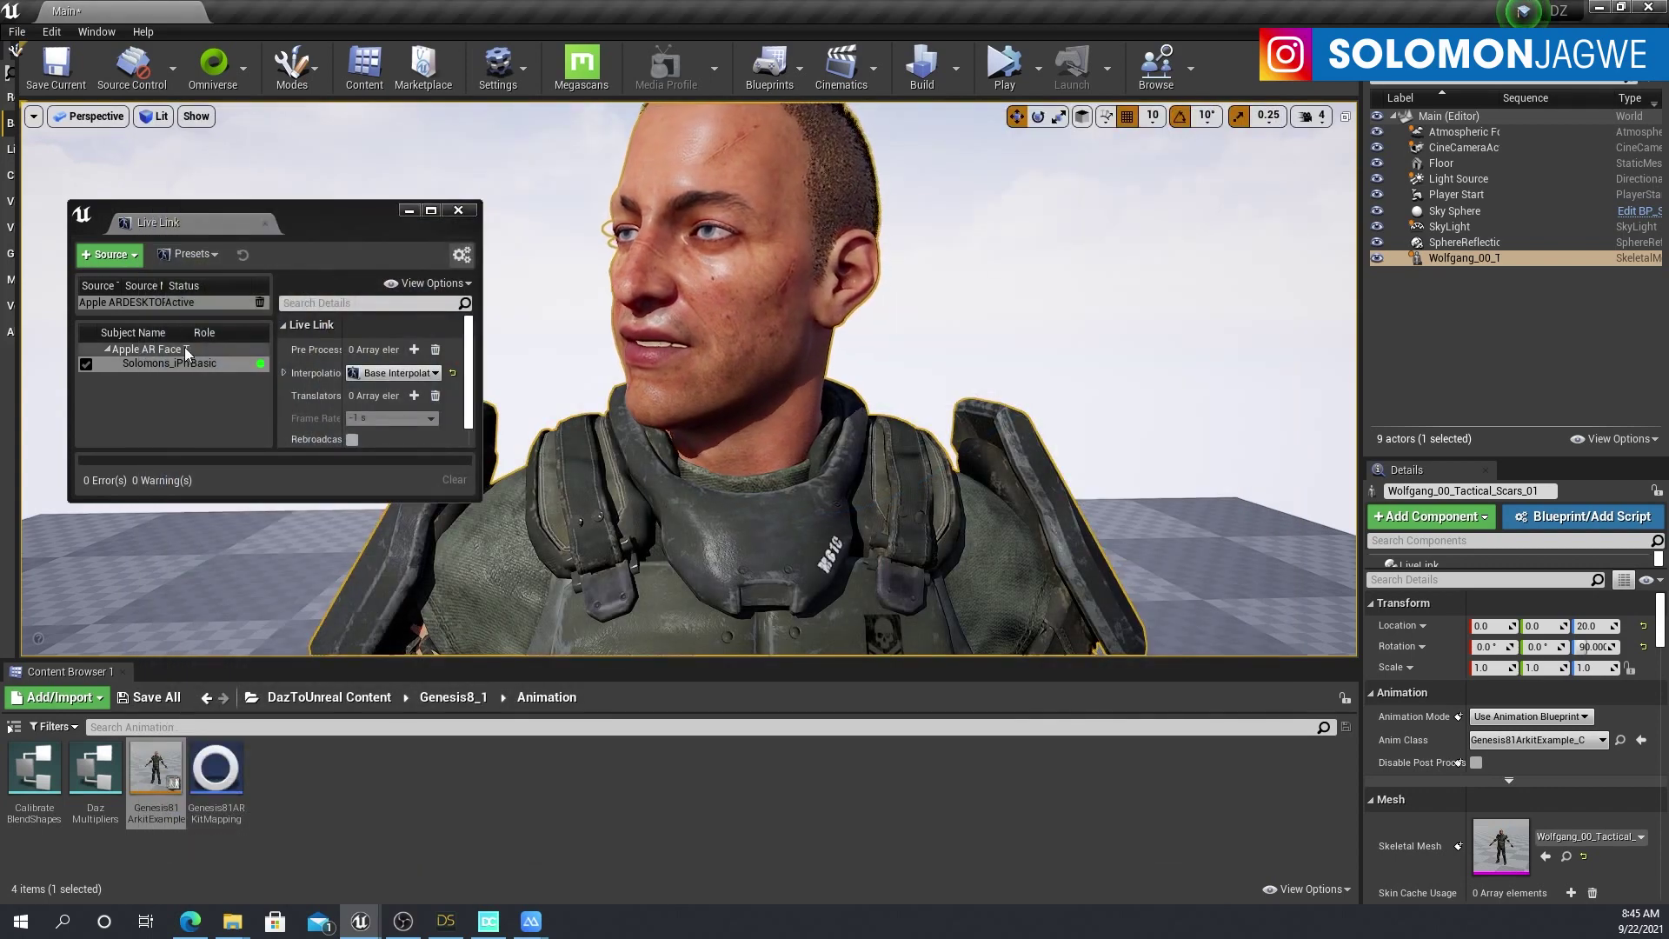
{"action": "left_click_drag", "start_coordinate": [308, 230], "coordinate": [1141, 248]}
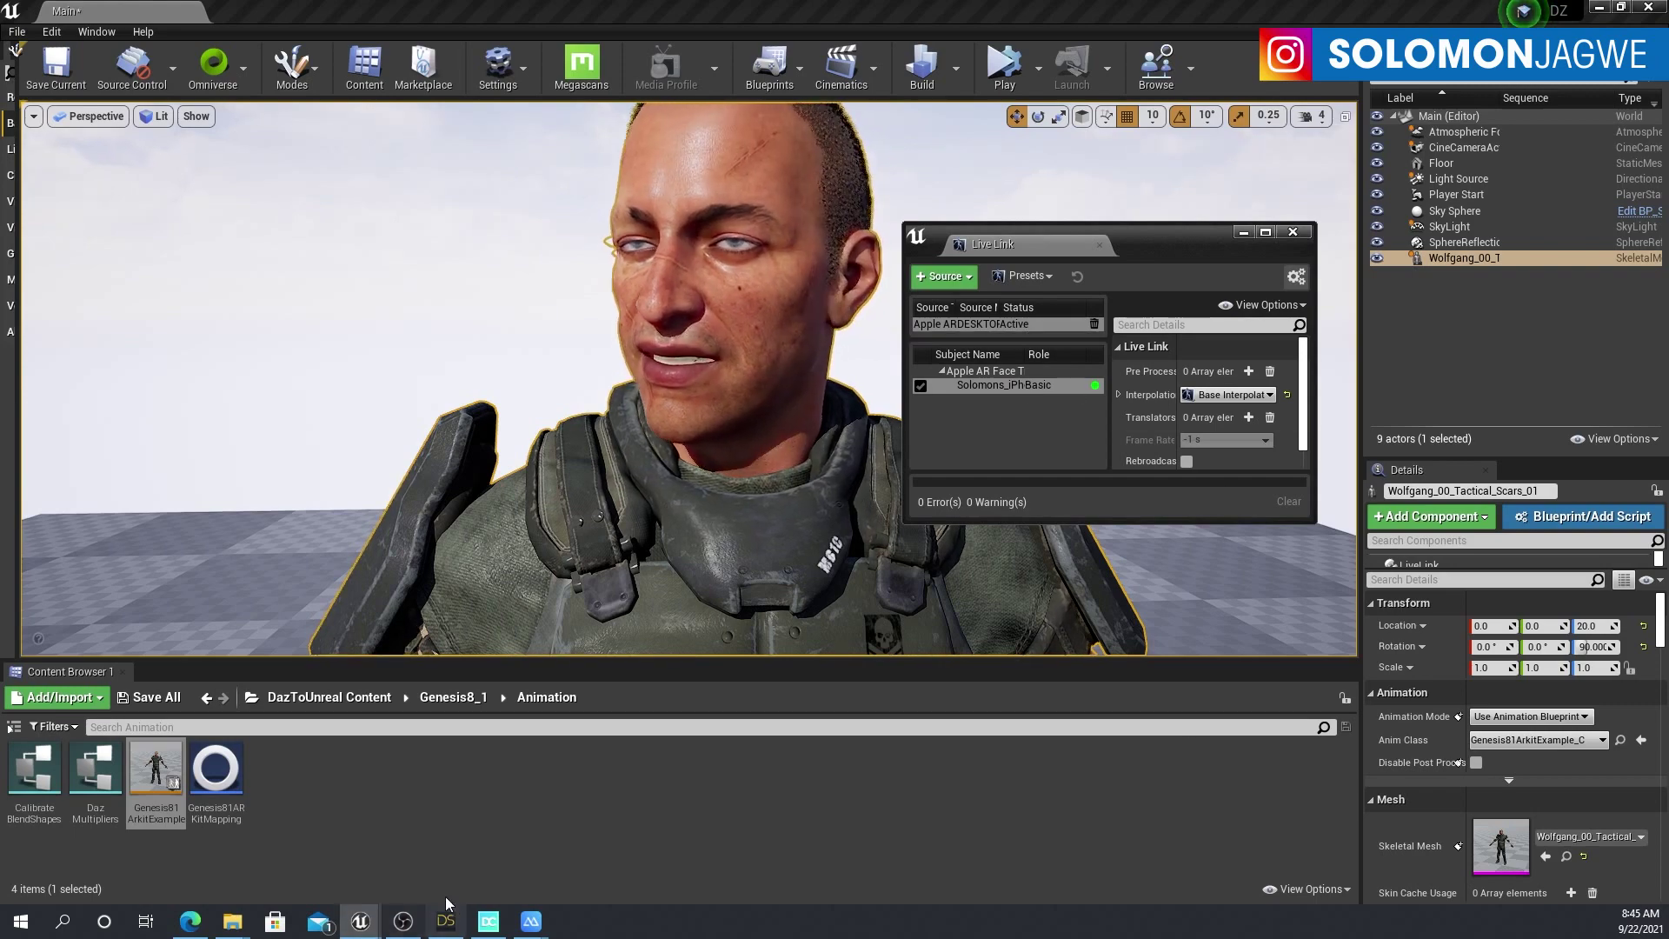
Step: Bring the ApowerMirror phone-mirror window in front of the Unreal editor
{"action": "mouse_move", "coordinate": [520, 929]}
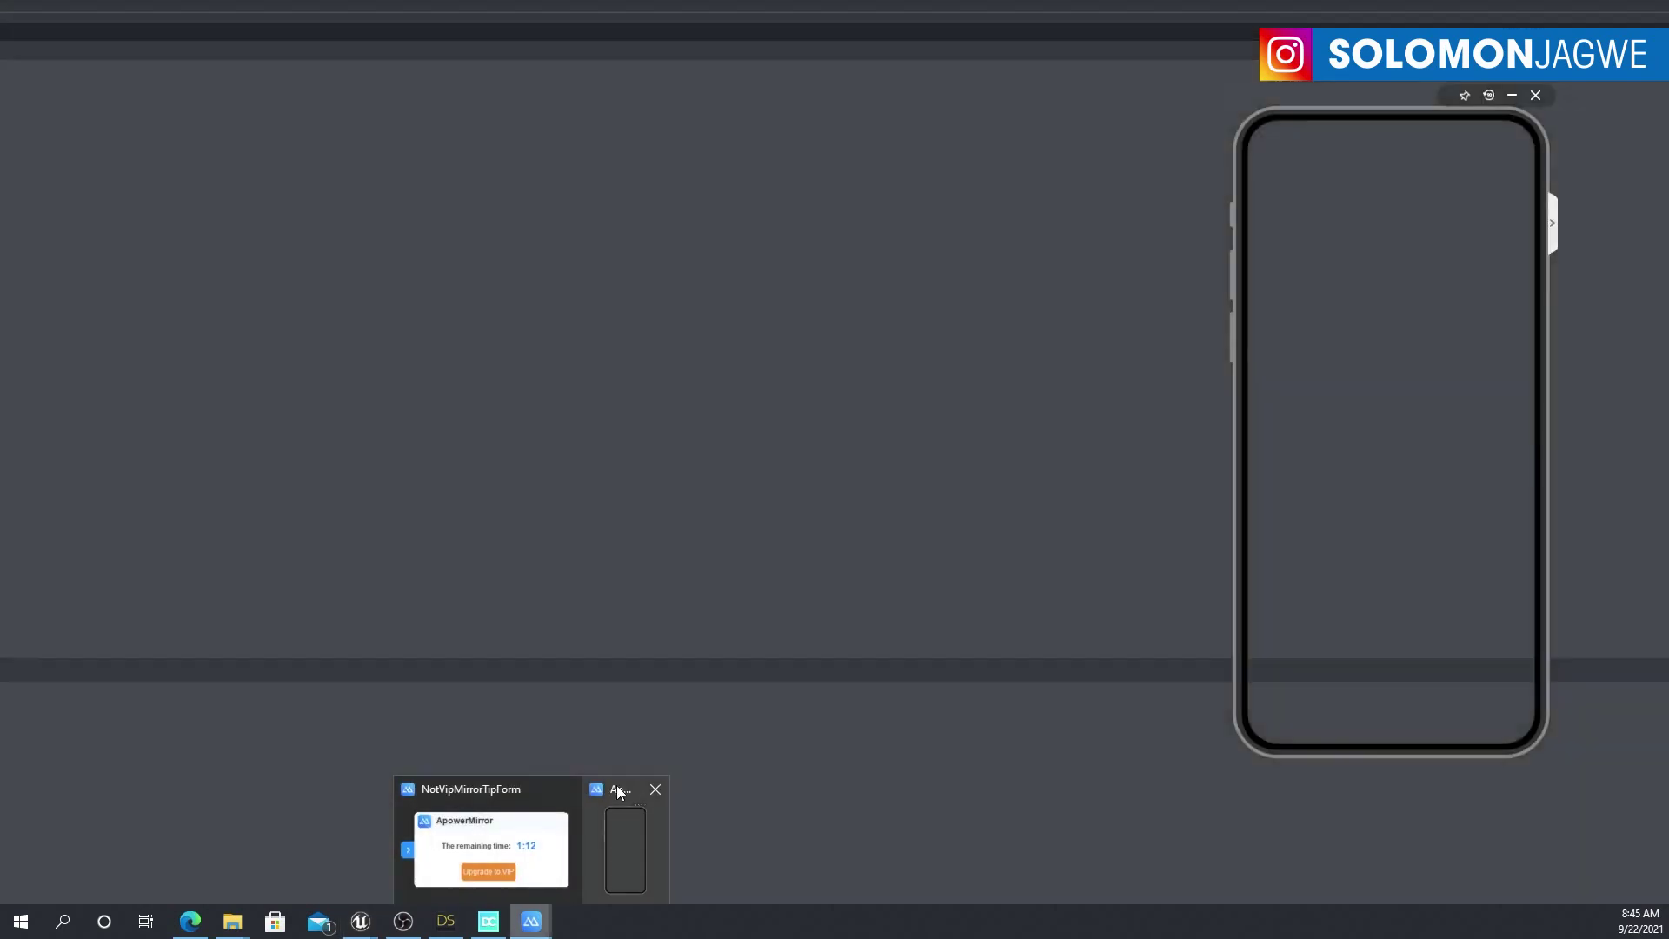
{"action": "left_click", "coordinate": [617, 787]}
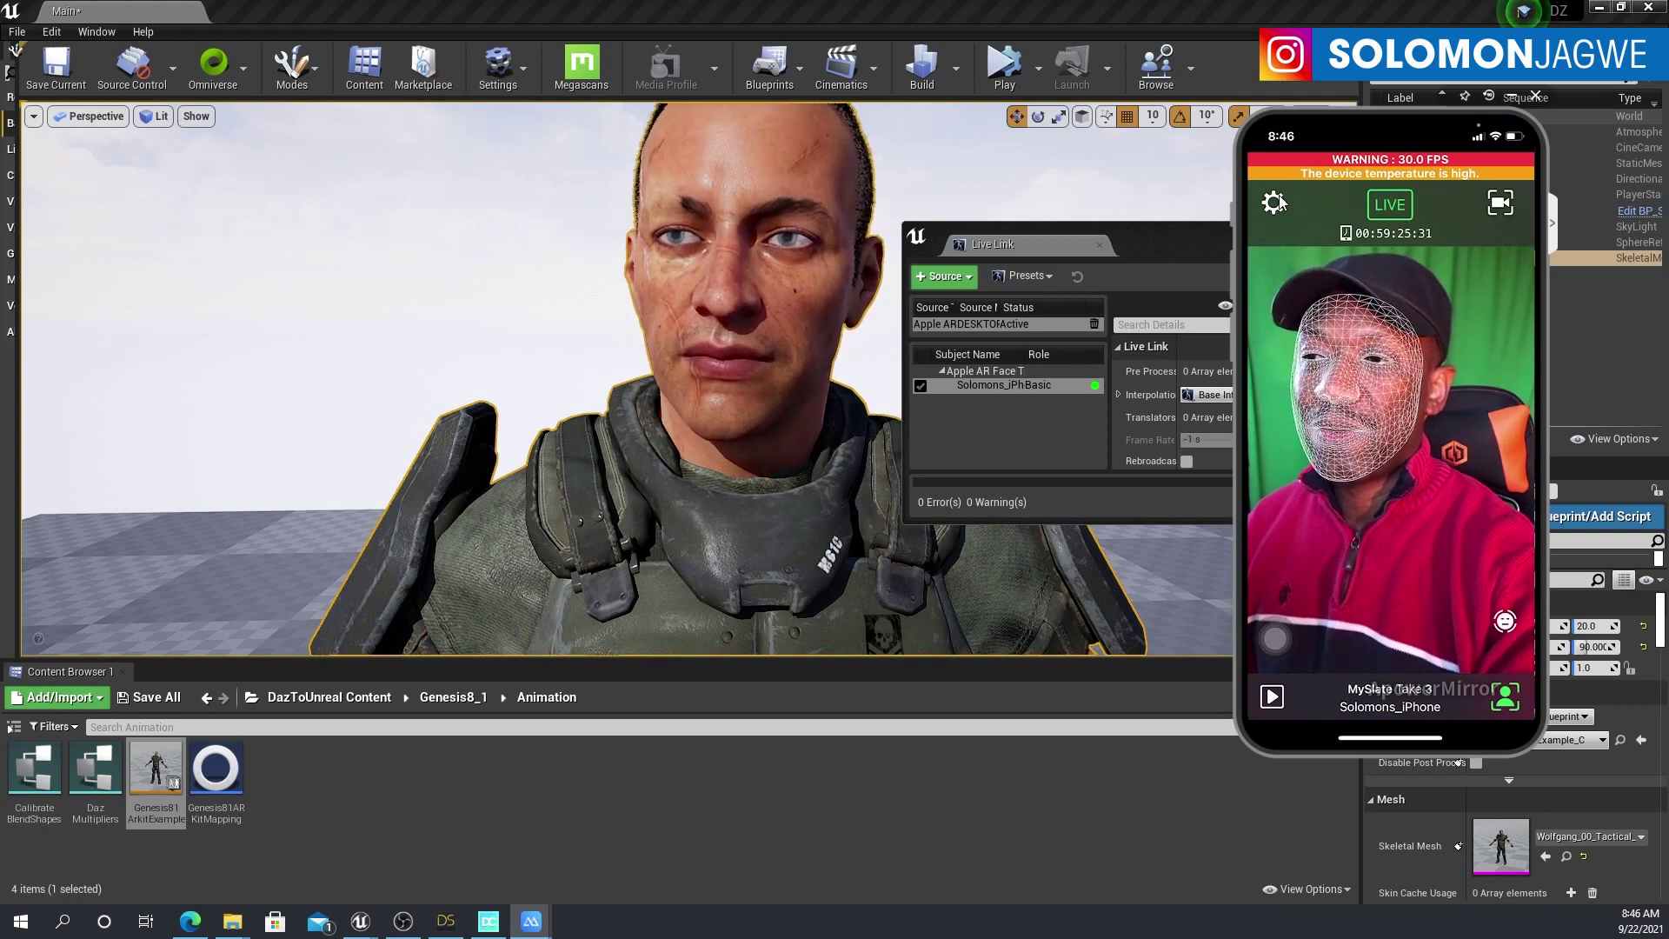